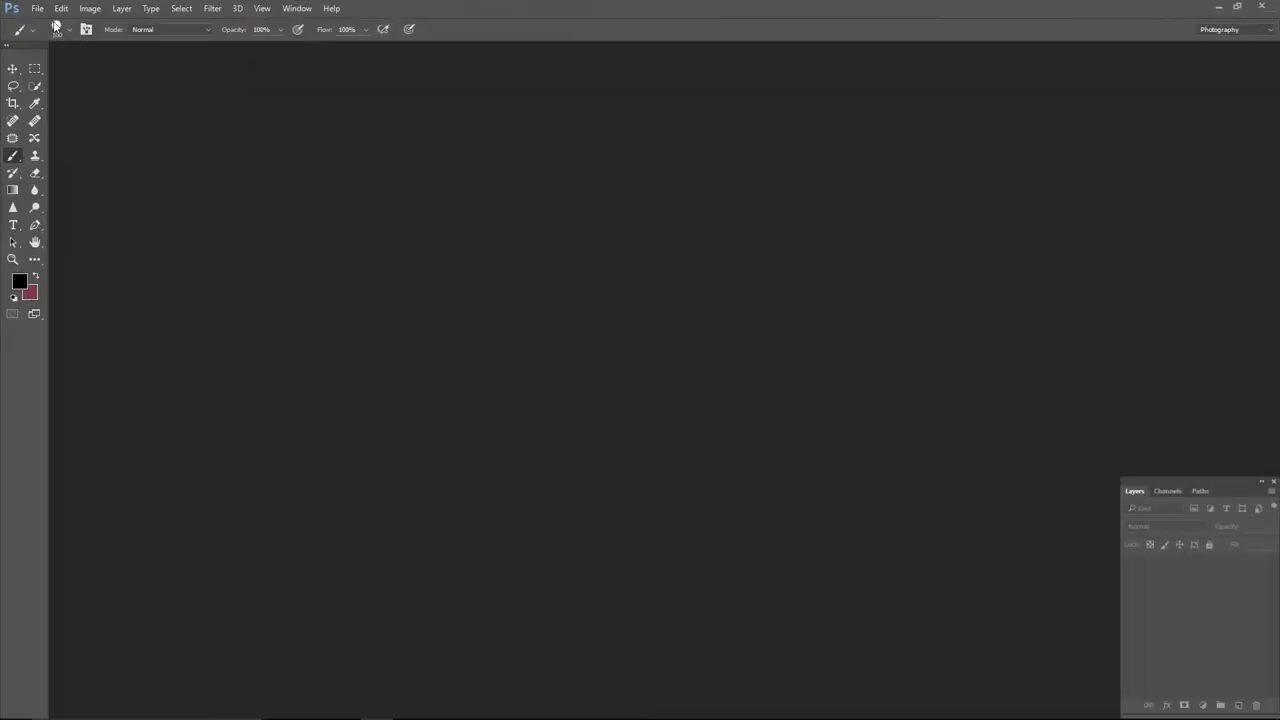
Step: Open the recent photo kupusar.jpg from File > Open Recent
click(37, 9)
mouse_move(62, 87)
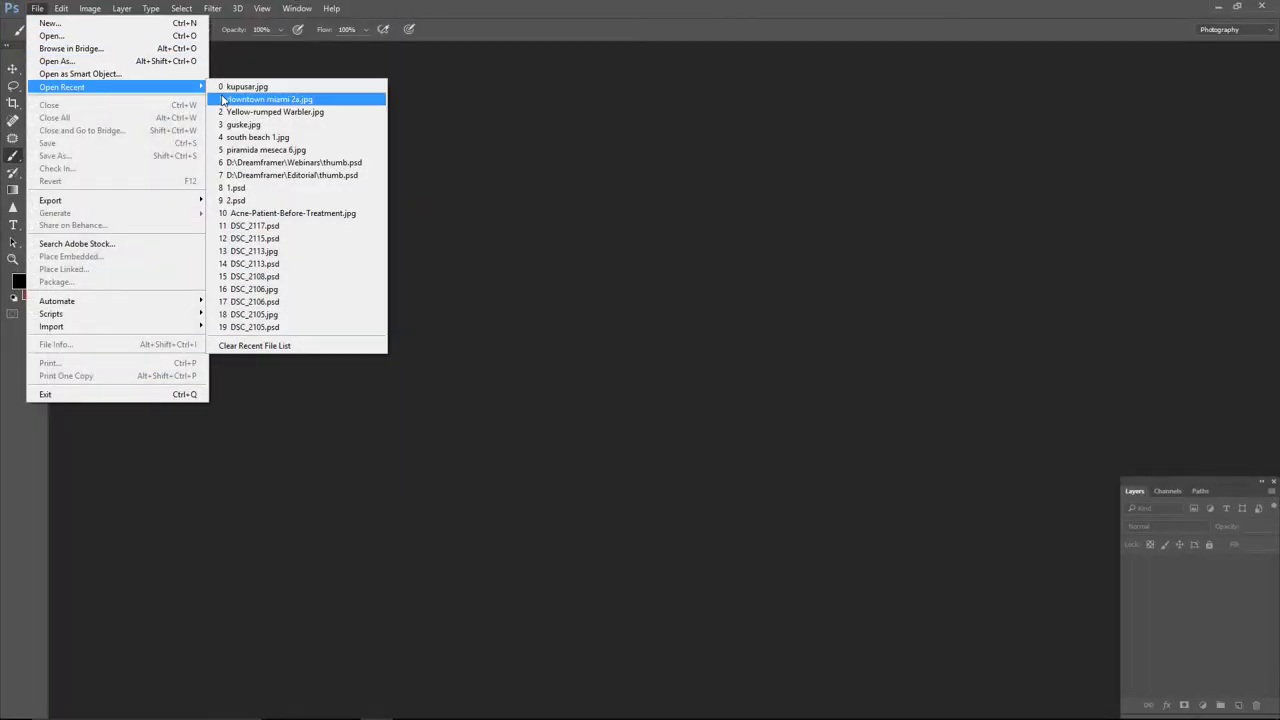
click(262, 87)
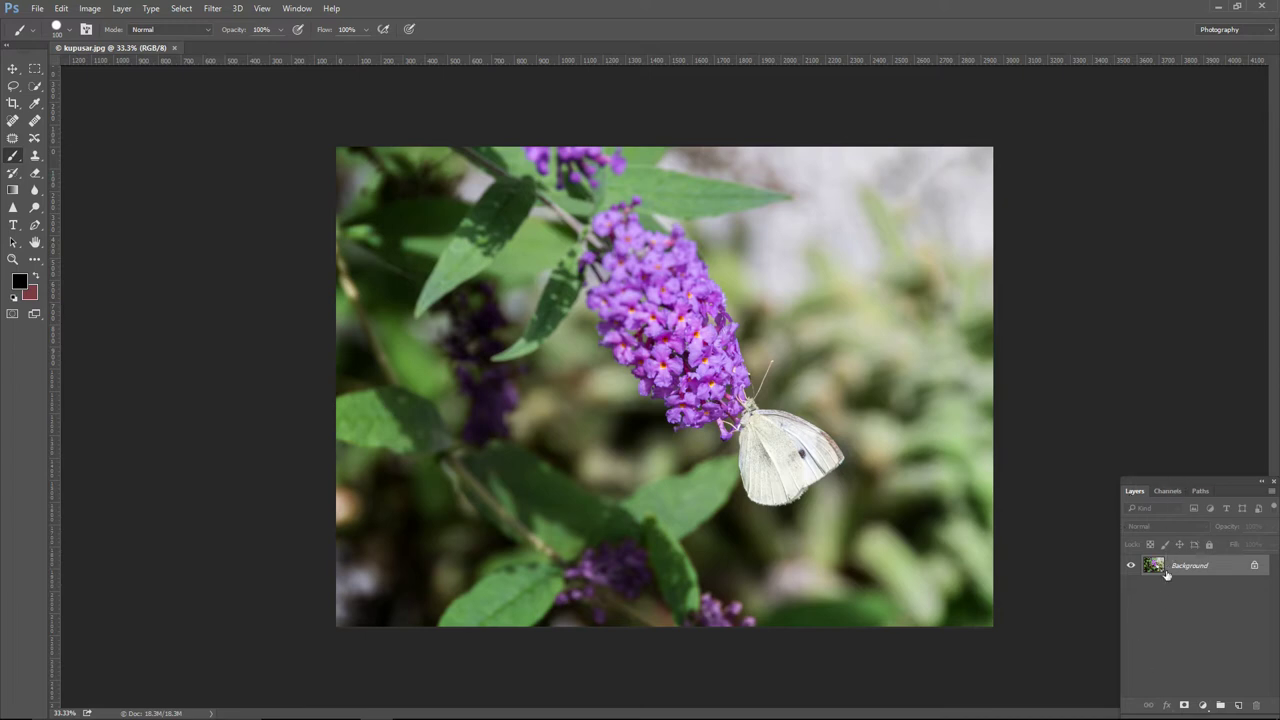
Step: Adjust the workspace and browse the Window menu without choosing any panel
mouse_move(1194, 485)
mouse_down()
mouse_move(1172, 460)
mouse_move(1141, 313)
mouse_move(1100, 347)
mouse_move(232, 242)
mouse_move(292, 155)
mouse_move(978, 213)
mouse_move(1120, 342)
mouse_move(1157, 471)
mouse_move(1178, 480)
mouse_up()
click(301, 9)
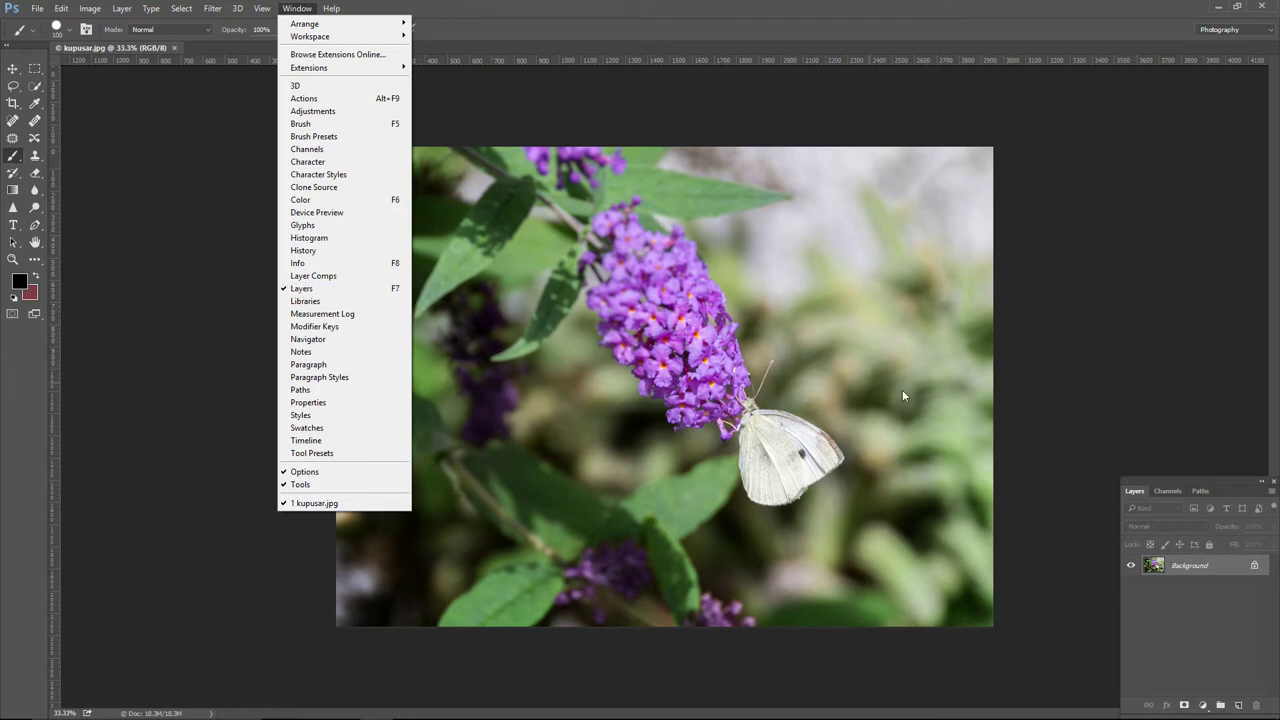
click(1180, 423)
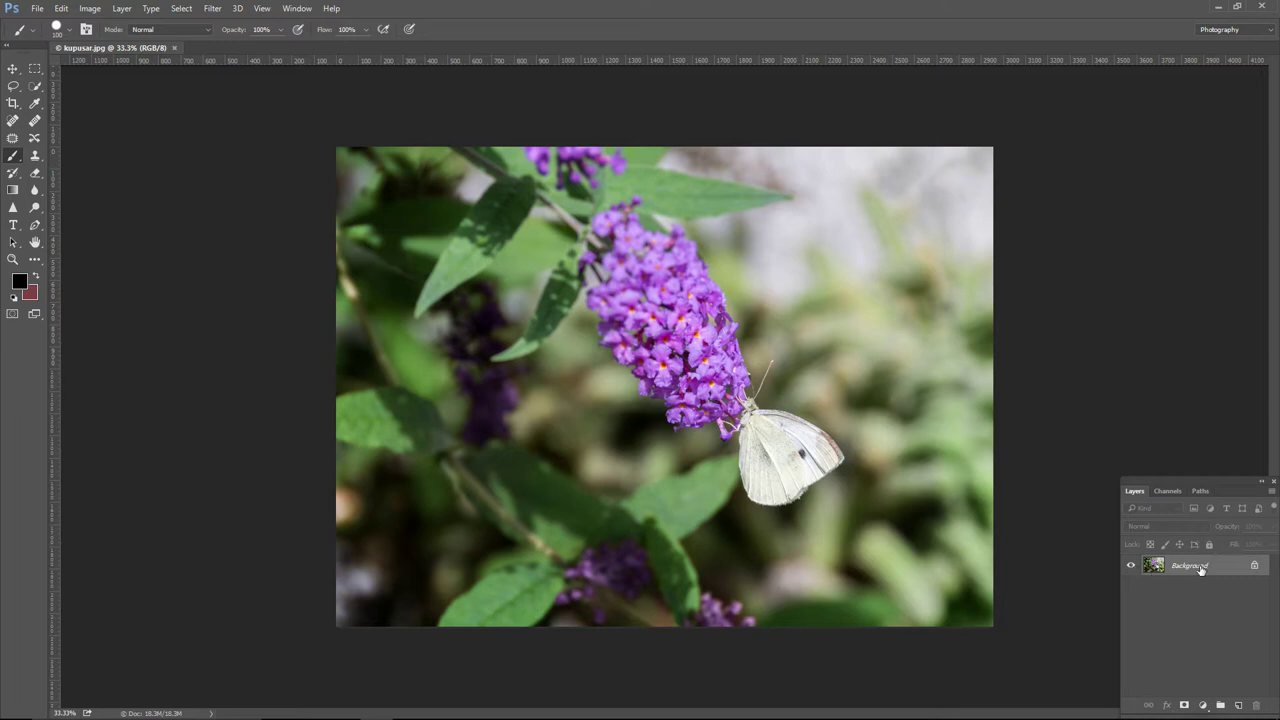
Step: Unlock the Background into Layer 0, then hide and show it again
click(1254, 566)
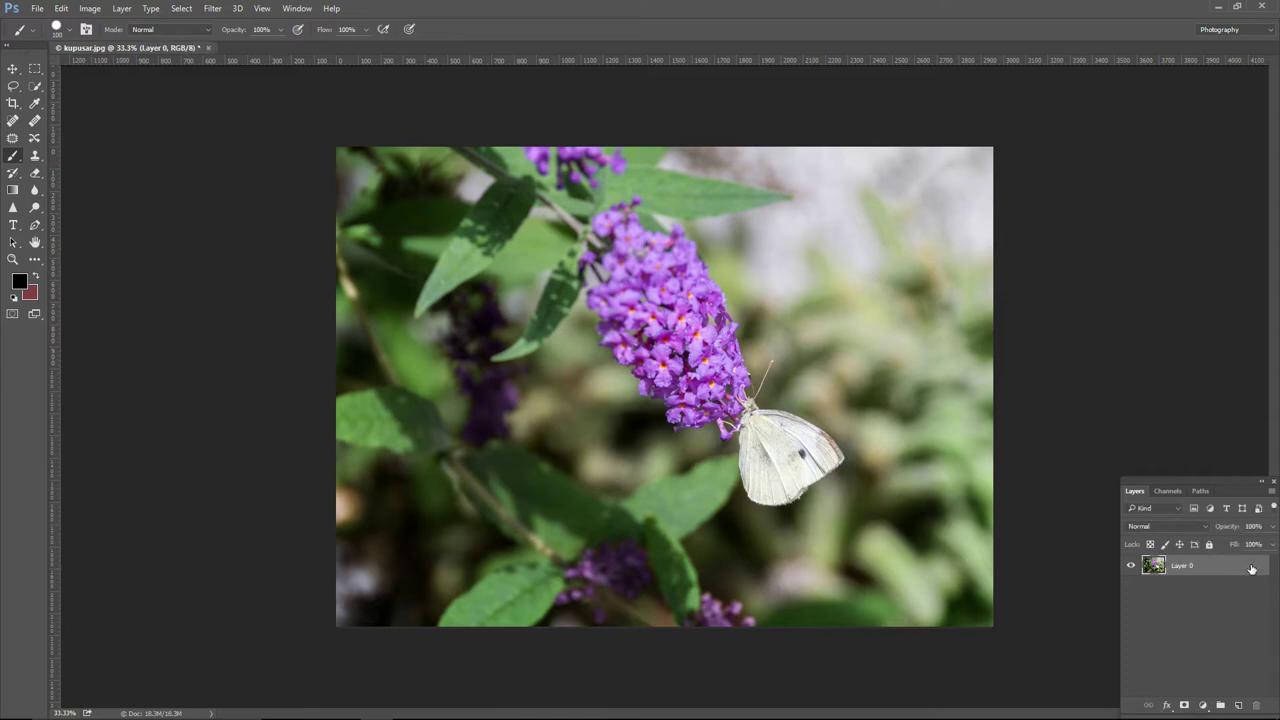
click(1131, 567)
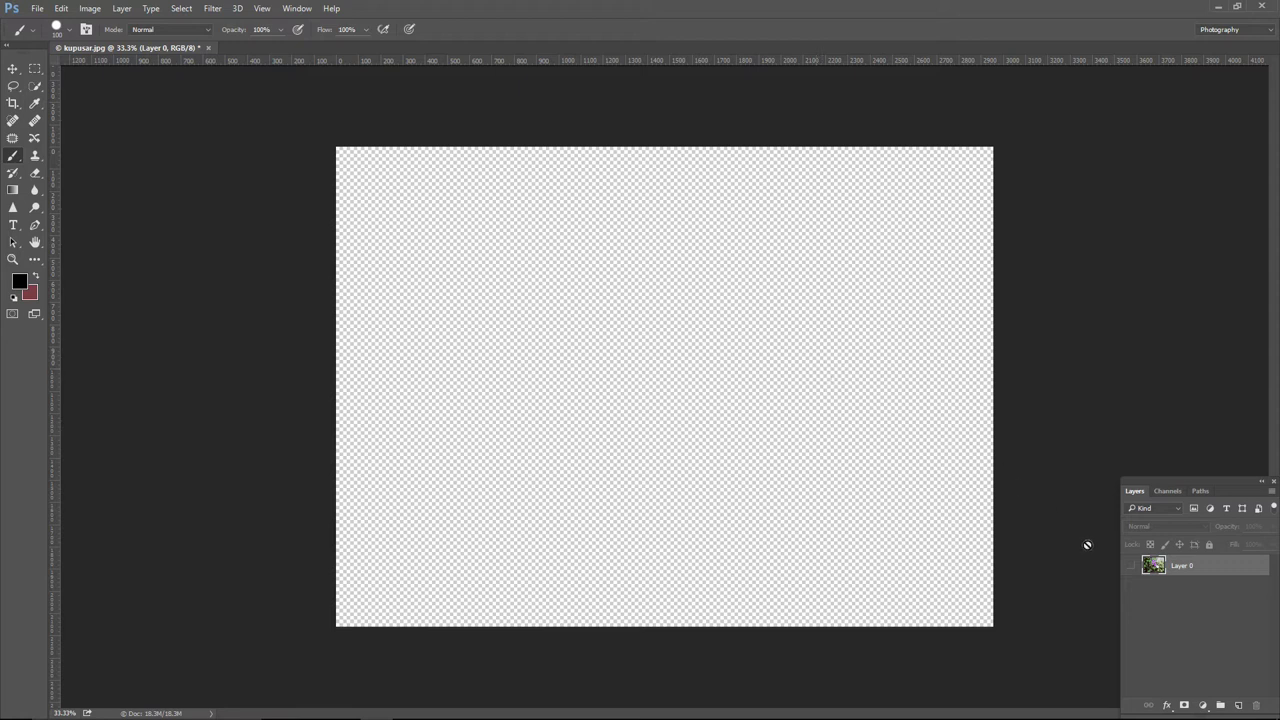
click(1129, 568)
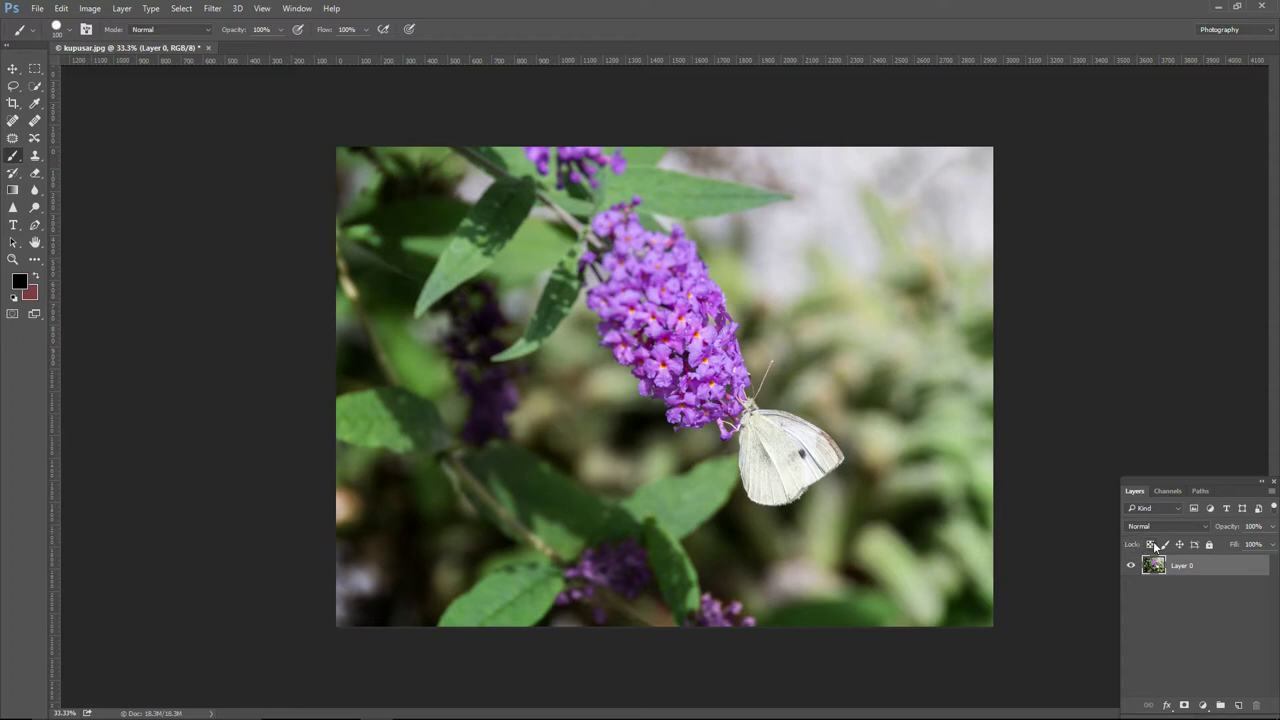
Step: Fully lock Layer 0, confirm Brush and Move are blocked, then remove the full lock
click(1208, 545)
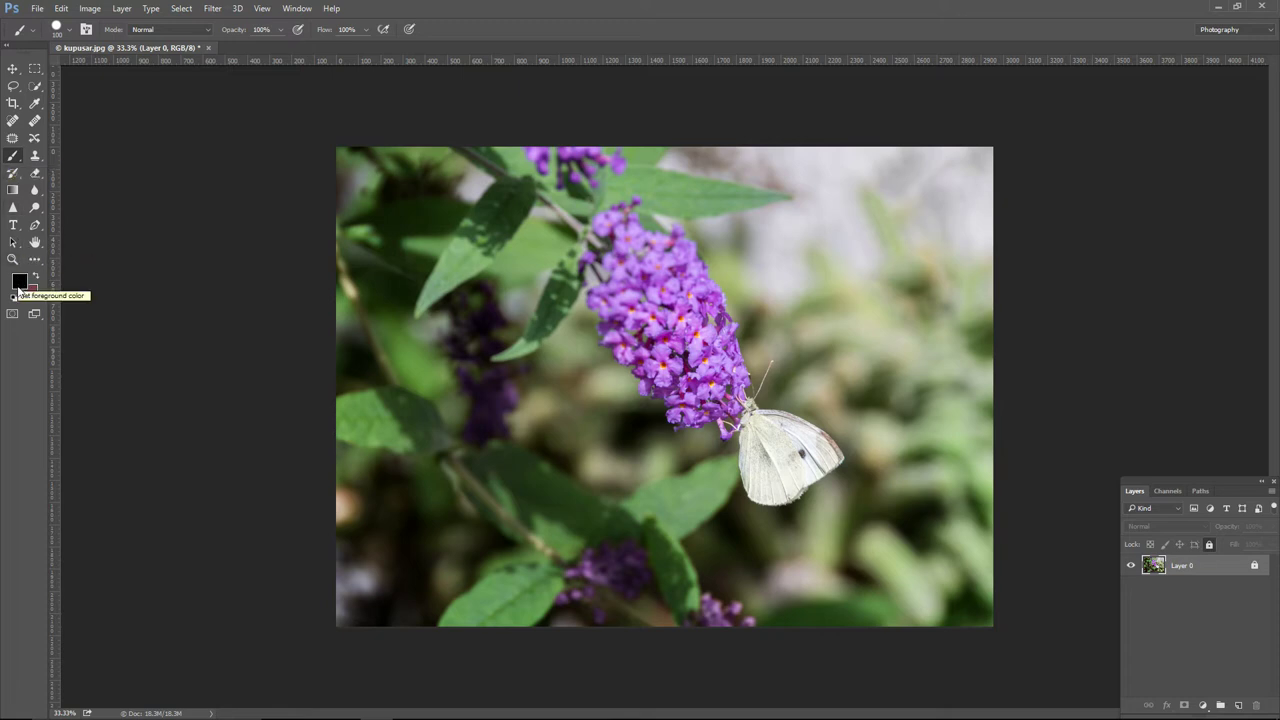
click(556, 349)
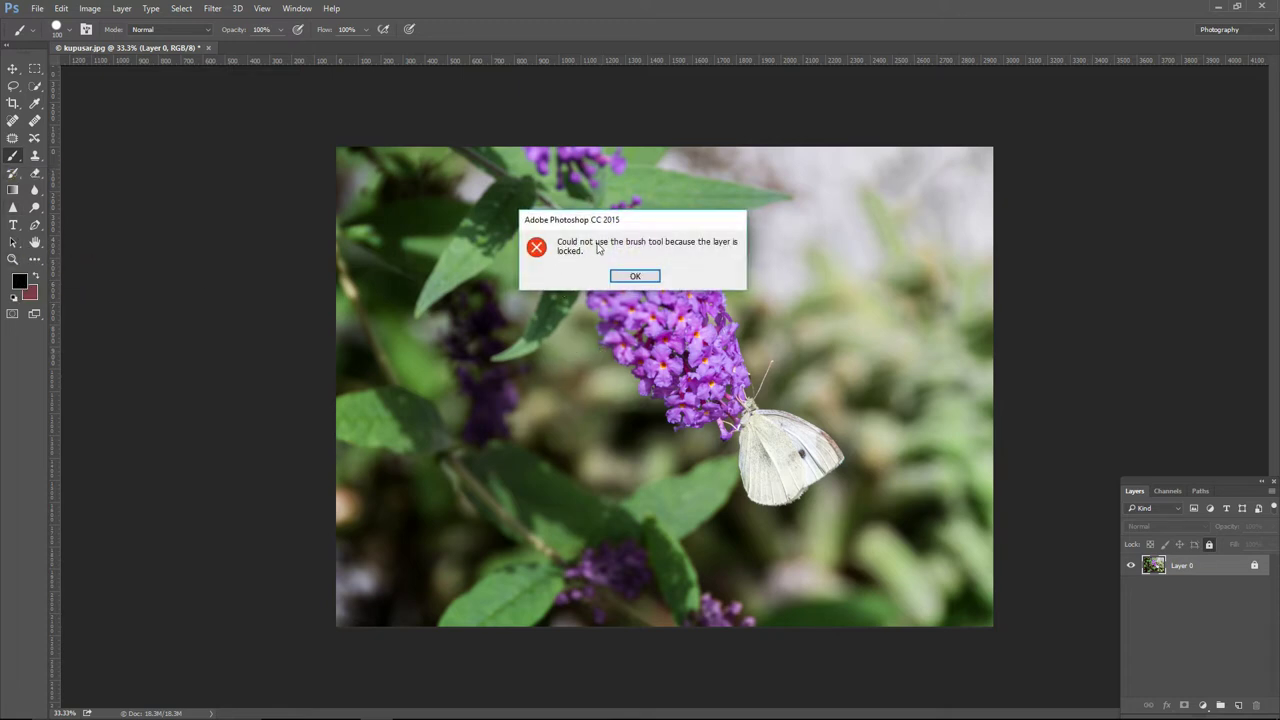
click(636, 277)
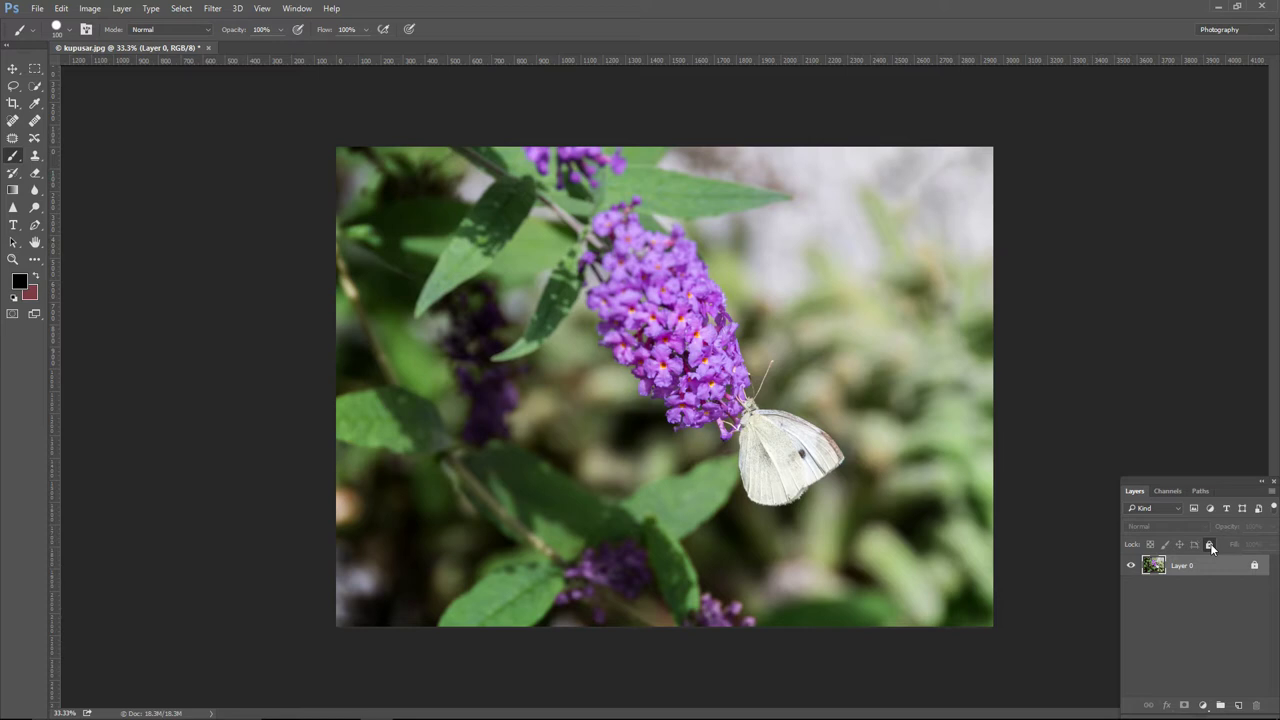
click(12, 69)
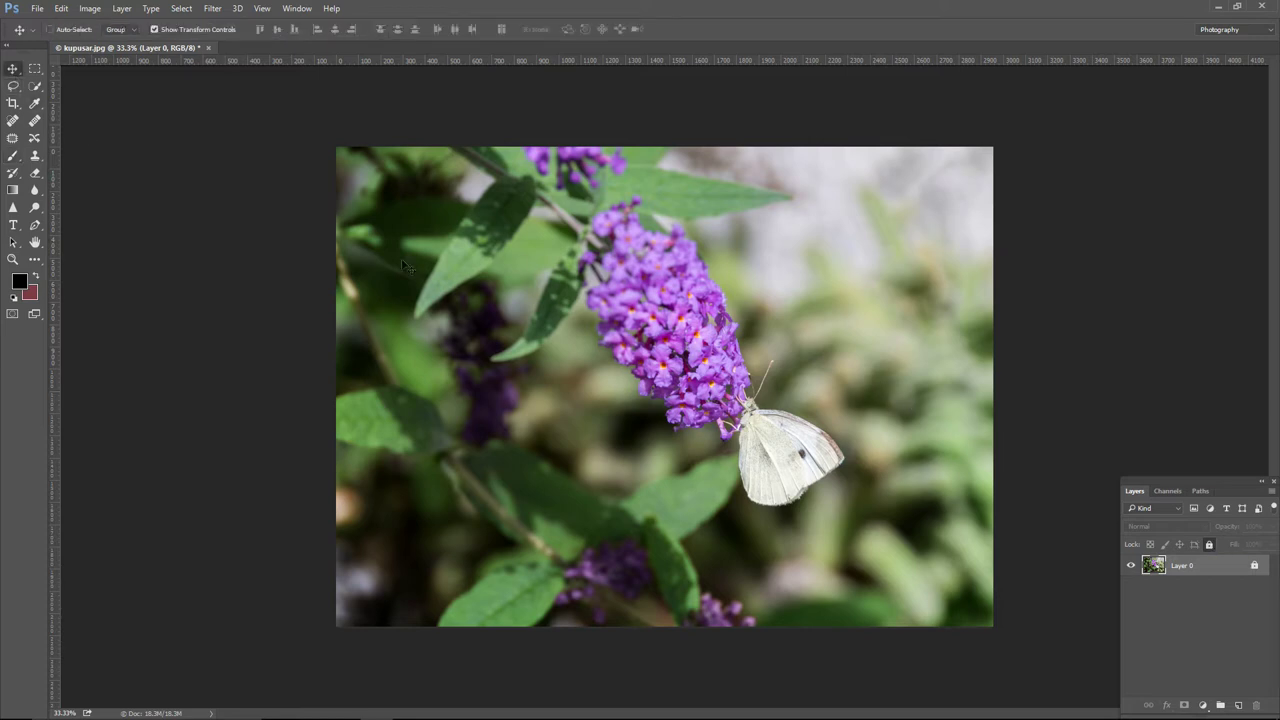
click(706, 372)
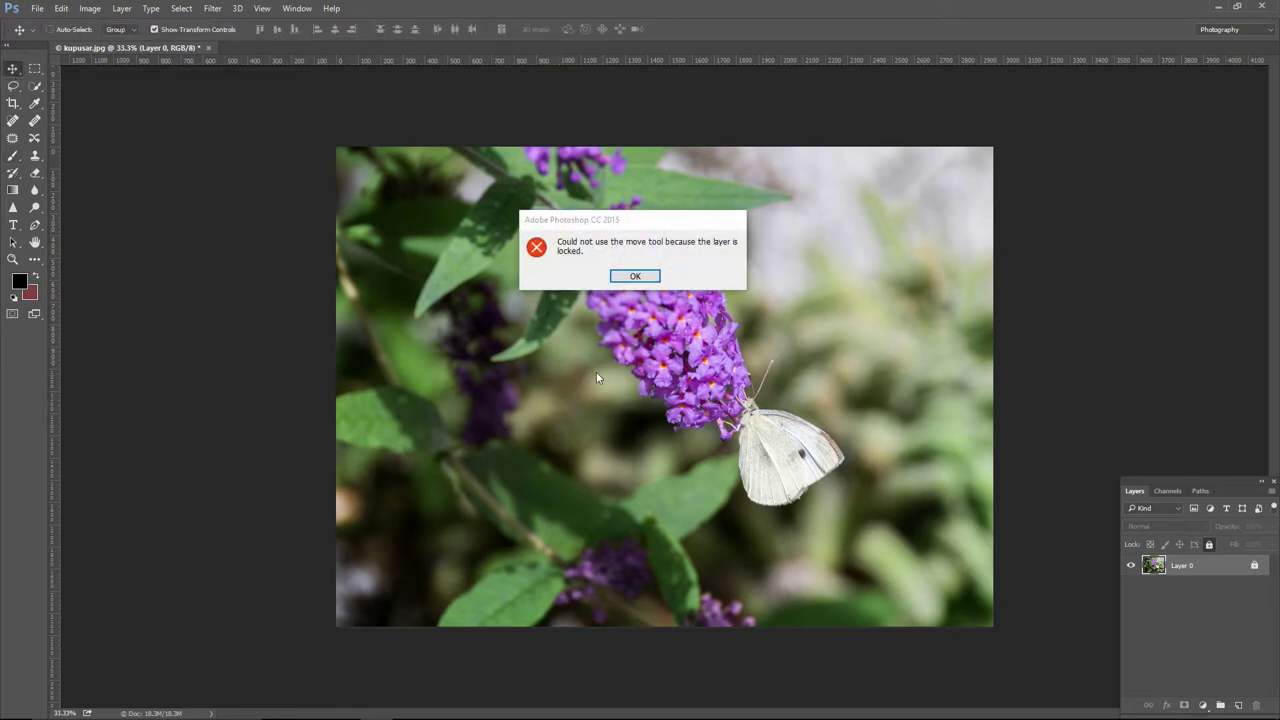
click(638, 277)
click(1209, 544)
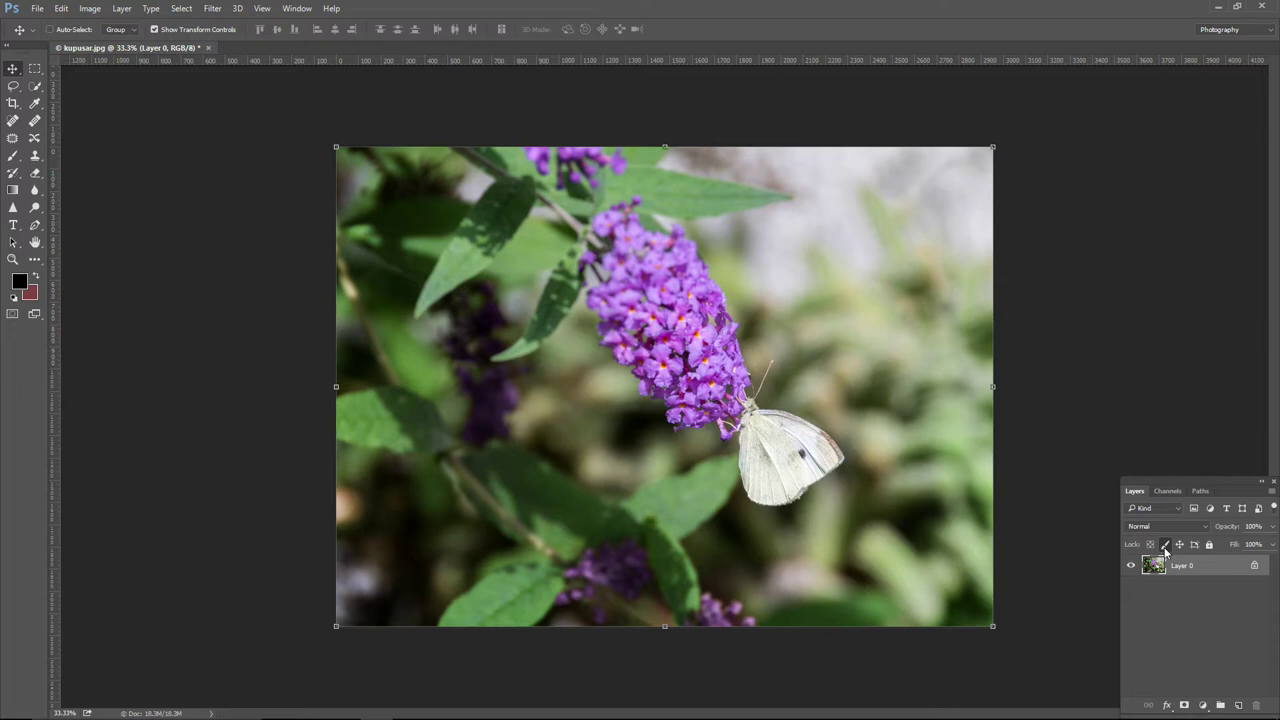
Step: Test the pixel lock: brushing is blocked, and a rightward layer move is undone
click(13, 160)
click(442, 274)
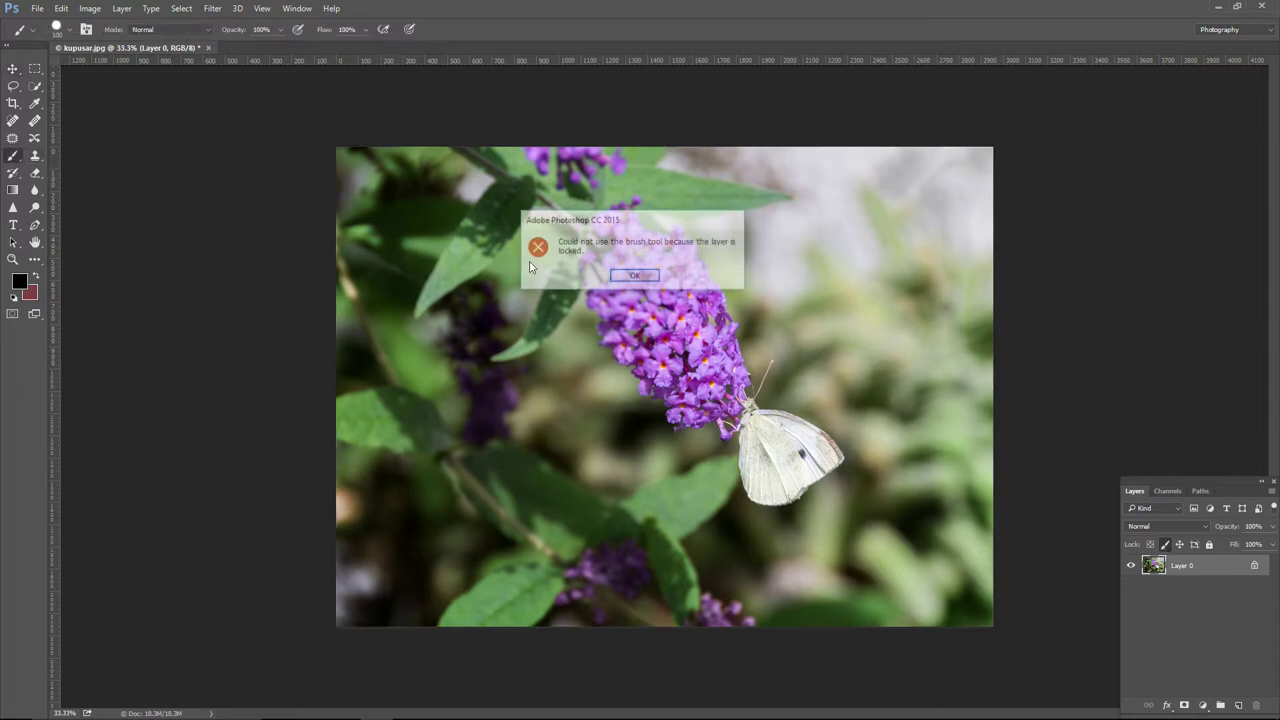
click(617, 277)
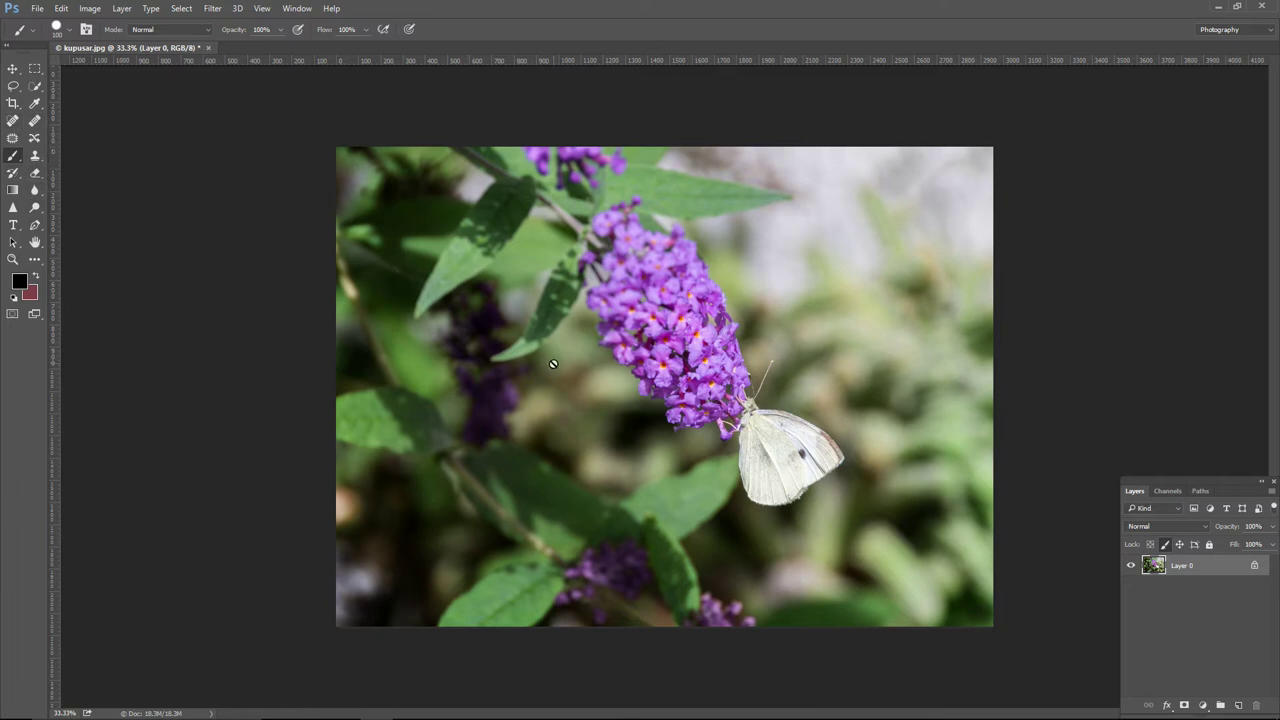
click(13, 71)
drag(560, 377, 766, 363)
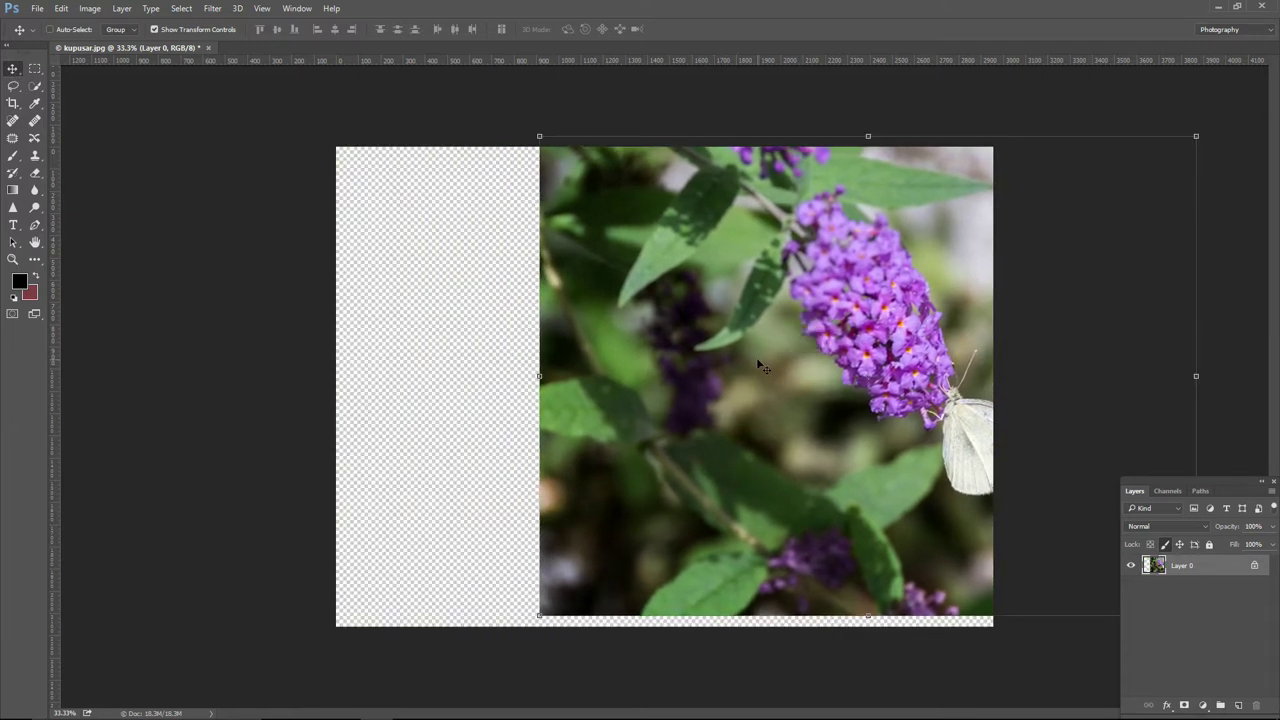
click(61, 8)
click(90, 21)
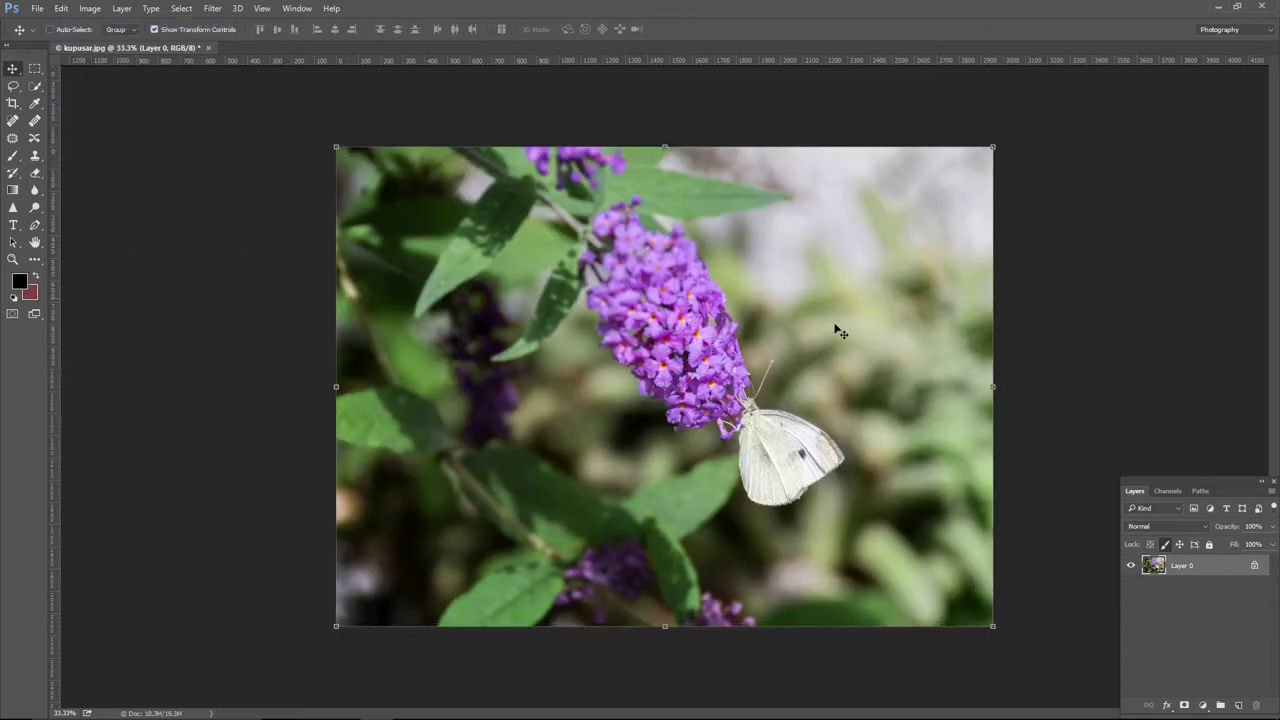
Step: Swap Layer 0's pixel lock for Lock Position and confirm moving is blocked
click(1166, 545)
click(1180, 545)
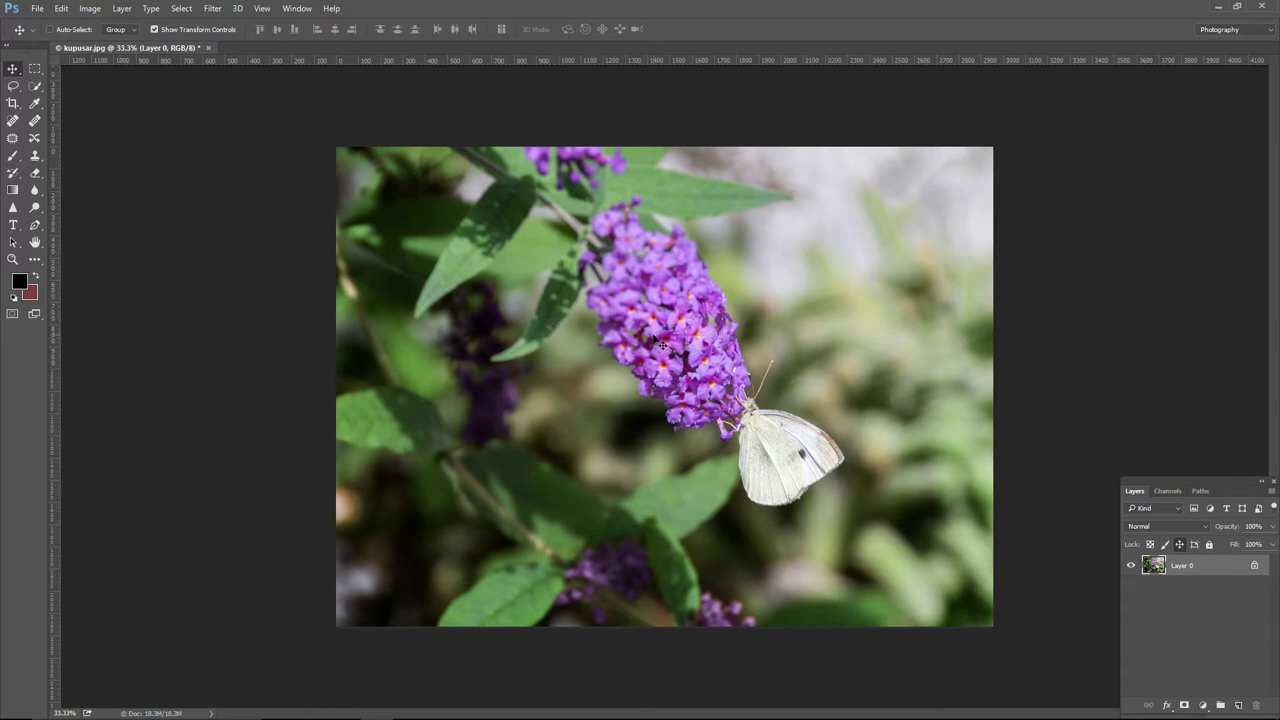
drag(662, 344, 692, 333)
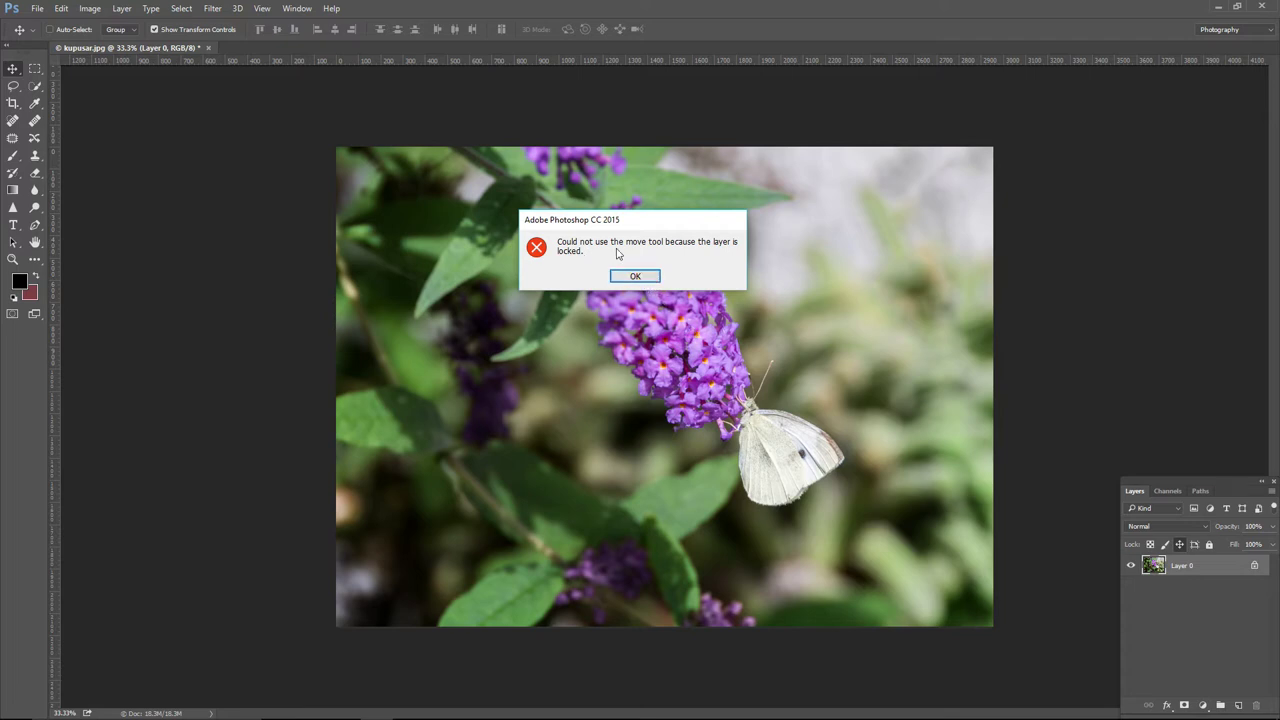
click(636, 277)
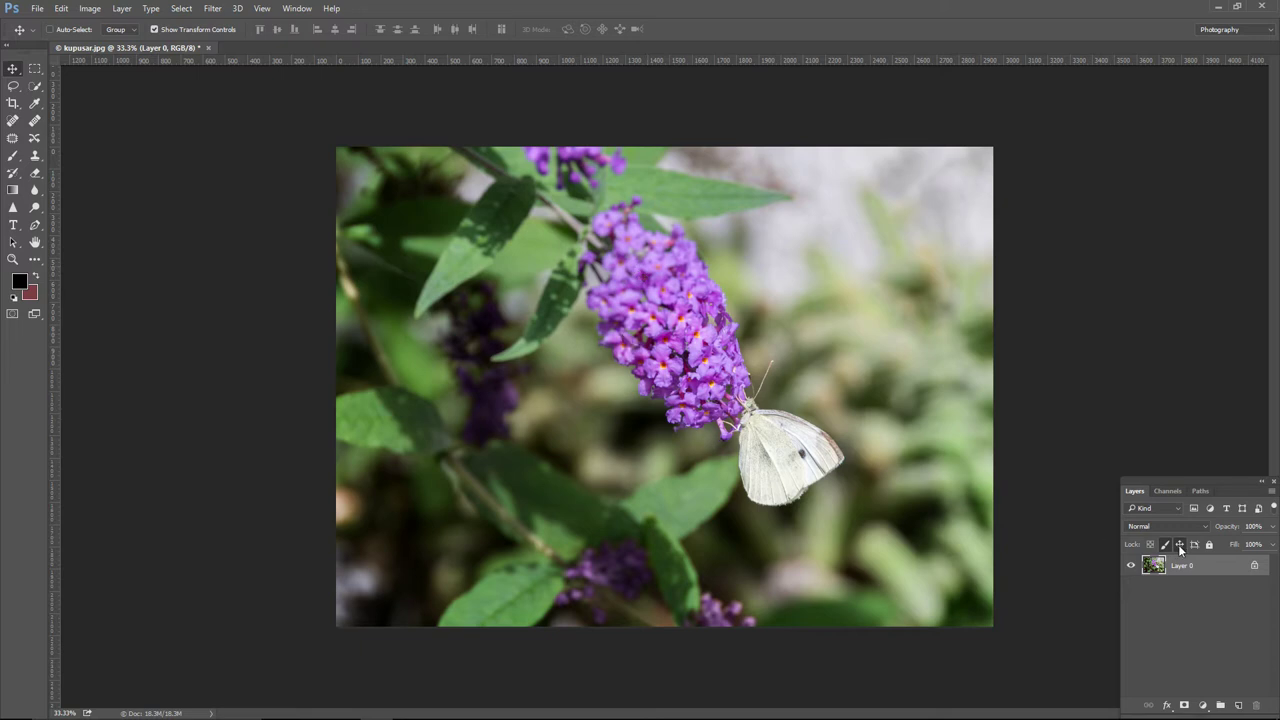
Step: Clear Layer 0's locks and erase the lower-left corner and leaves to transparency
click(1180, 545)
click(1165, 544)
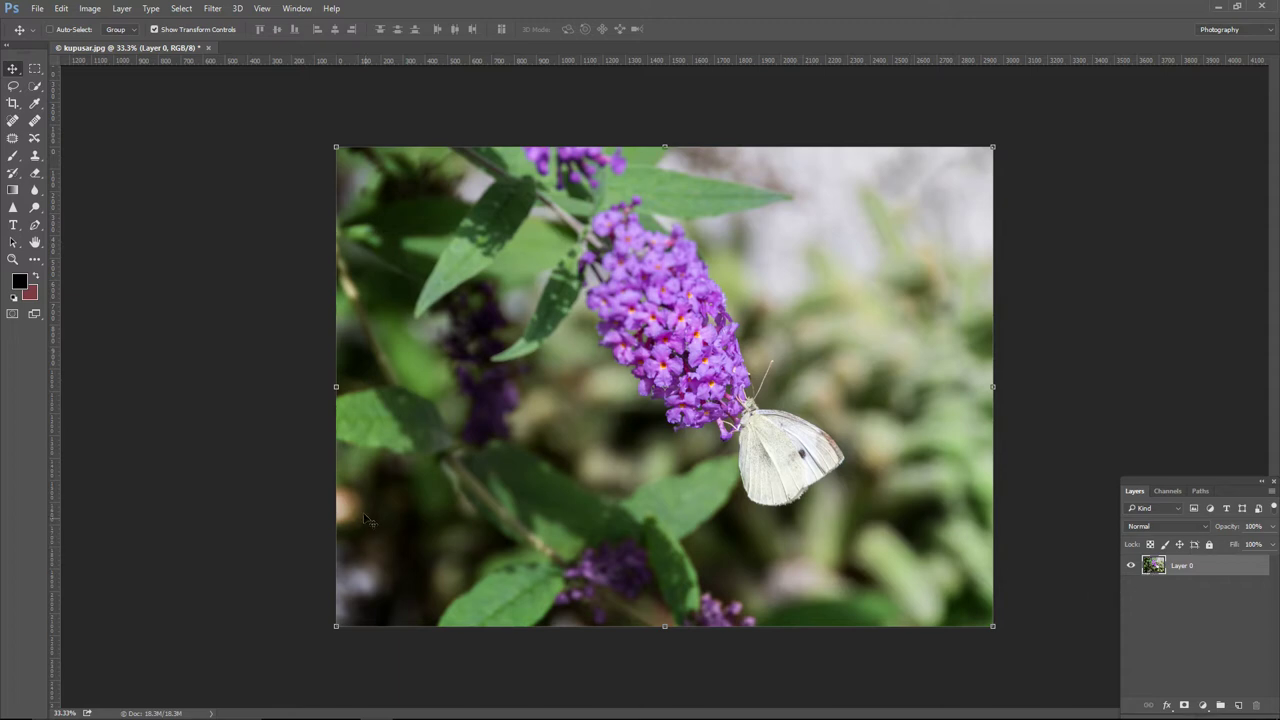
click(34, 173)
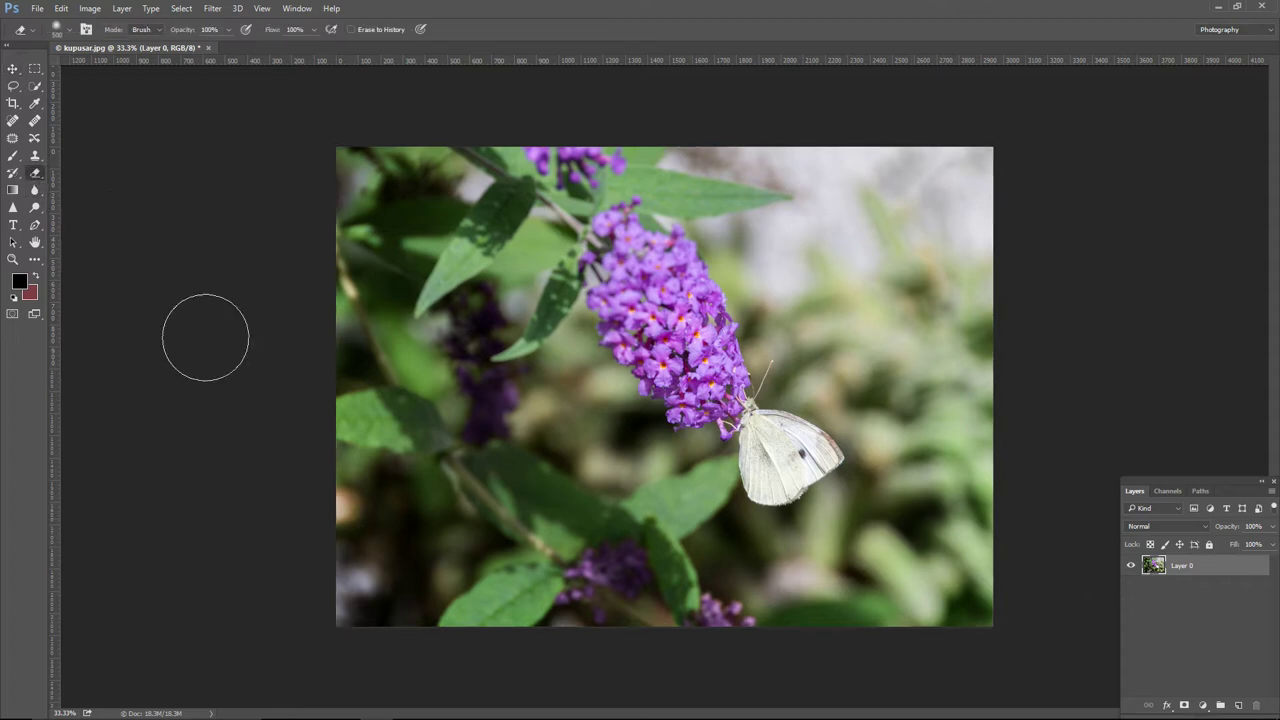
mouse_move(280, 523)
mouse_down()
mouse_move(328, 559)
mouse_move(373, 626)
mouse_move(310, 513)
mouse_move(403, 618)
mouse_move(313, 499)
mouse_move(445, 635)
mouse_move(325, 473)
mouse_move(465, 640)
mouse_move(314, 454)
mouse_move(477, 623)
mouse_move(342, 466)
mouse_move(455, 605)
mouse_up()
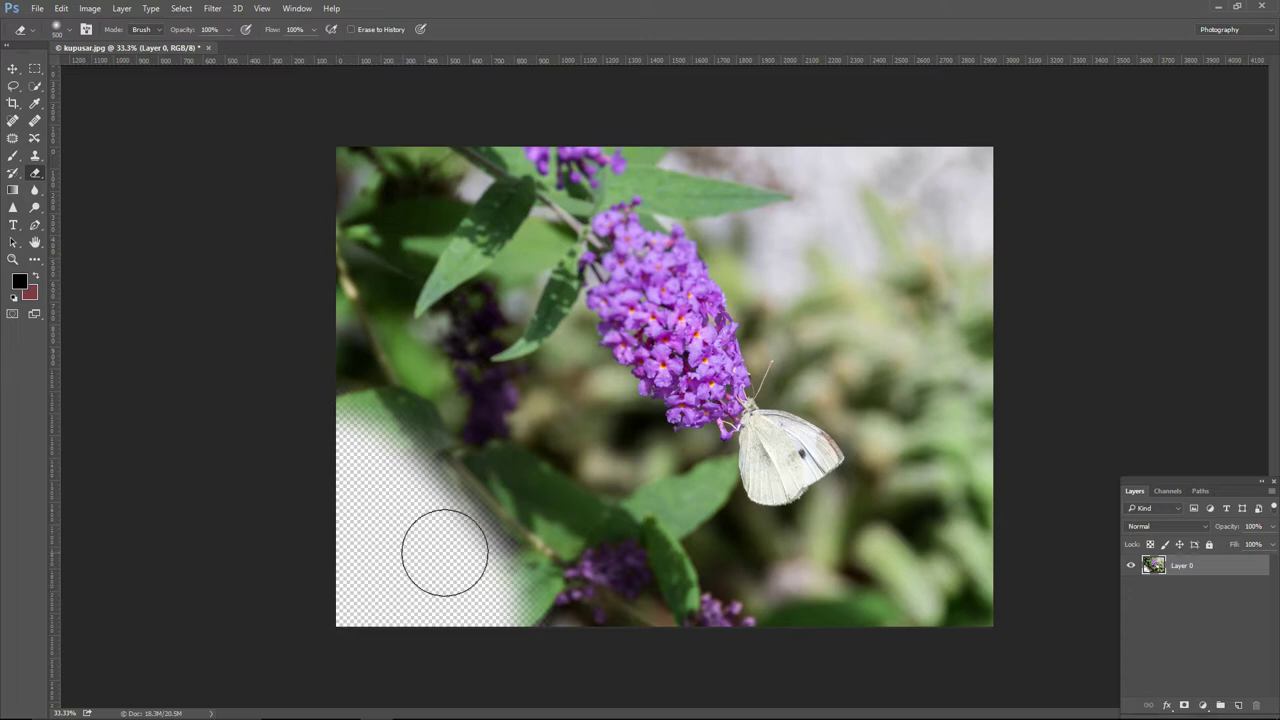
click(405, 447)
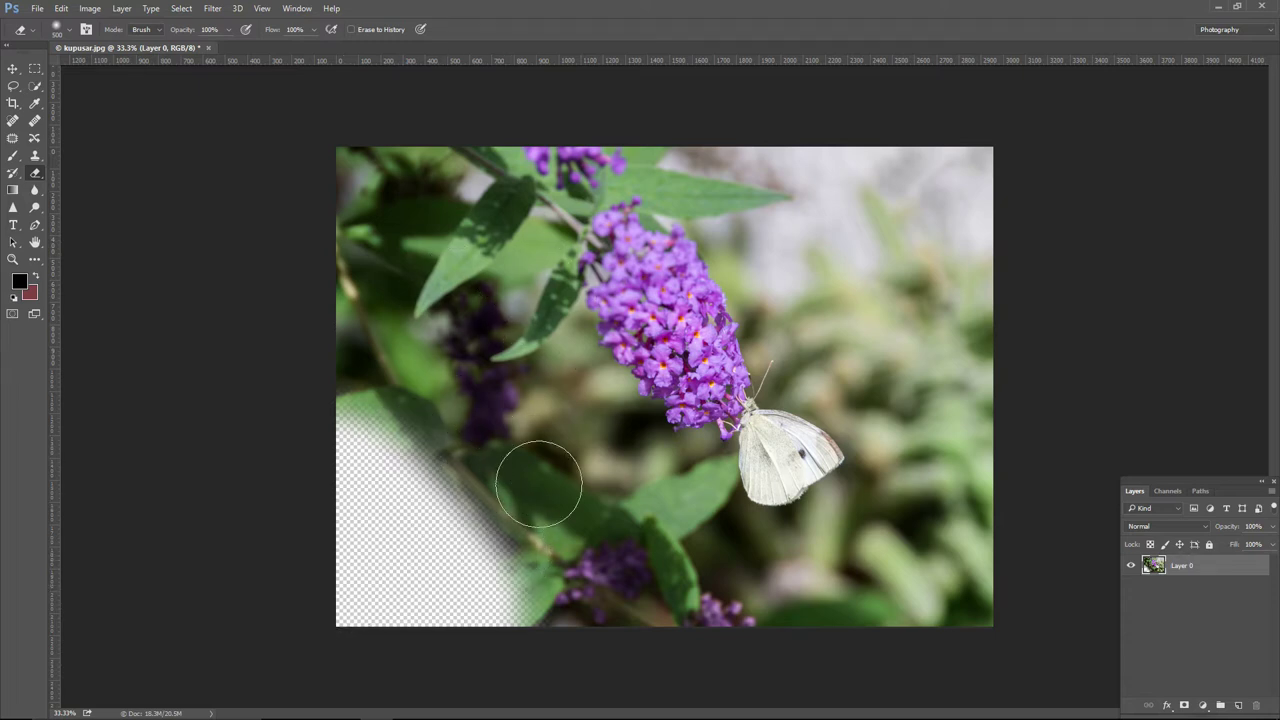
mouse_move(432, 587)
mouse_down()
mouse_move(457, 543)
mouse_move(386, 443)
mouse_move(457, 509)
mouse_move(490, 580)
mouse_up()
Step: Adjust eraser hardness, erase a curved lower-left patch, and lock transparent pixels
click(69, 30)
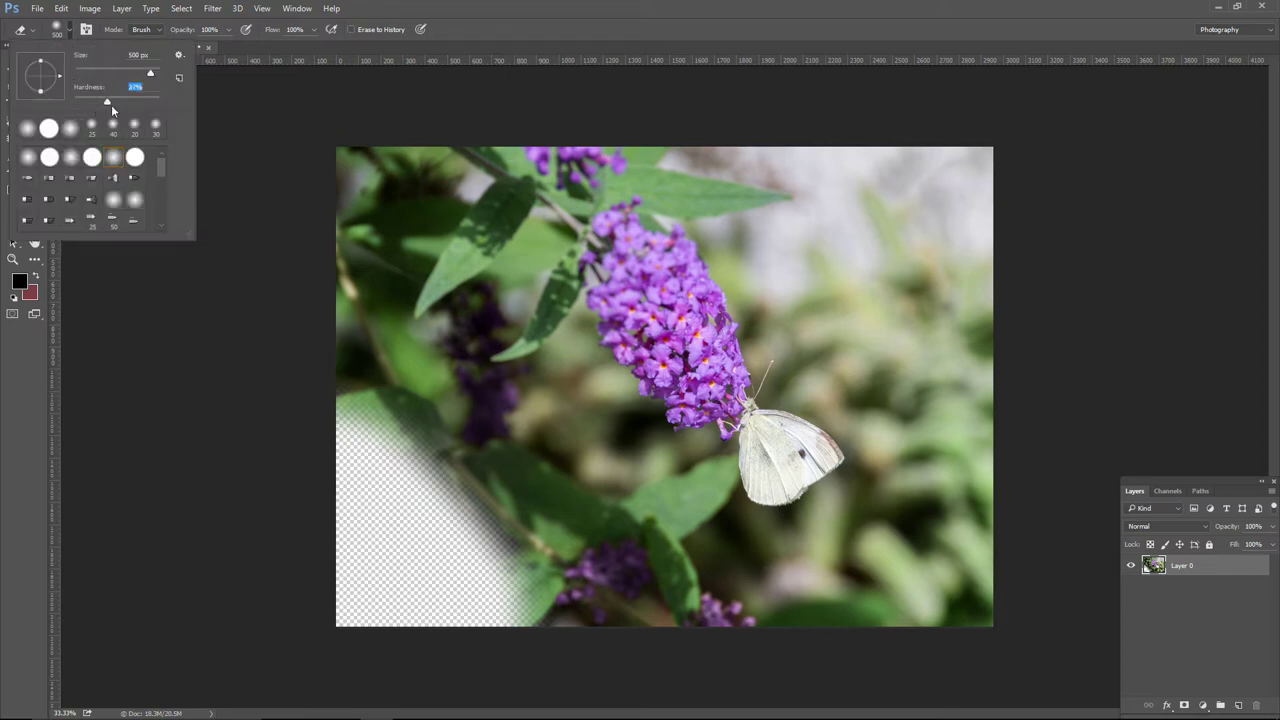
mouse_move(303, 380)
mouse_down()
mouse_move(412, 469)
mouse_move(506, 633)
mouse_move(417, 469)
mouse_move(347, 417)
mouse_move(367, 621)
mouse_move(398, 625)
mouse_move(375, 471)
mouse_move(342, 399)
mouse_move(259, 335)
mouse_move(244, 414)
mouse_move(335, 361)
mouse_move(342, 336)
mouse_move(347, 427)
mouse_up()
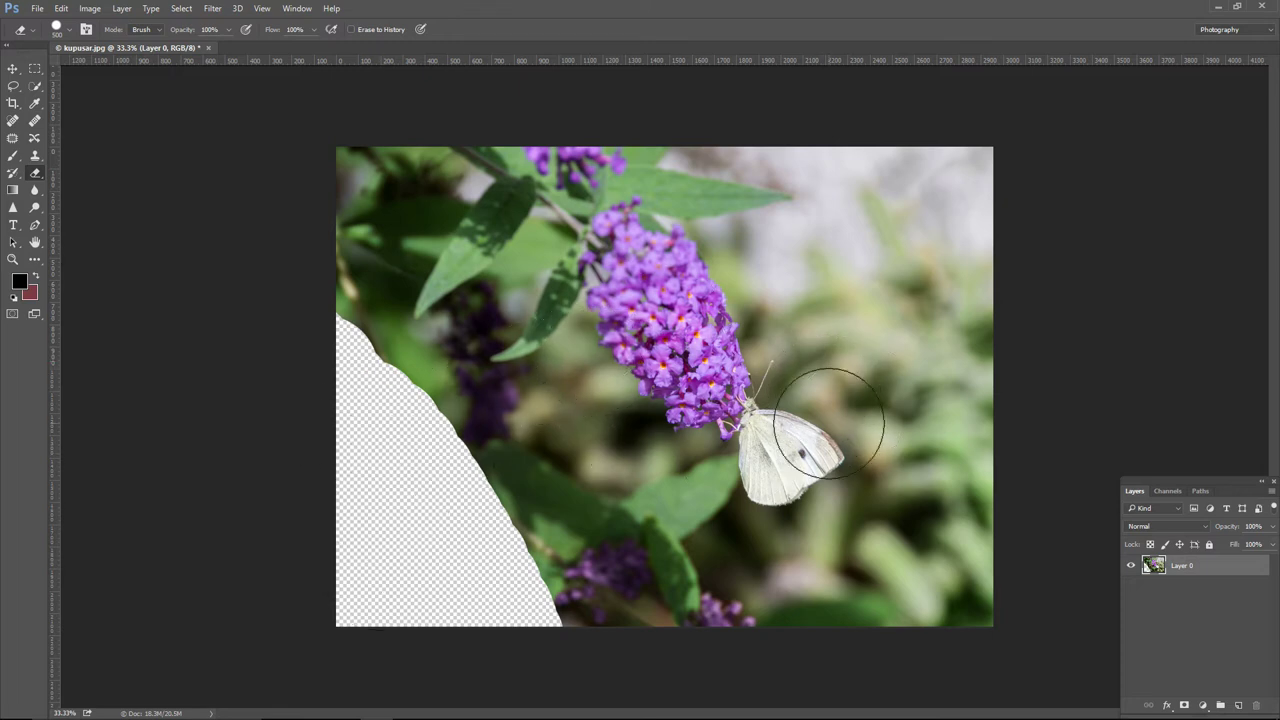
click(1150, 544)
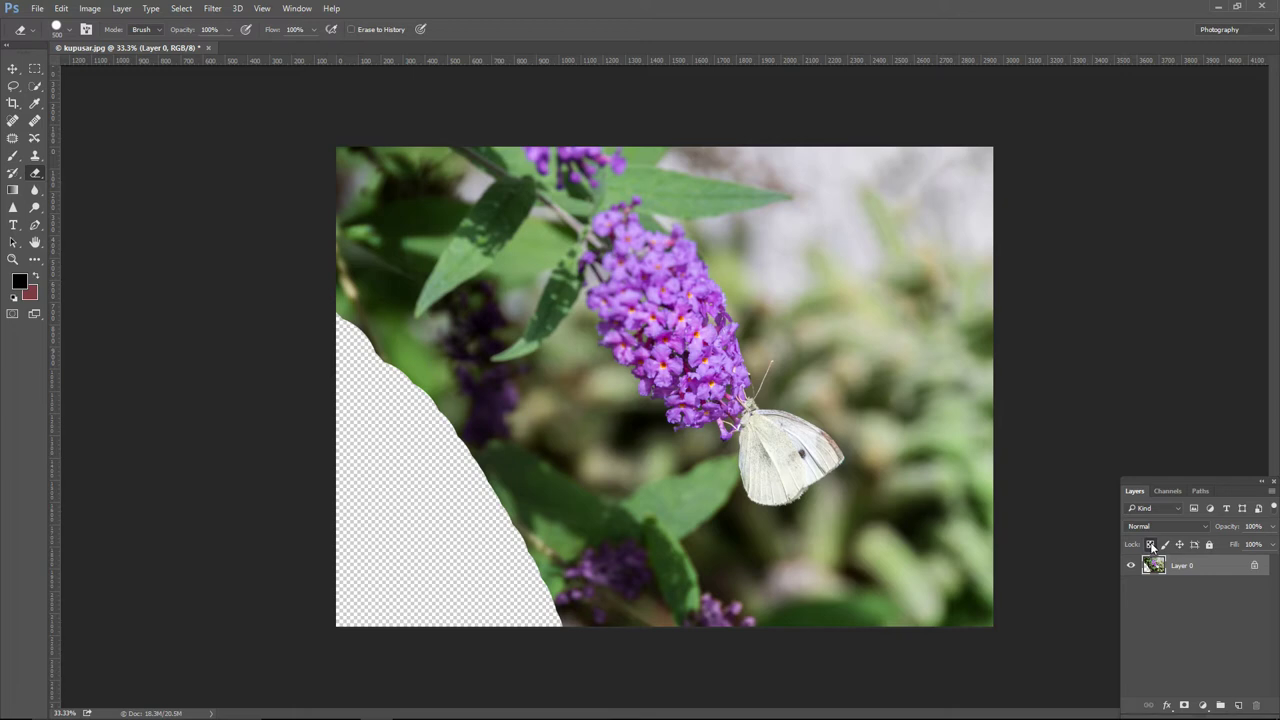
click(12, 158)
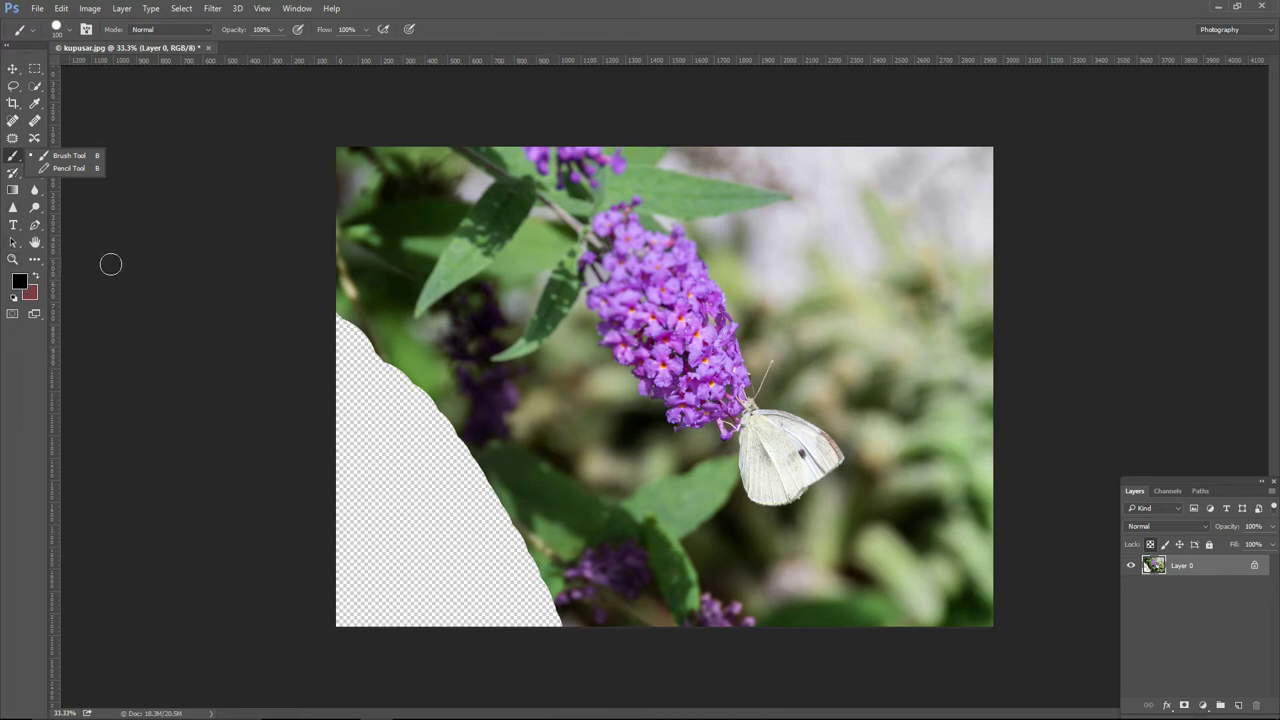
Step: Paint a thick black stroke across the photo's left side with the Brush
click(331, 237)
mouse_move(331, 237)
mouse_down()
mouse_move(600, 233)
mouse_move(427, 246)
mouse_move(554, 293)
mouse_move(360, 318)
mouse_move(510, 332)
mouse_move(378, 400)
mouse_move(457, 437)
mouse_move(430, 470)
mouse_move(451, 509)
mouse_move(550, 563)
mouse_move(600, 615)
mouse_move(663, 574)
mouse_move(575, 541)
mouse_move(600, 490)
mouse_move(563, 457)
mouse_move(591, 423)
mouse_move(466, 343)
mouse_move(331, 294)
mouse_move(324, 265)
mouse_move(360, 145)
mouse_move(443, 169)
mouse_move(457, 200)
mouse_move(440, 206)
mouse_up()
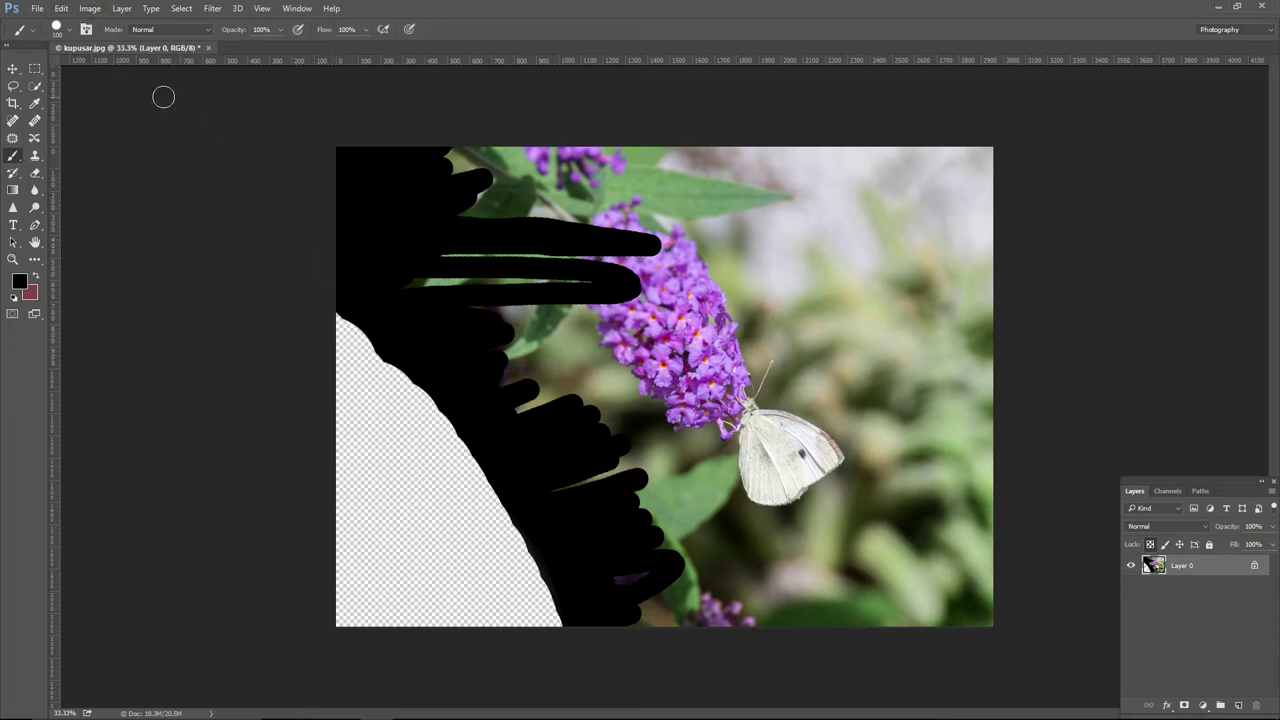
click(58, 9)
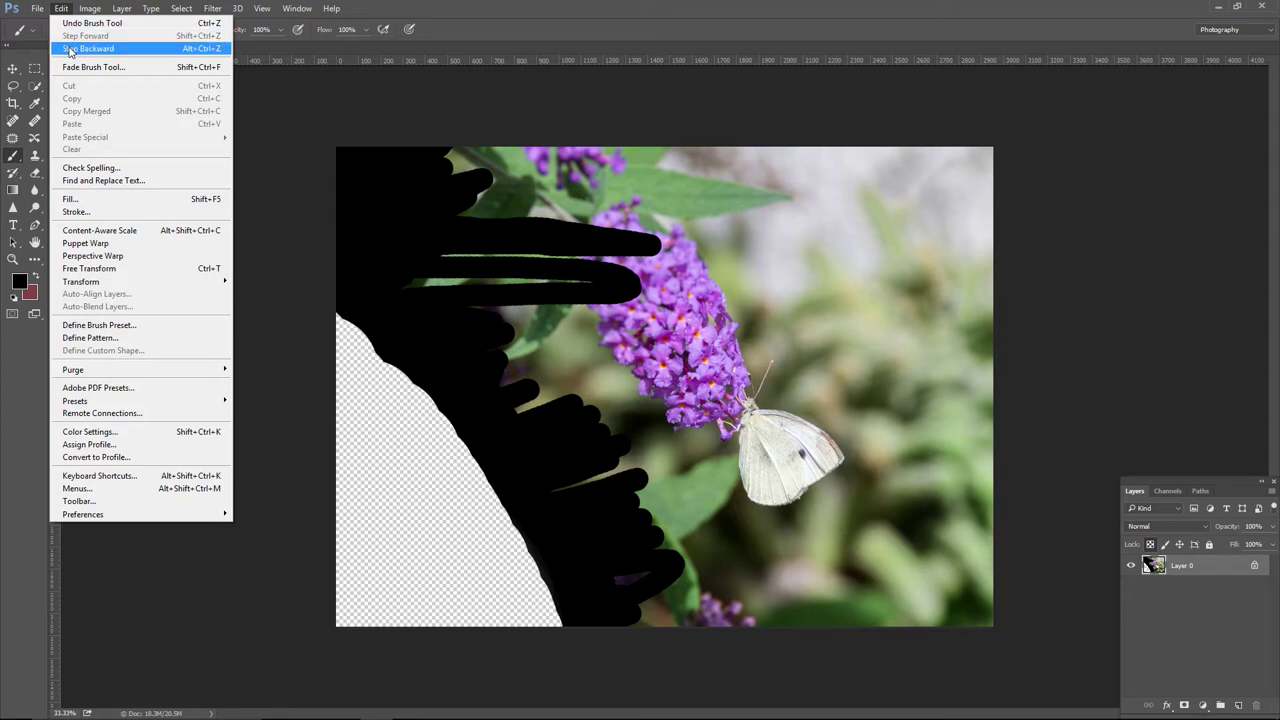
Step: Step backward through history until the black strokes and erased patch disappear
click(70, 51)
click(61, 8)
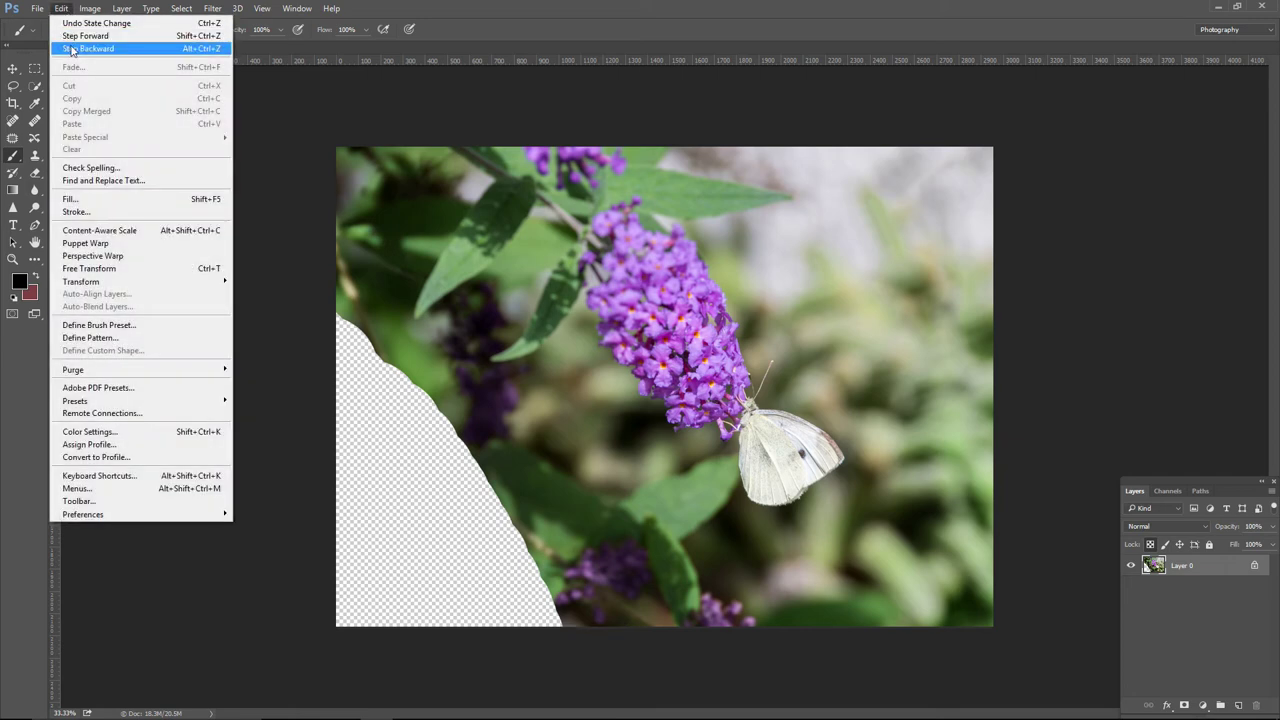
click(72, 50)
click(61, 8)
click(71, 50)
click(61, 8)
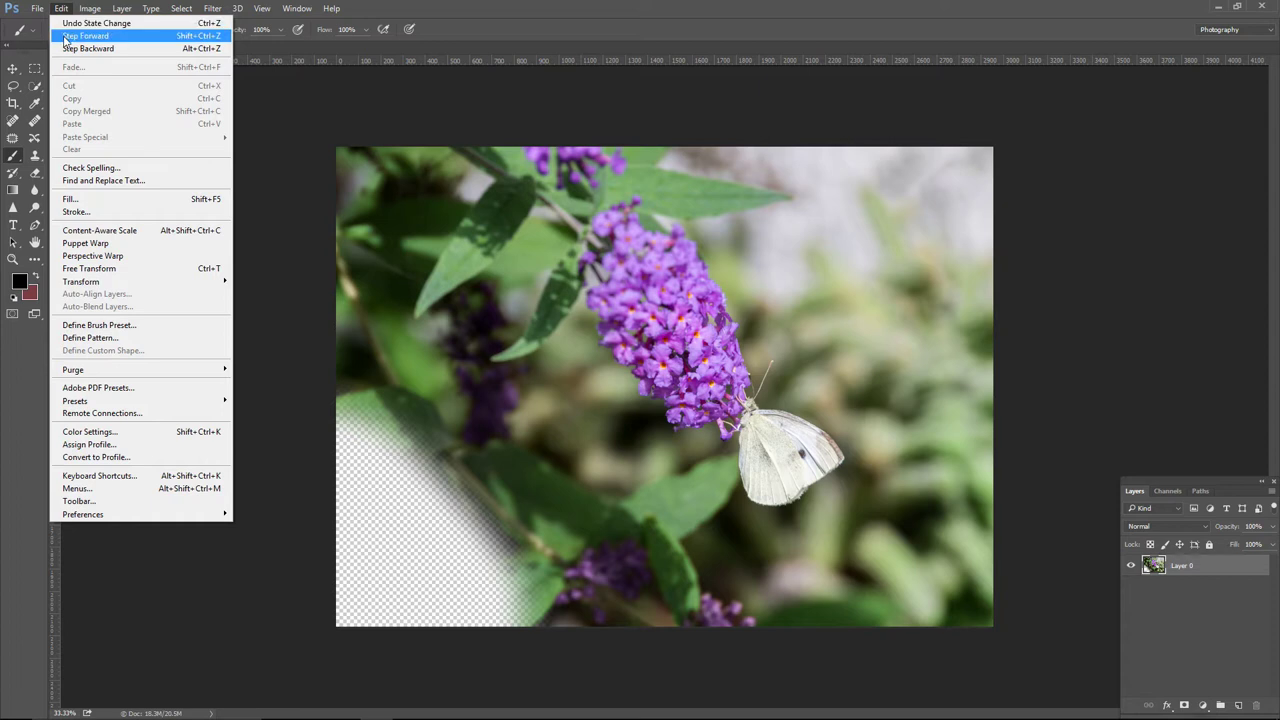
click(71, 50)
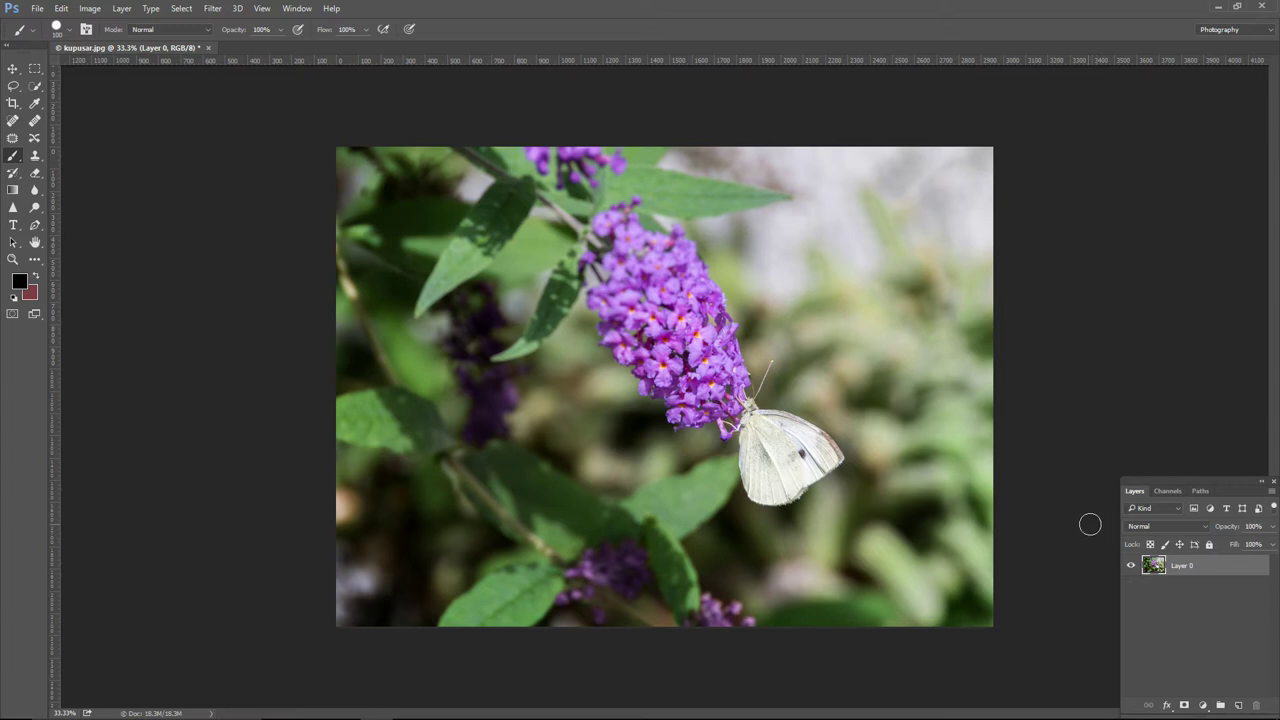
Step: Select the whole image with the Rectangular Marquee and apply Lock All to Layer 0
key(m)
key(ctrl+a)
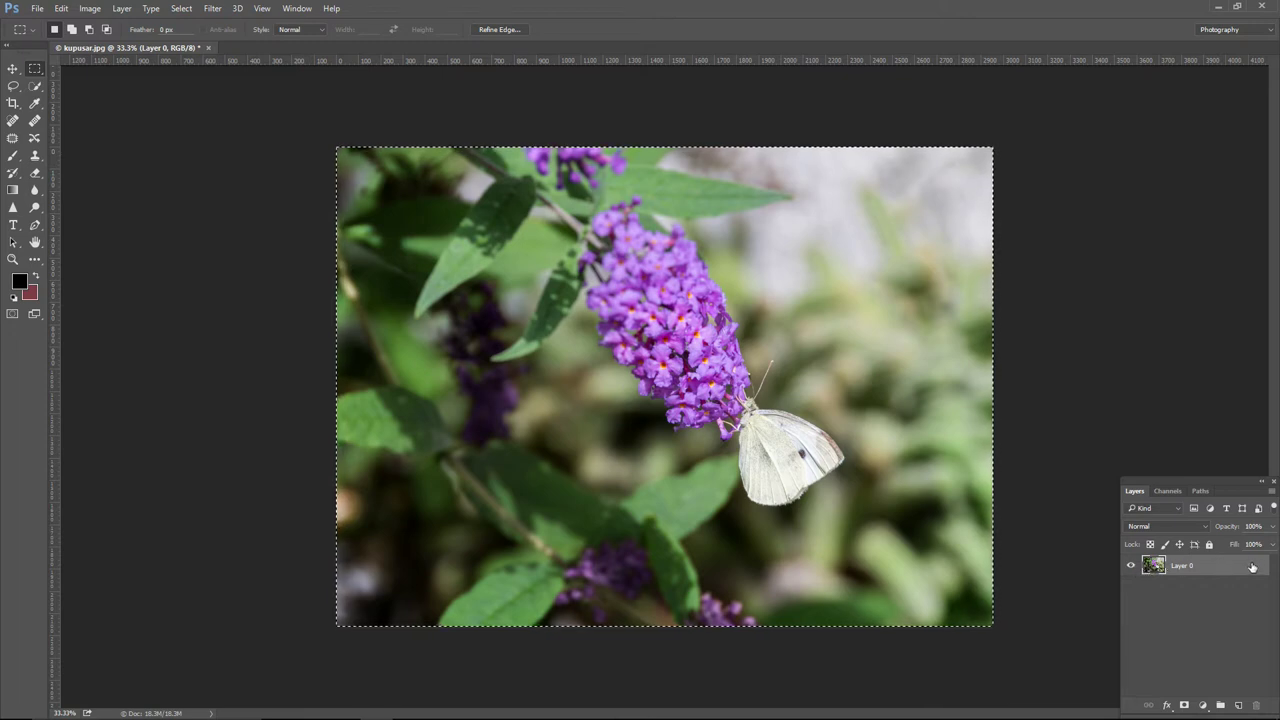
click(1208, 544)
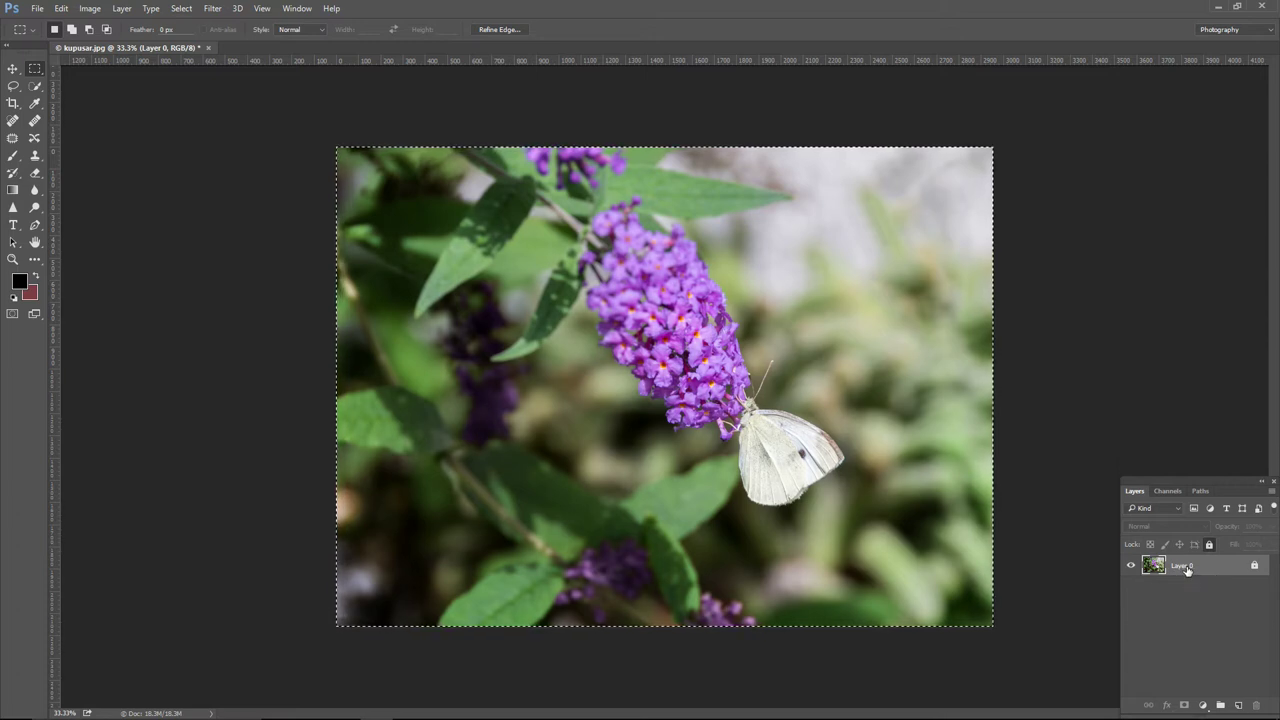
Step: Duplicate Layer 0 as Layer 0 copy, unlock and toggle the copy, then unlock Layer 0
drag(1187, 569, 1239, 705)
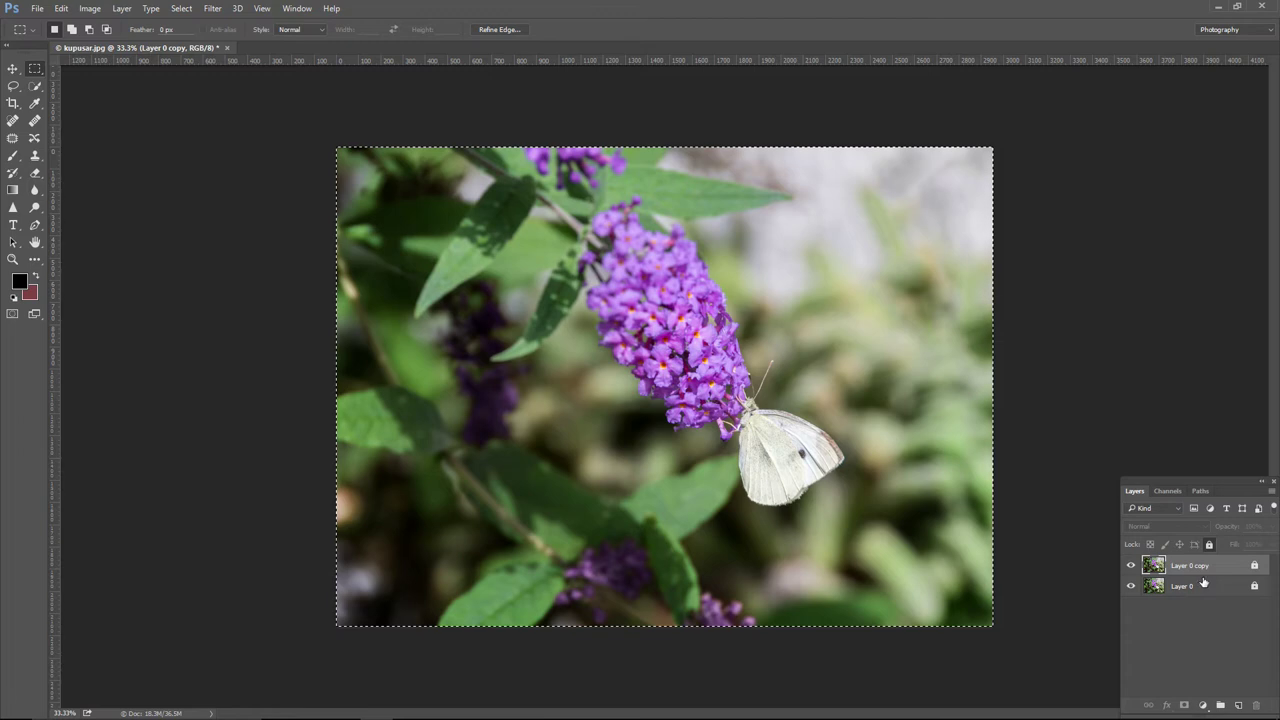
click(1254, 567)
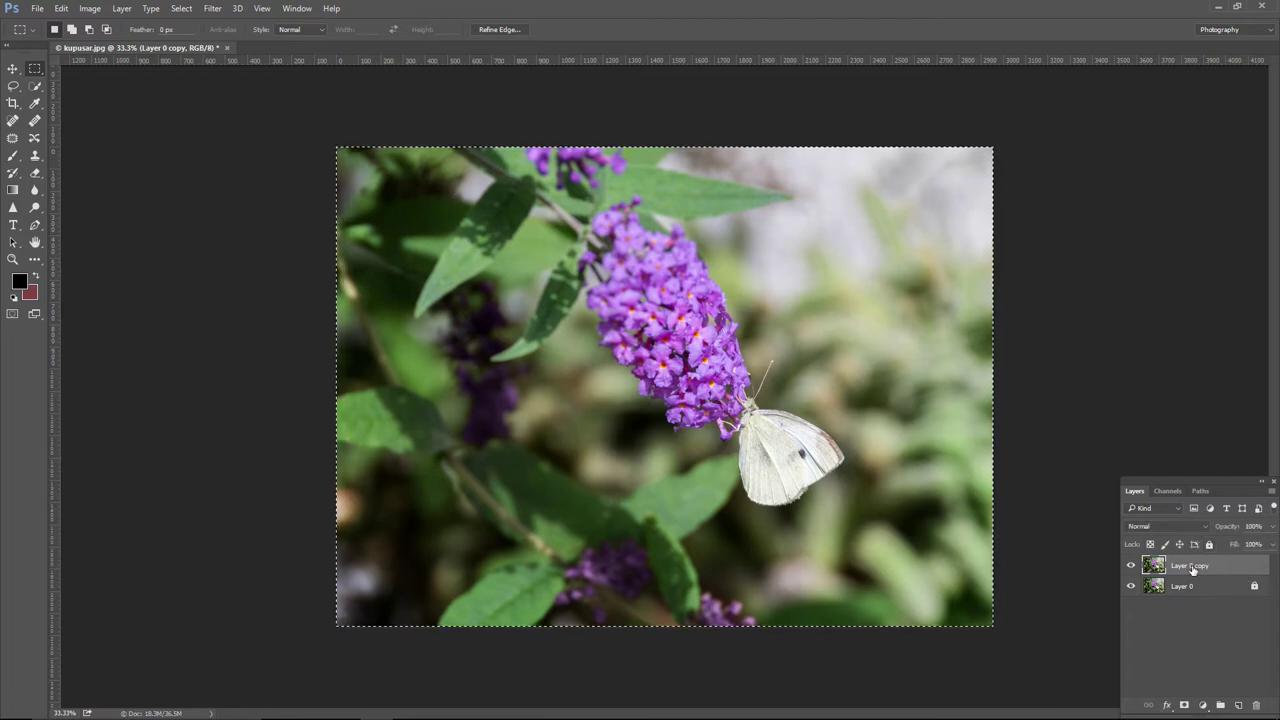
click(1131, 567)
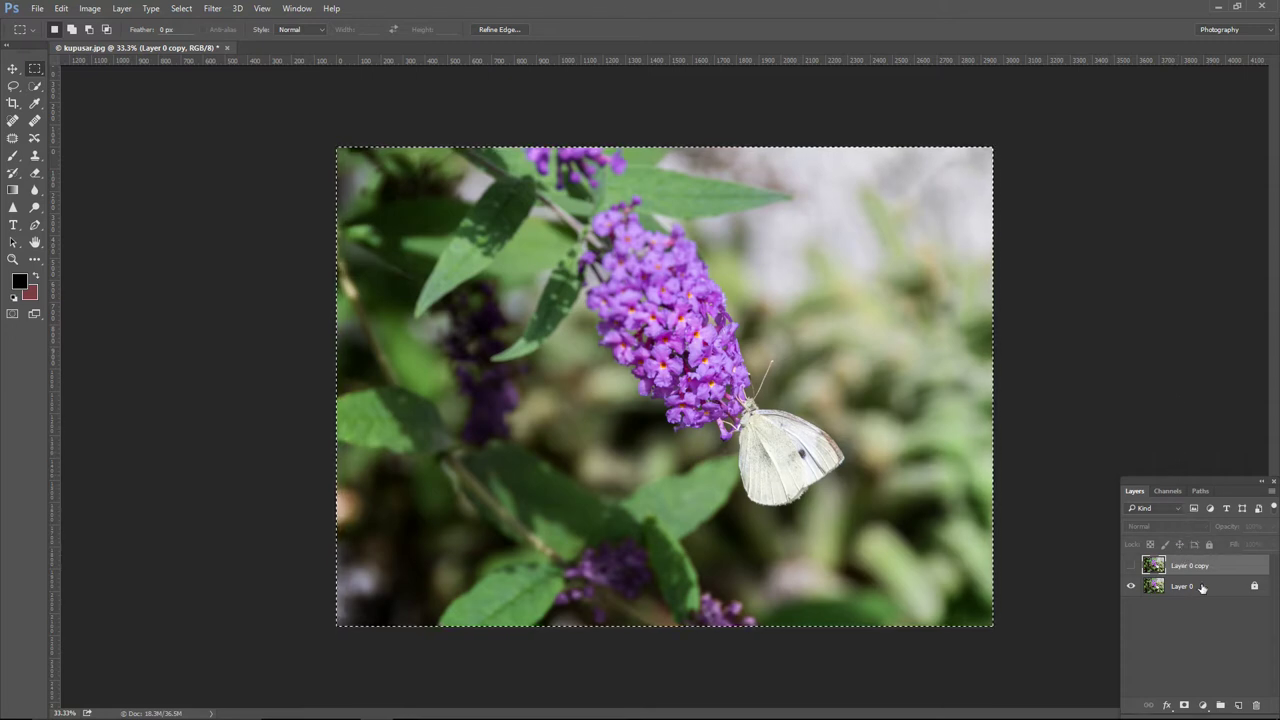
click(1131, 568)
click(1210, 588)
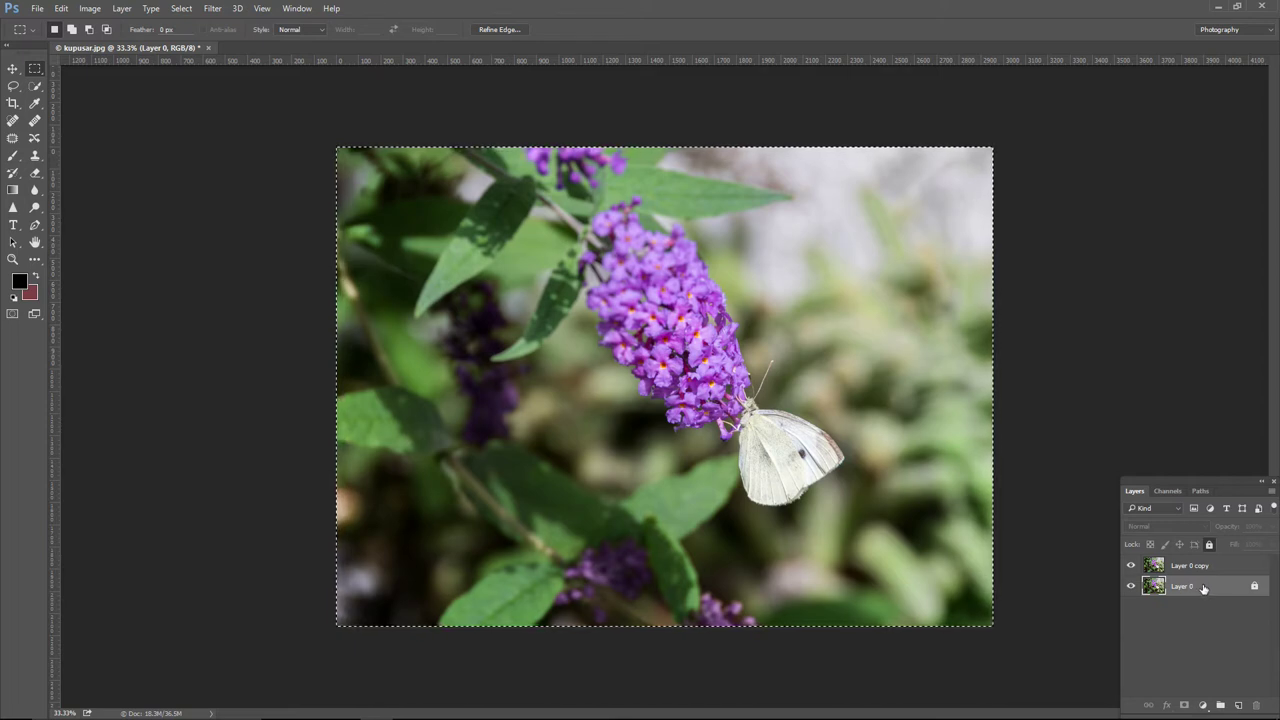
click(1255, 587)
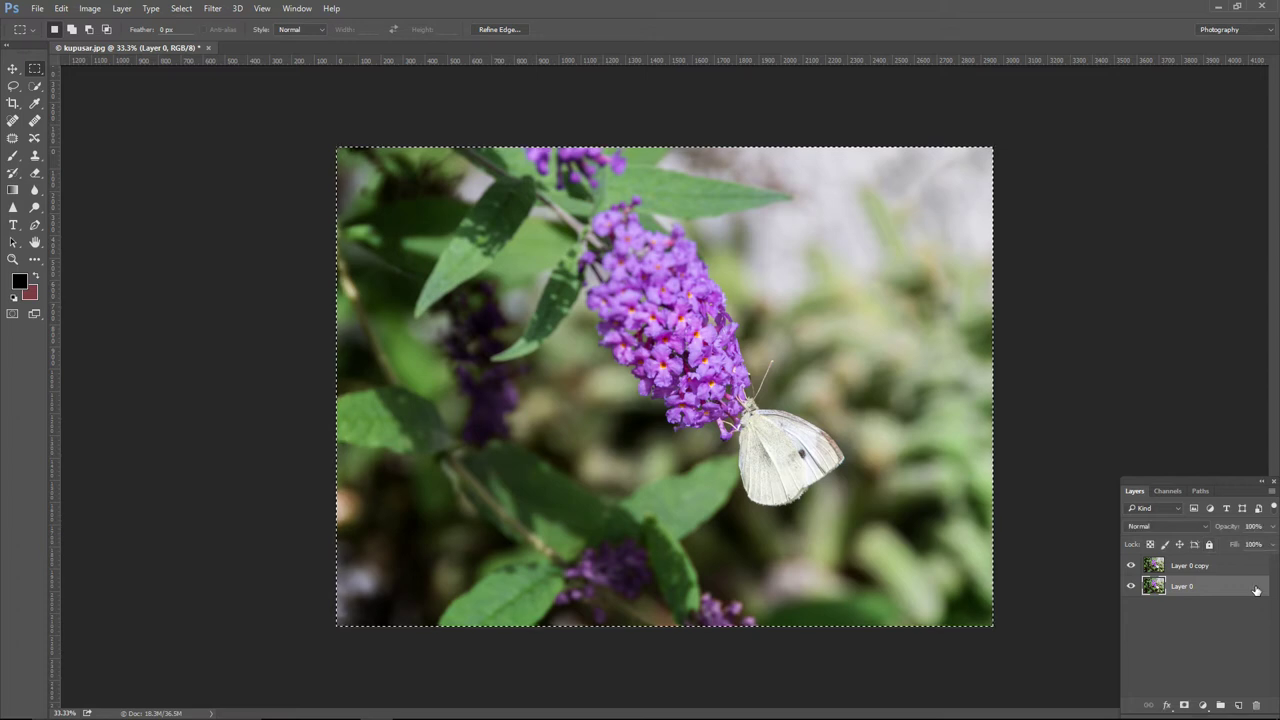
Step: Deselect, paint a black zigzag on Layer 0, and hide then show Layer 0 copy
key(ctrl+d)
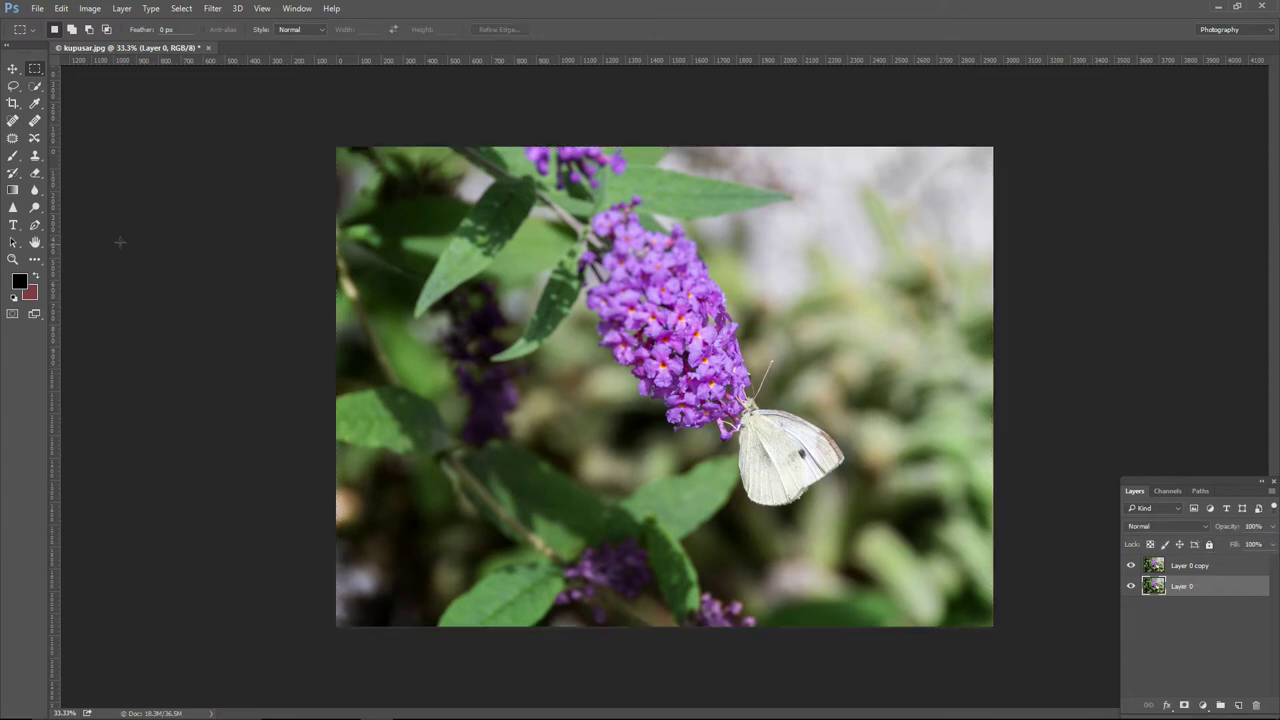
click(13, 155)
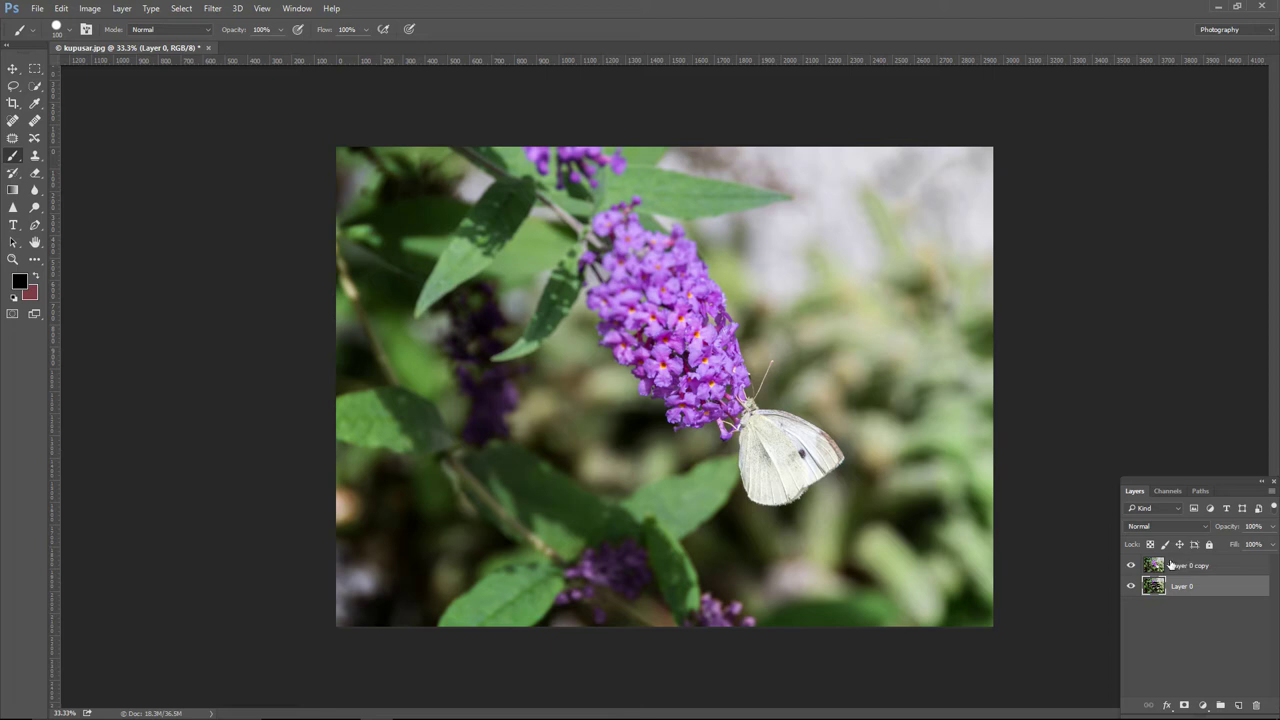
click(1130, 569)
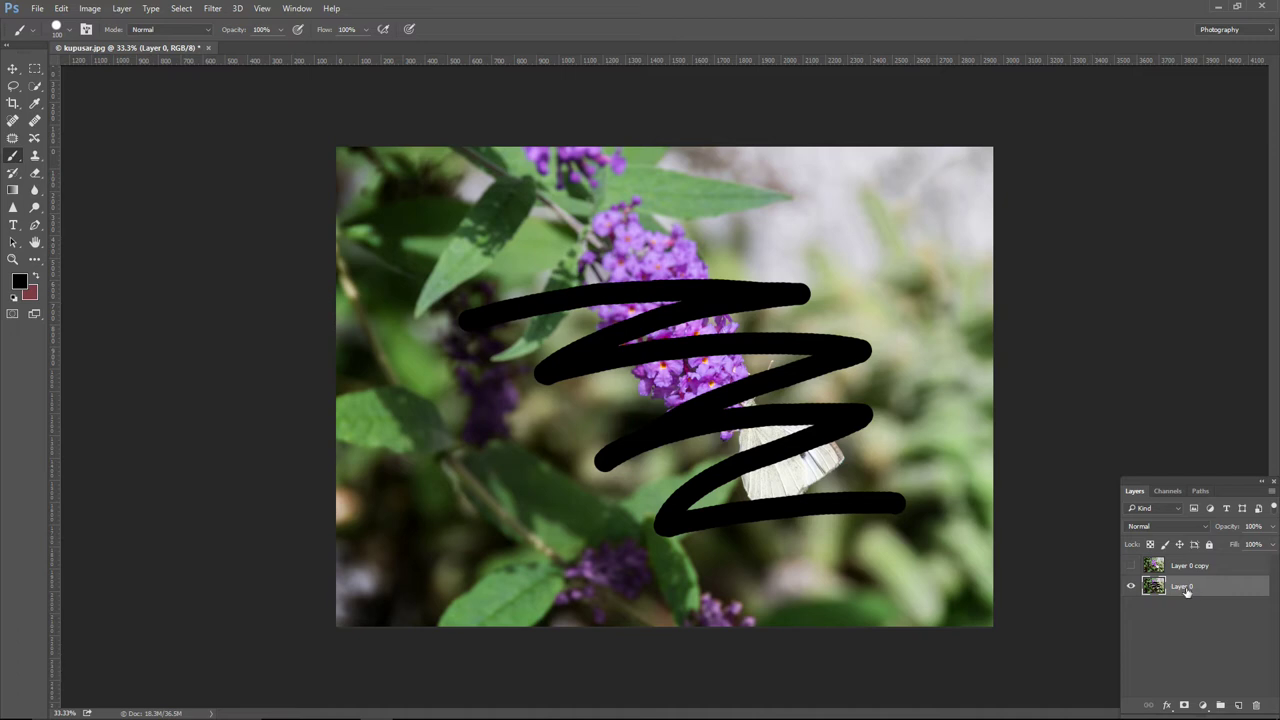
click(1131, 566)
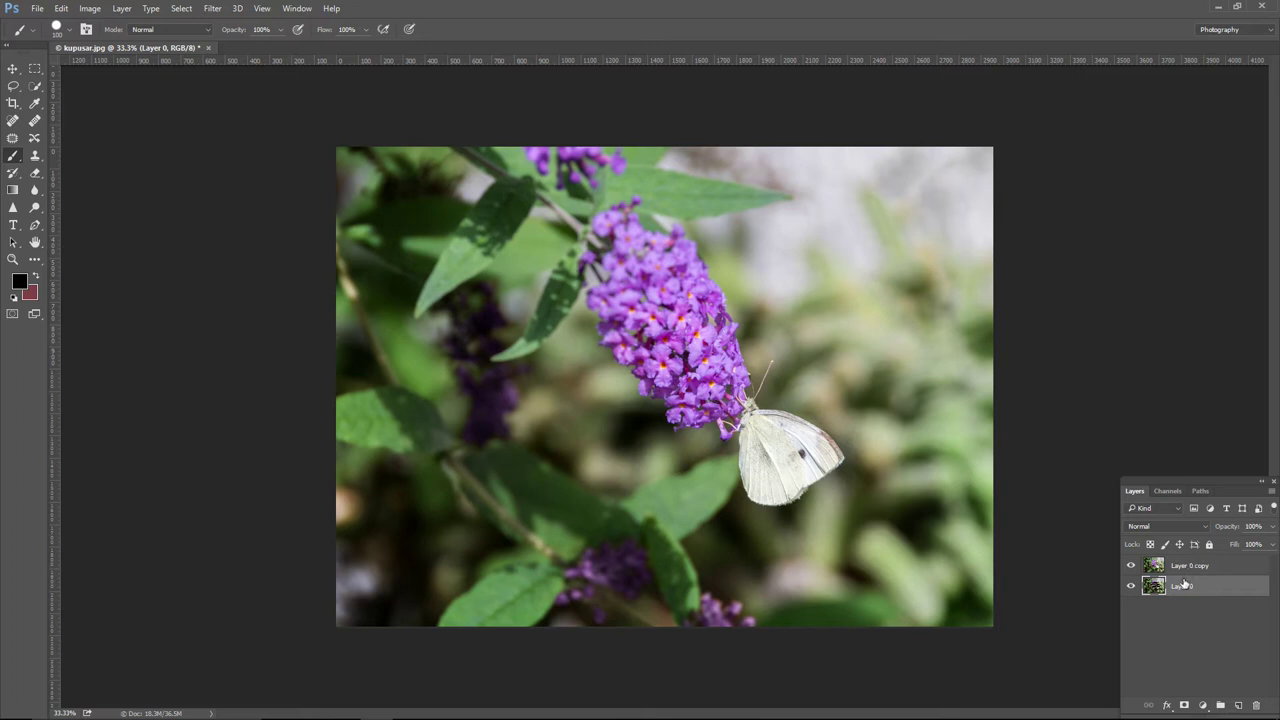
Step: Undo the black zigzag brush stroke, select Layer 0 copy, and bring up Image > Adjustments
click(60, 9)
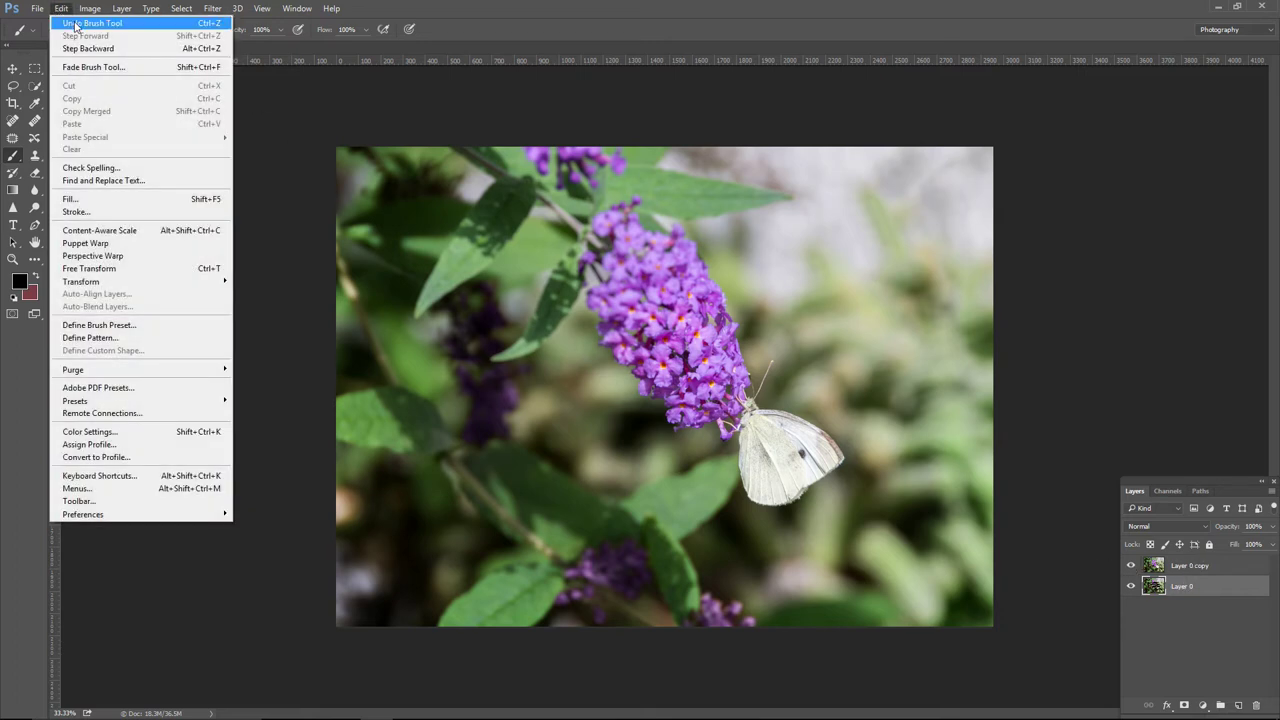
click(92, 22)
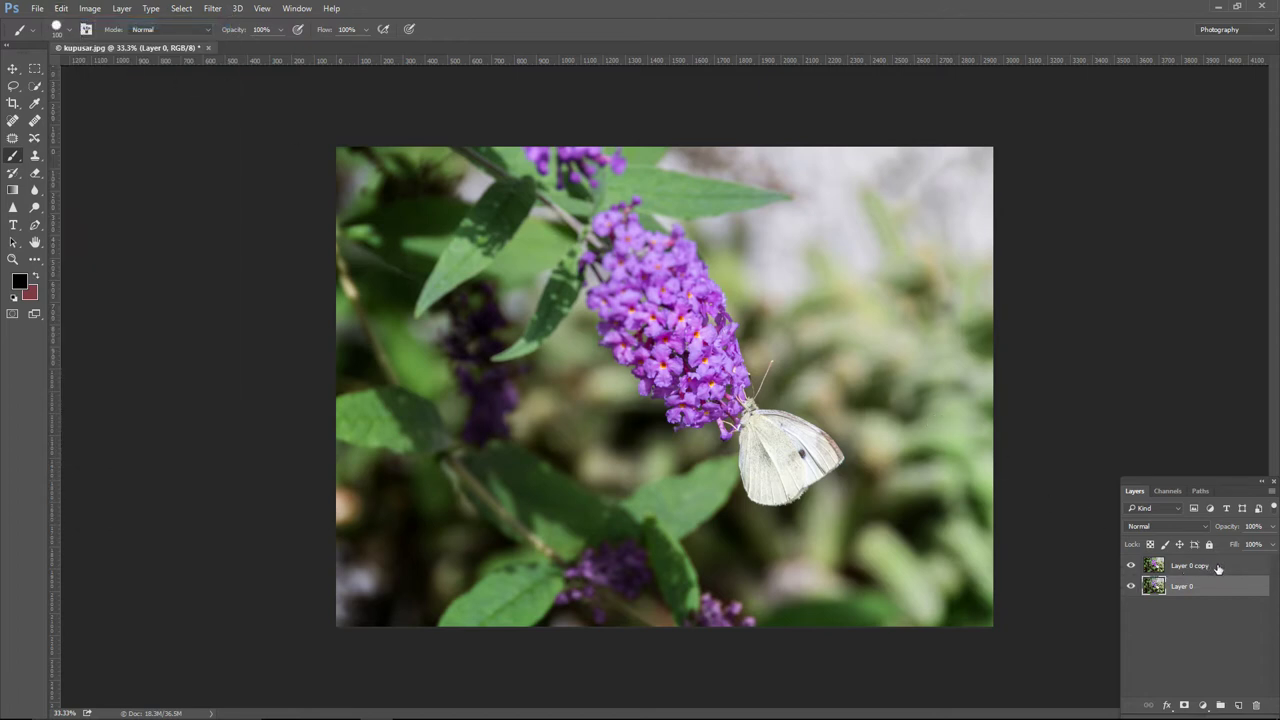
click(1218, 568)
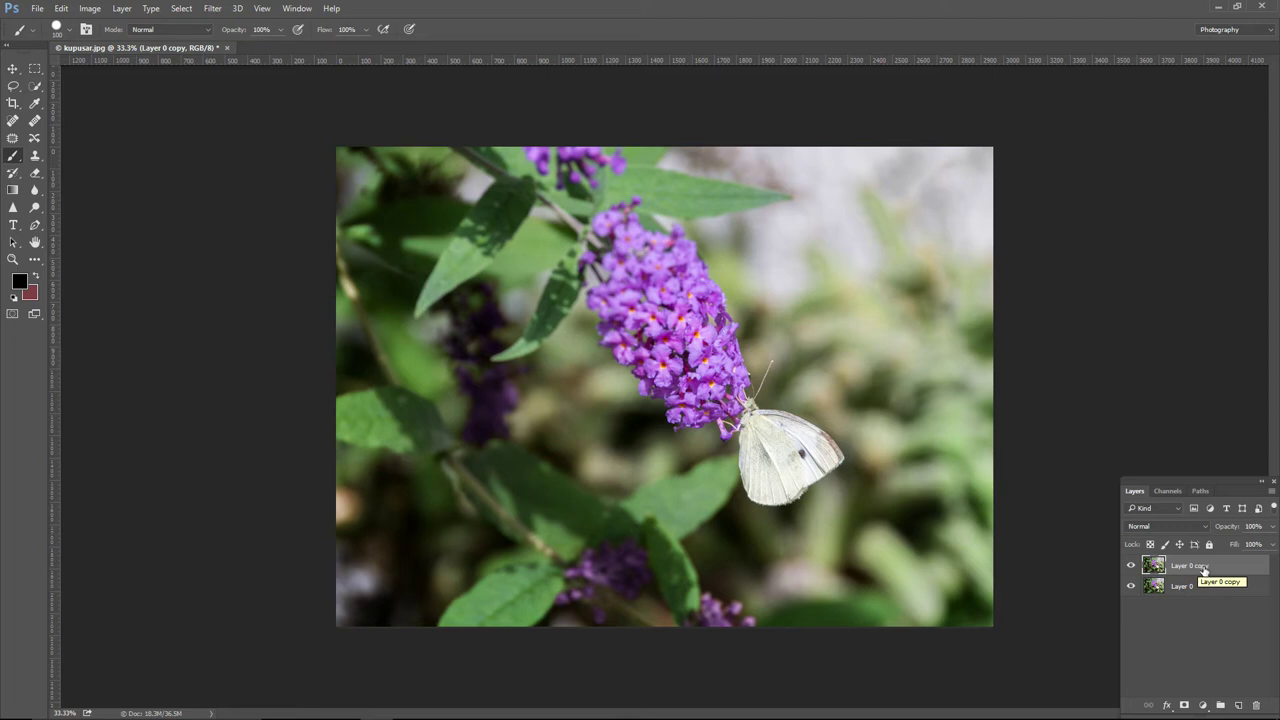
click(88, 10)
mouse_move(95, 29)
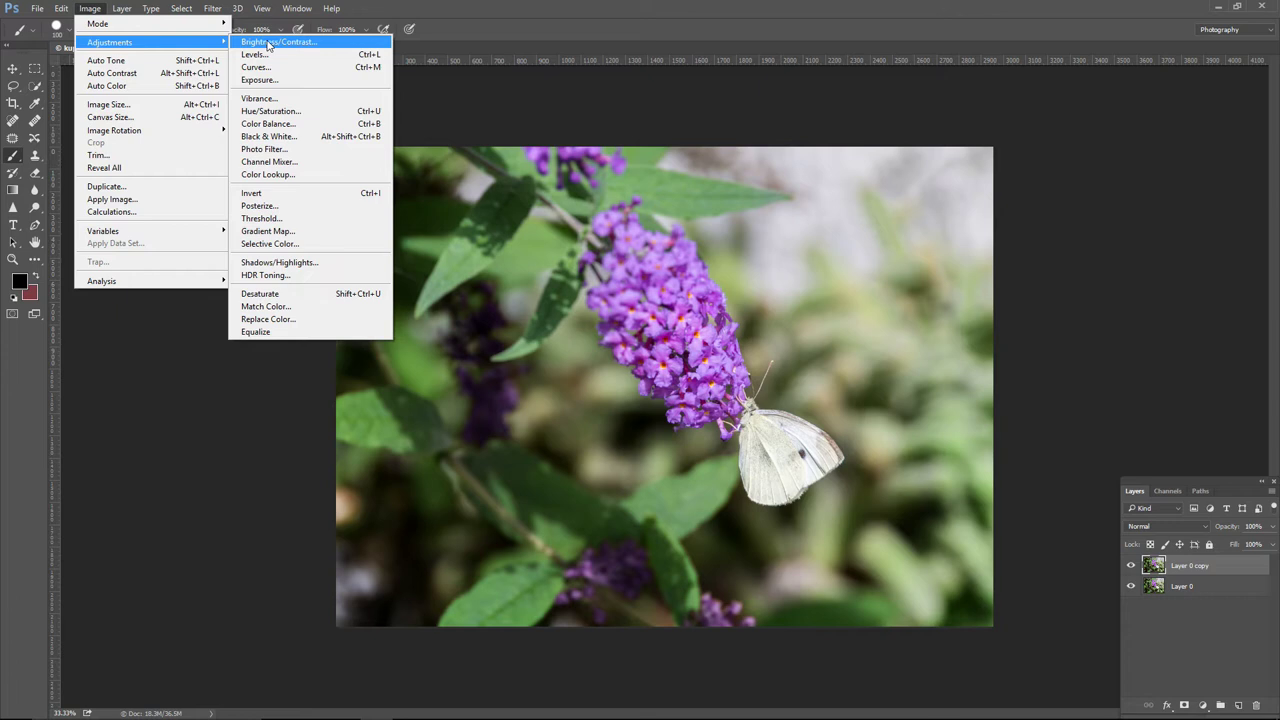
Step: Convert Layer 0 copy to black and white with the Default preset, then switch to the Brush tool
click(269, 136)
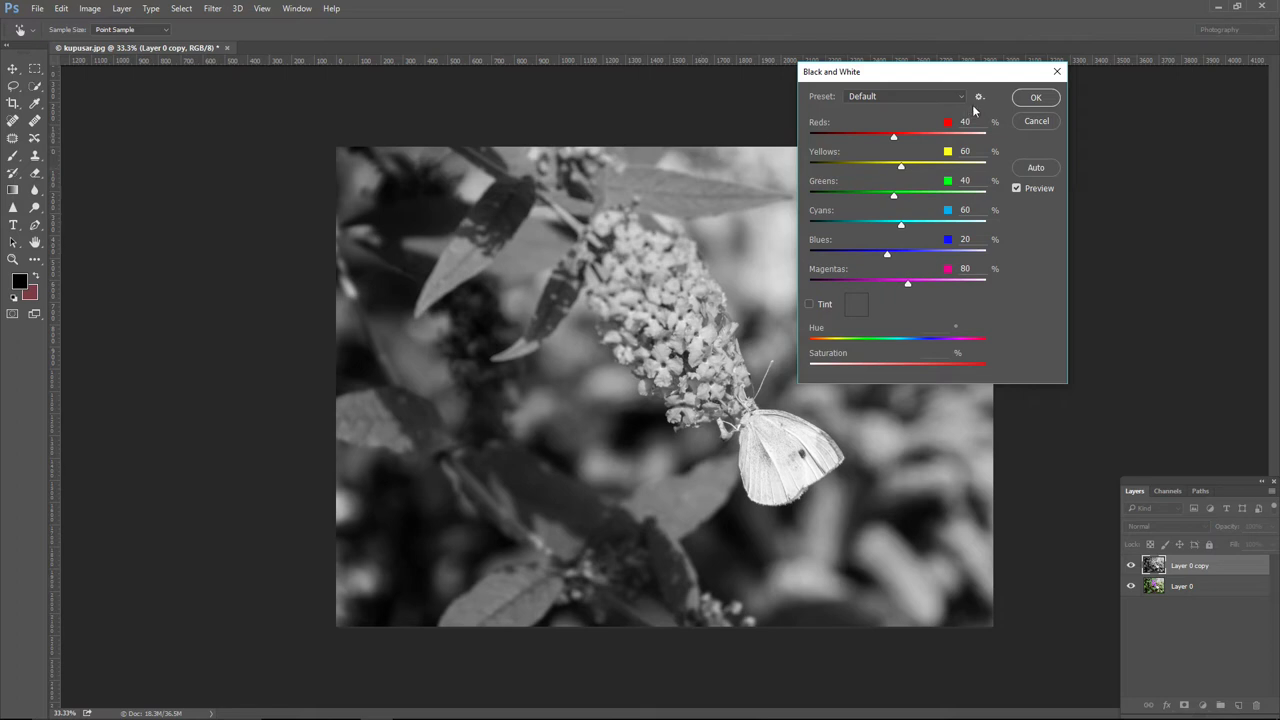
click(1035, 98)
key(b)
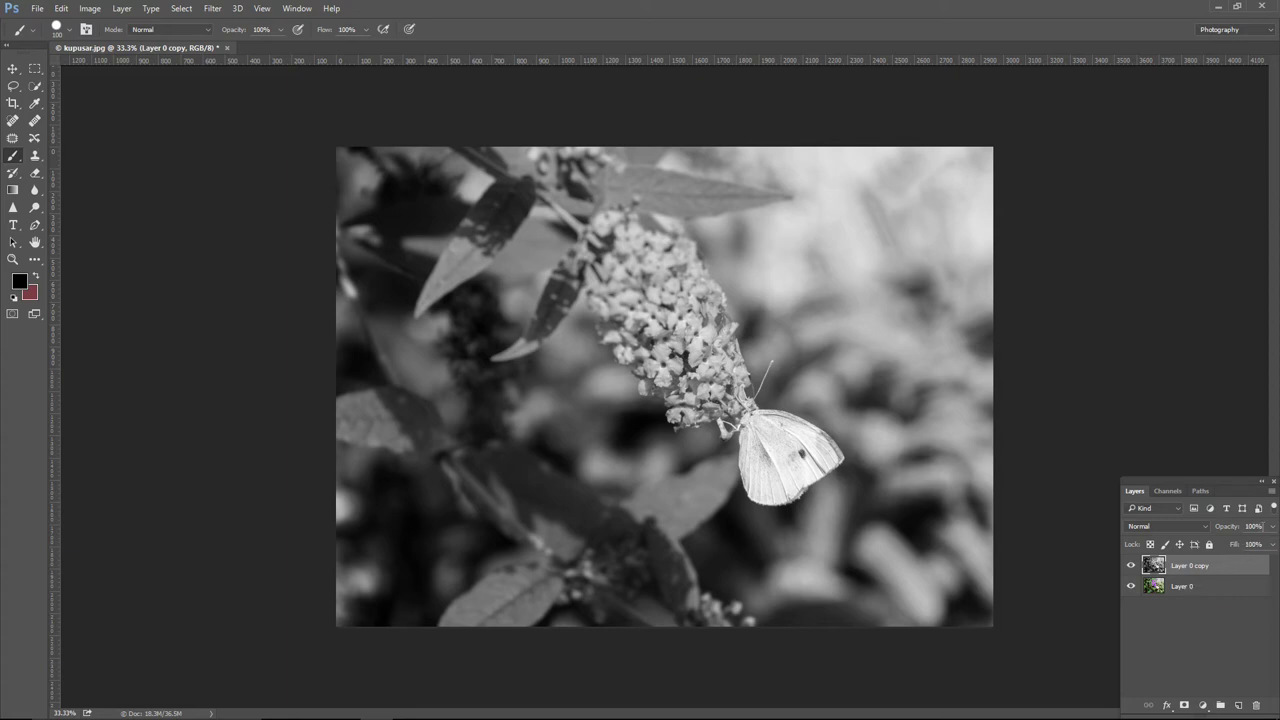
Step: Preview Layer 0 copy's opacity lowered to about 70% and 41%, then deselect the layer
click(1274, 528)
drag(1268, 546, 1252, 546)
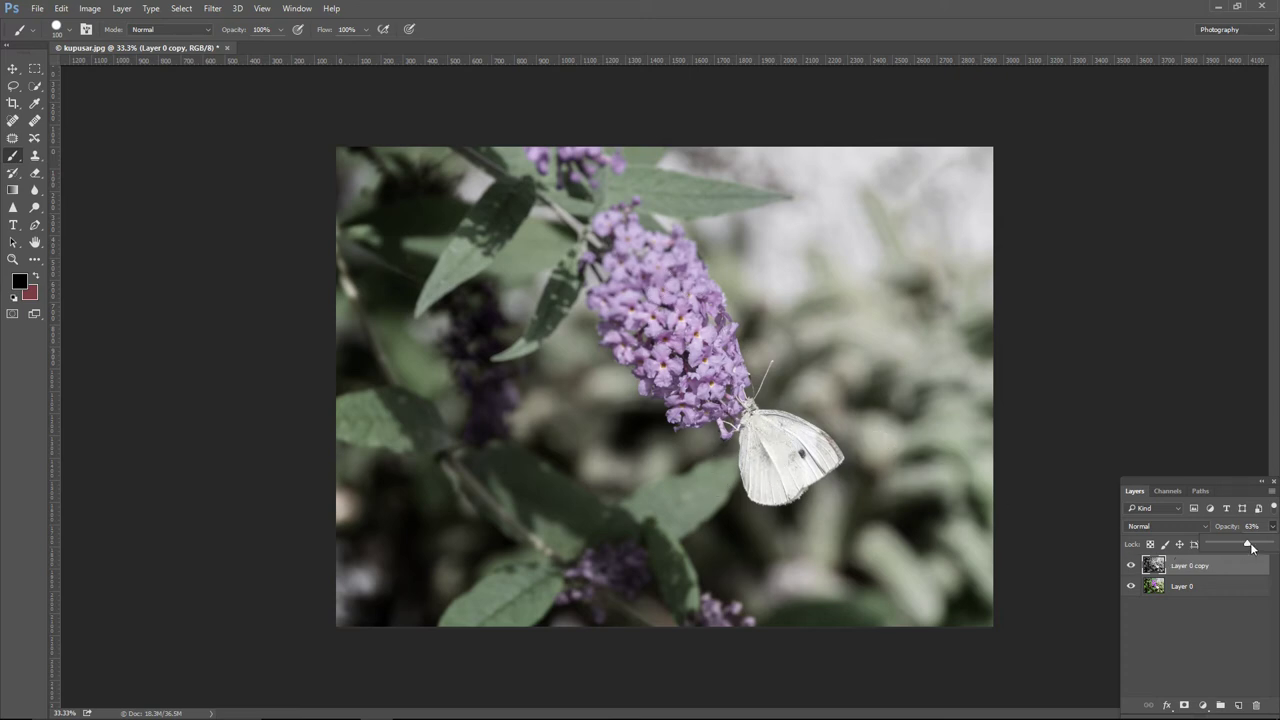
drag(1248, 546, 1277, 550)
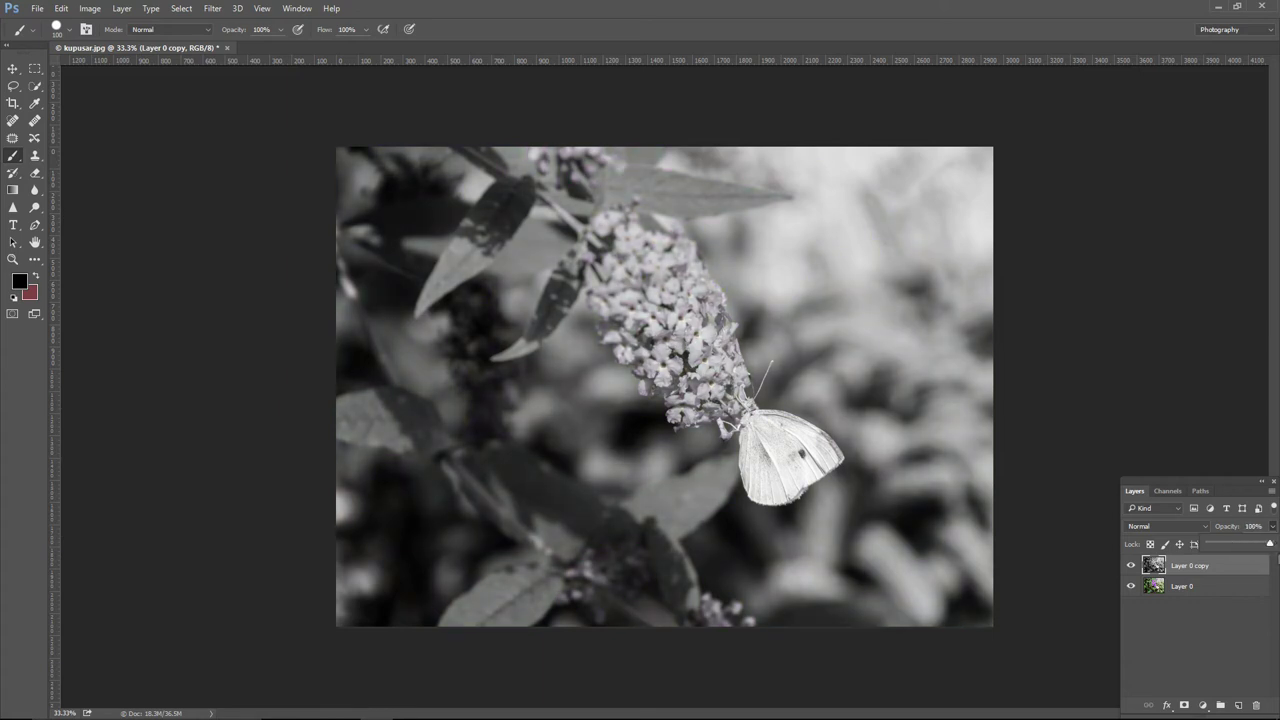
click(1260, 623)
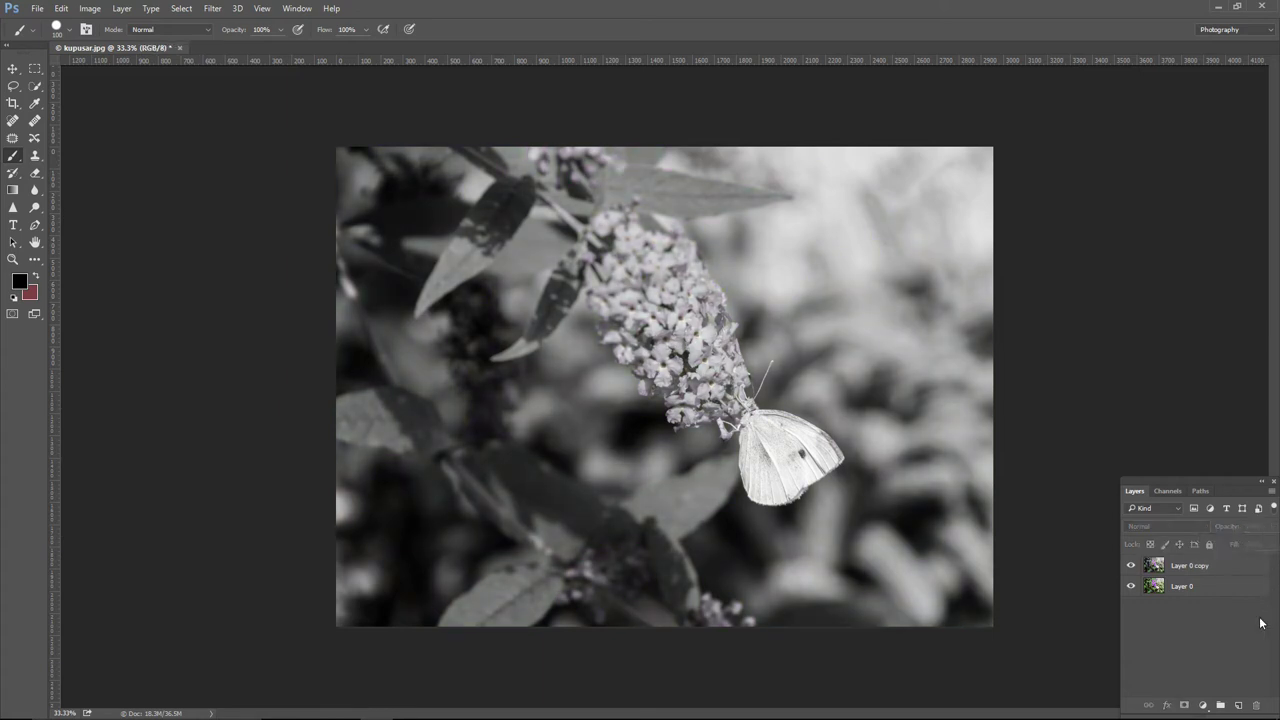
Step: Select Layer 0 copy and add a white layer mask to it
click(1197, 569)
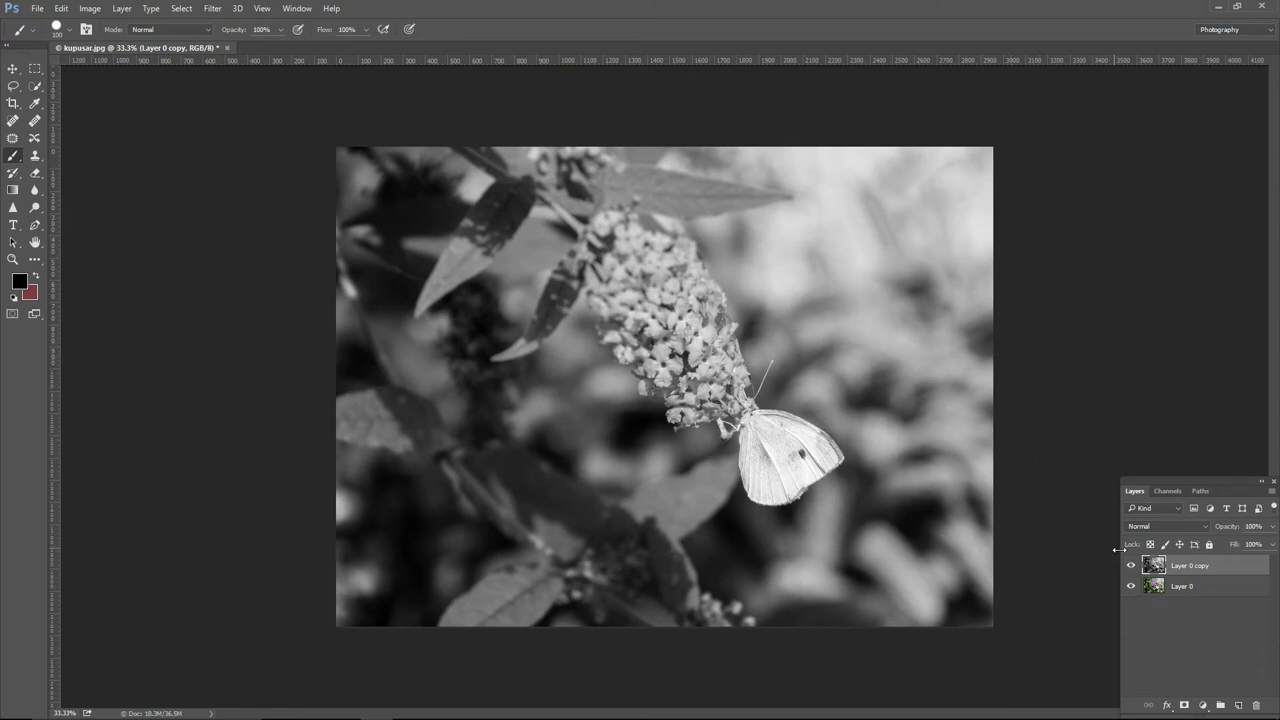
click(1184, 706)
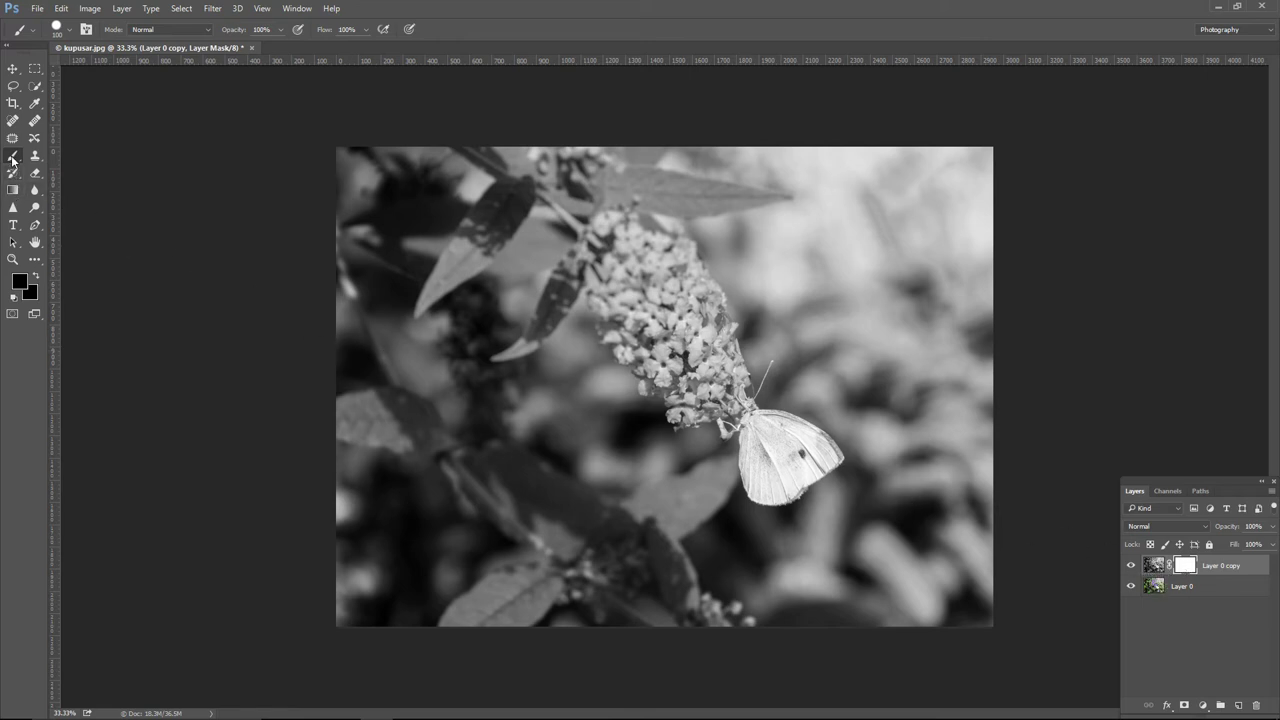
Step: Check the Brush Preset picker, then raise the brush size to 400 px with ]
click(69, 31)
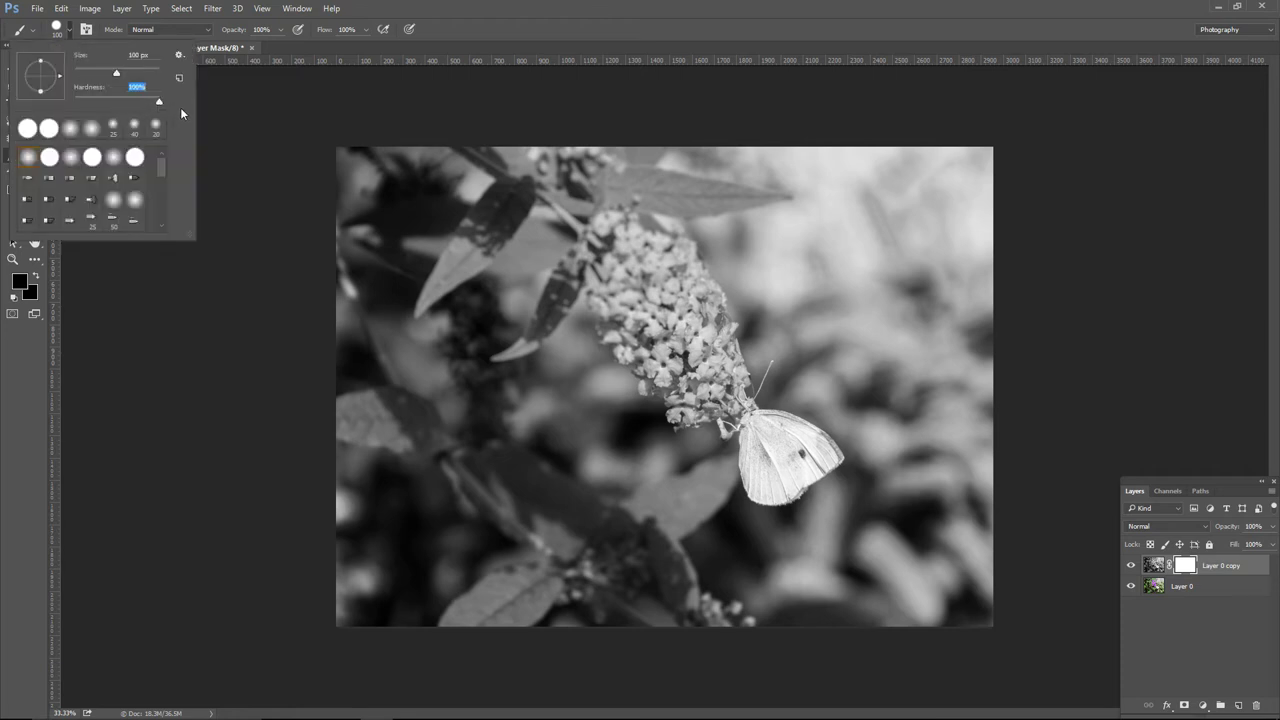
click(211, 359)
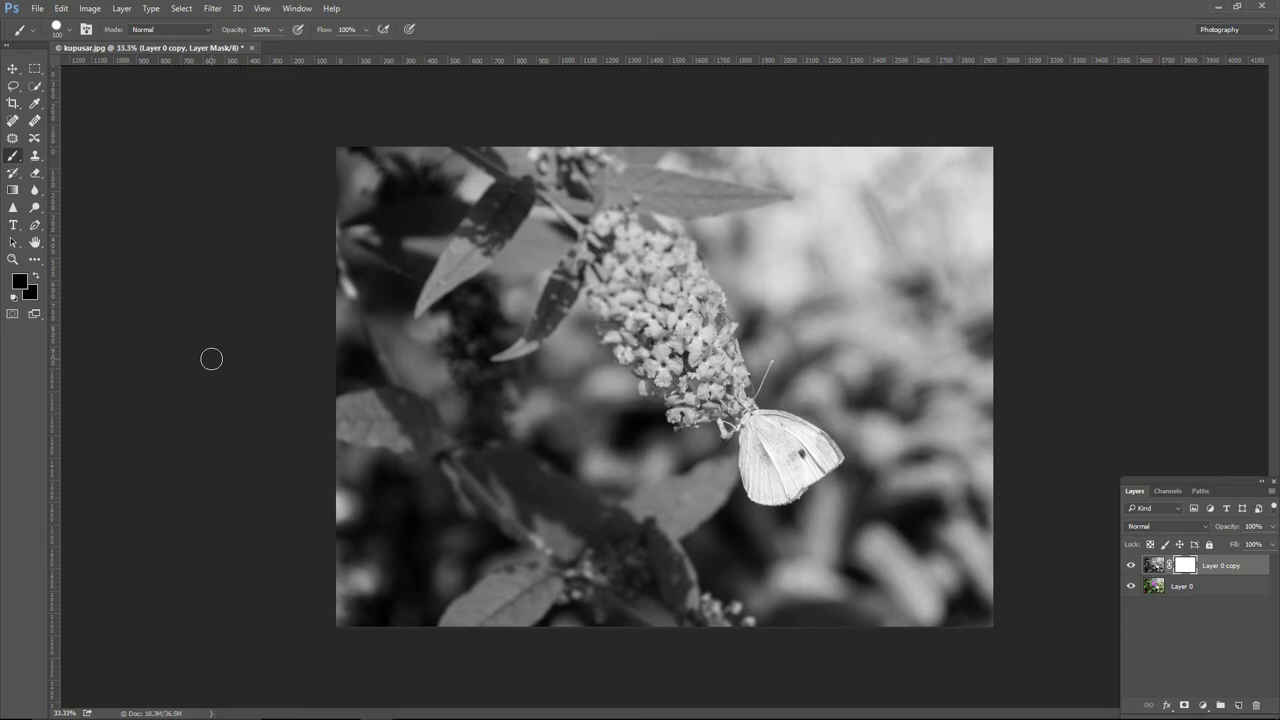
key(bracketright)
key(bracketright)
key(bracketright)
key(bracketright)
key(bracketright)
key(bracketright)
key(bracketright)
Step: Paint black on the mask over the lower flower cluster and butterfly to restore their purple
click(739, 396)
mouse_move(739, 396)
mouse_down()
mouse_move(768, 470)
mouse_move(784, 458)
mouse_move(781, 438)
mouse_move(805, 458)
mouse_move(768, 433)
mouse_move(717, 347)
mouse_move(681, 330)
mouse_move(668, 367)
mouse_move(713, 415)
mouse_up()
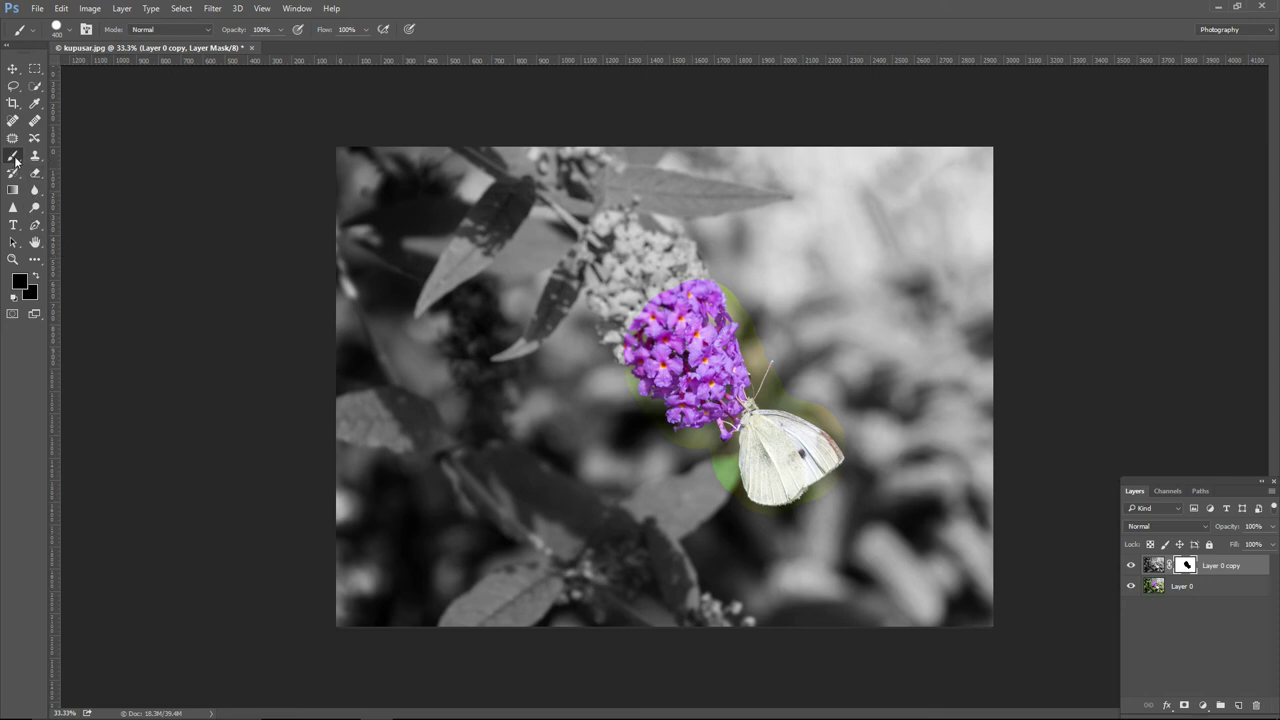
click(20, 284)
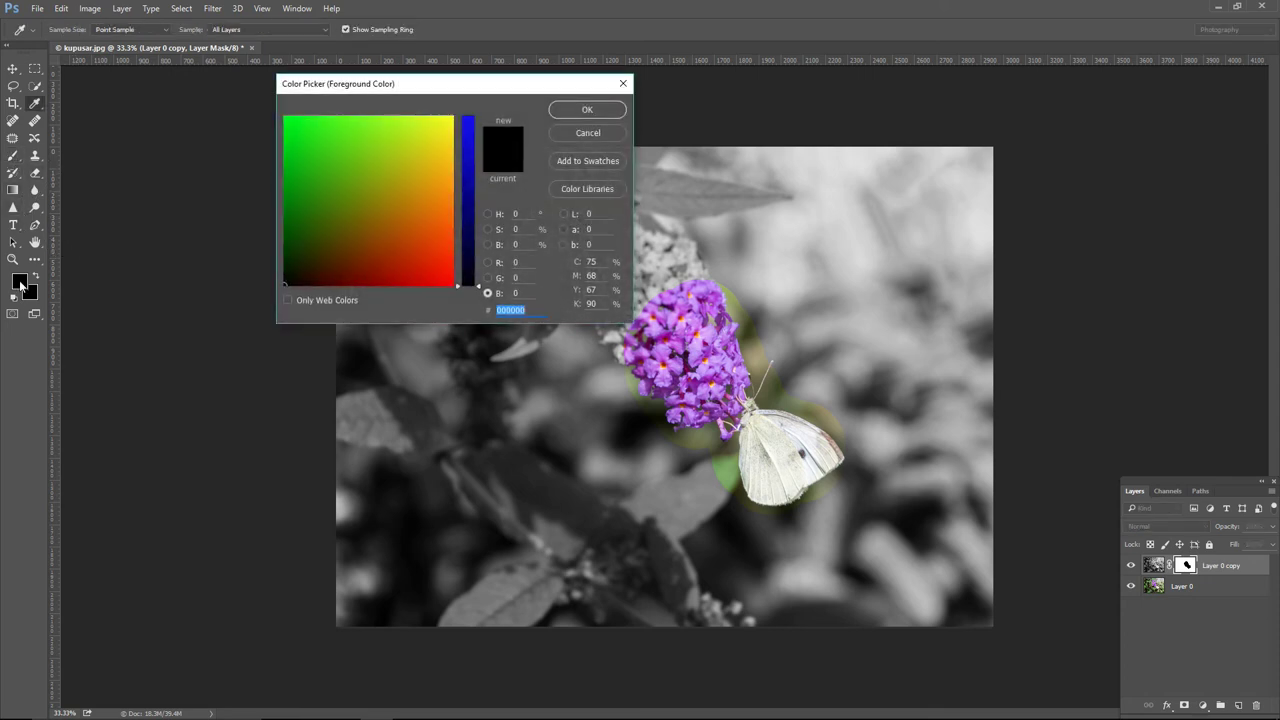
Step: Set the foreground colour to white (ffffff) and paint over the flower on the mask to grey it
text(00ffff)
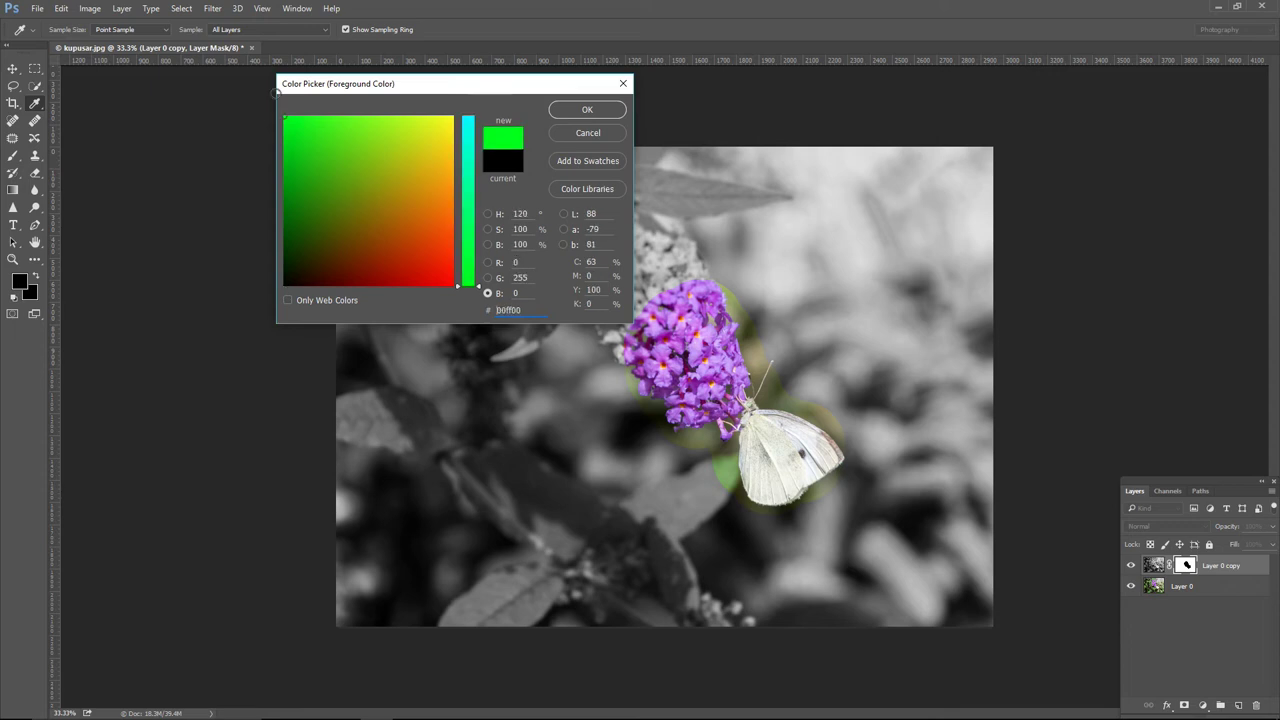
drag(420, 157, 455, 115)
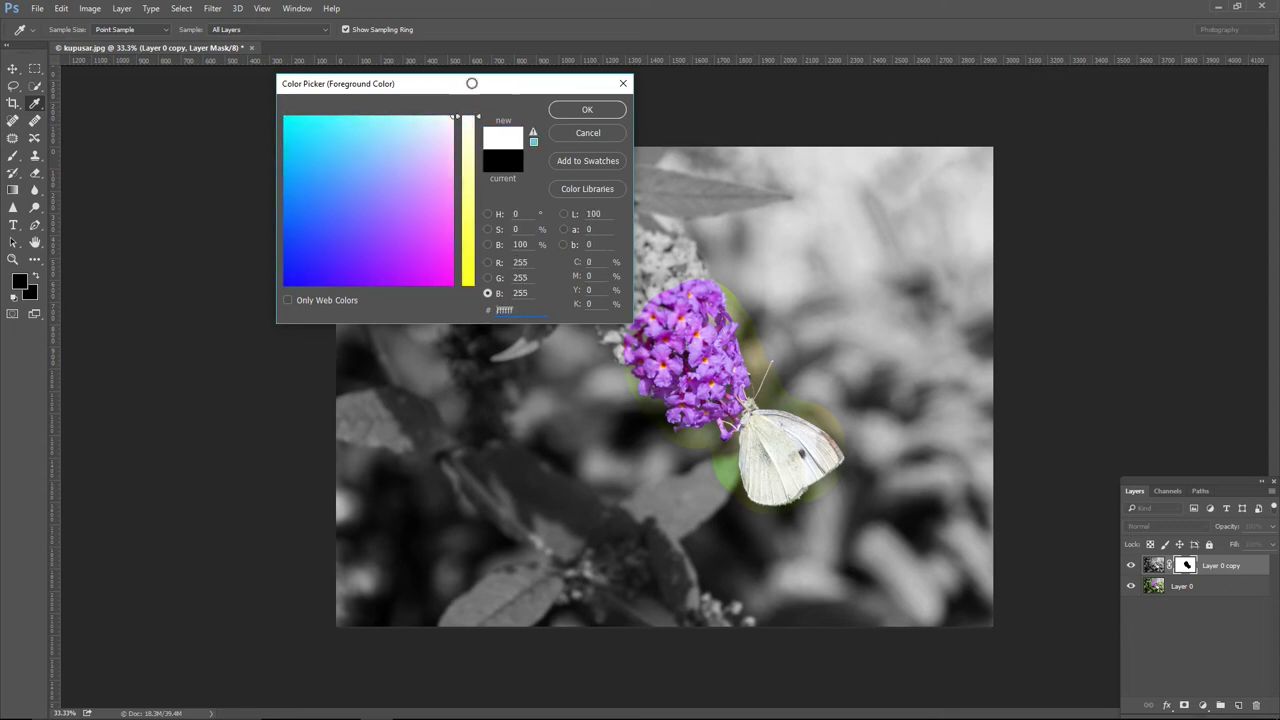
click(572, 116)
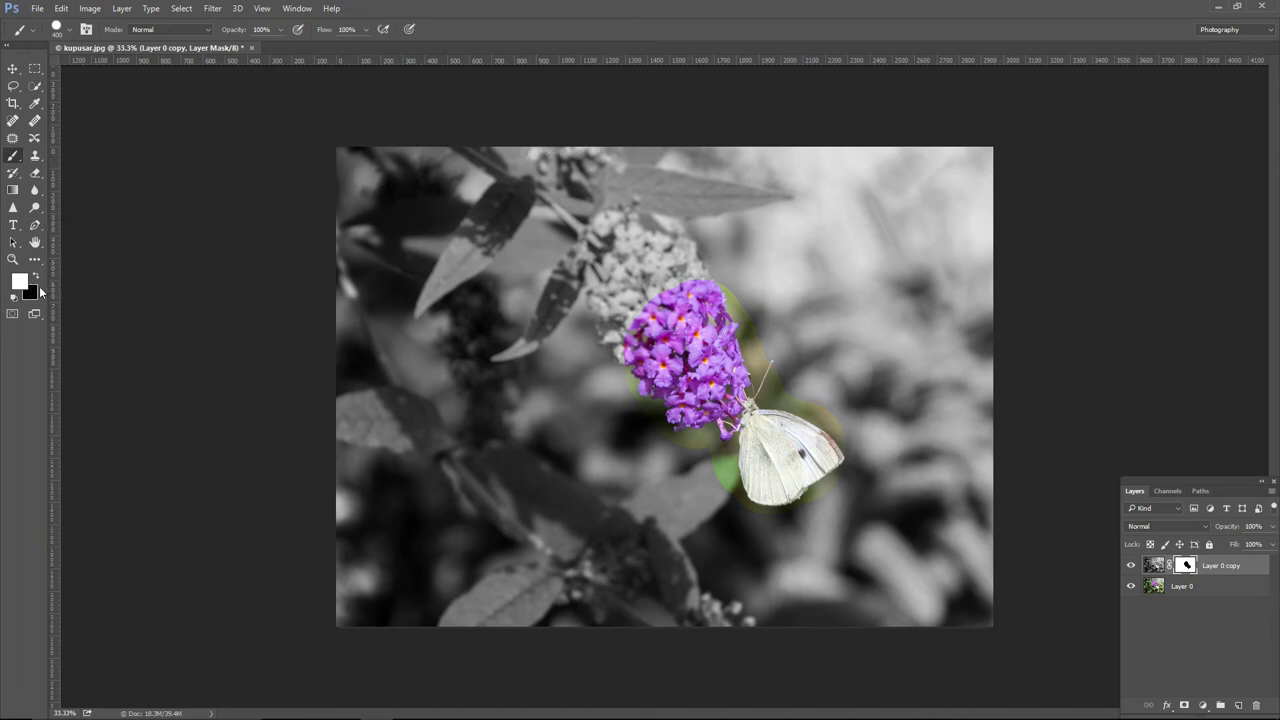
mouse_move(669, 292)
mouse_down()
mouse_move(771, 287)
mouse_move(648, 300)
mouse_move(625, 359)
mouse_move(642, 428)
mouse_move(677, 358)
mouse_move(730, 328)
mouse_move(710, 362)
mouse_move(674, 380)
mouse_move(710, 363)
mouse_move(701, 381)
mouse_move(655, 398)
mouse_move(660, 430)
mouse_up()
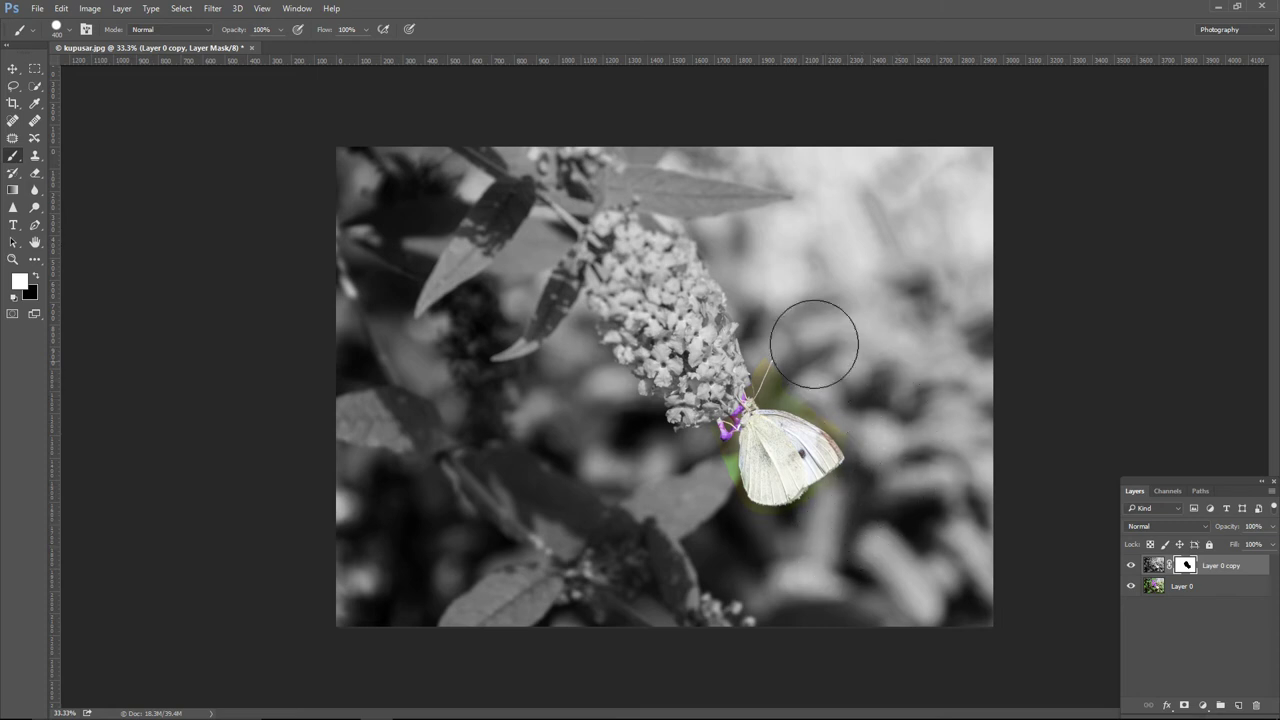
click(1156, 567)
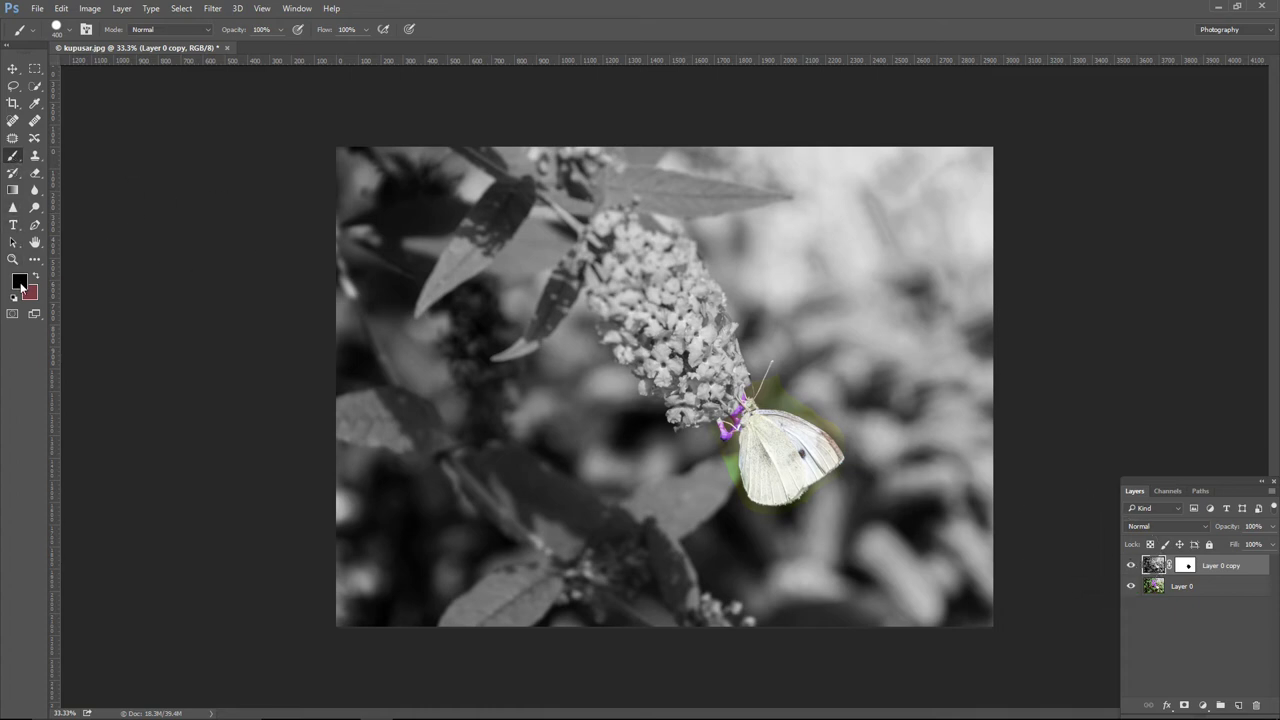
mouse_move(593, 391)
mouse_down()
mouse_move(817, 392)
mouse_move(783, 356)
mouse_move(609, 352)
mouse_move(595, 394)
mouse_move(653, 436)
mouse_move(669, 474)
mouse_move(708, 461)
mouse_move(725, 506)
mouse_move(785, 520)
mouse_move(827, 480)
mouse_move(829, 398)
mouse_move(843, 461)
mouse_move(835, 518)
mouse_up()
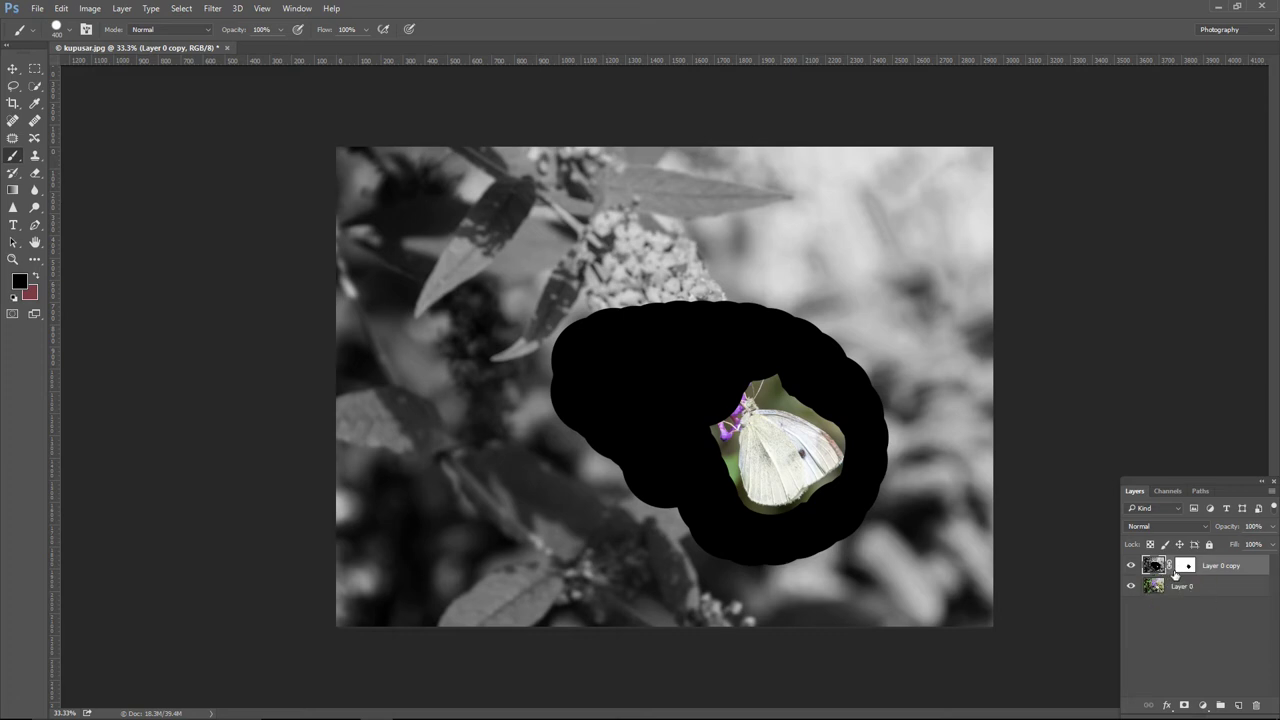
click(61, 9)
click(72, 23)
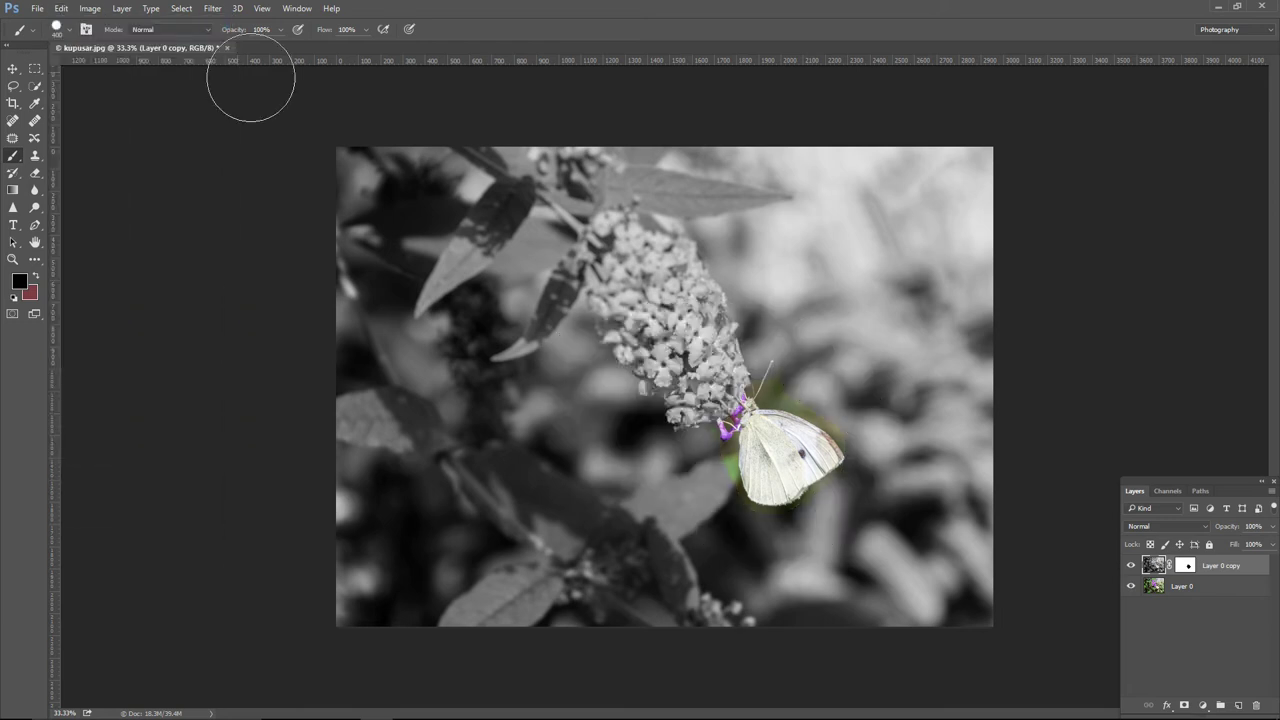
click(1186, 566)
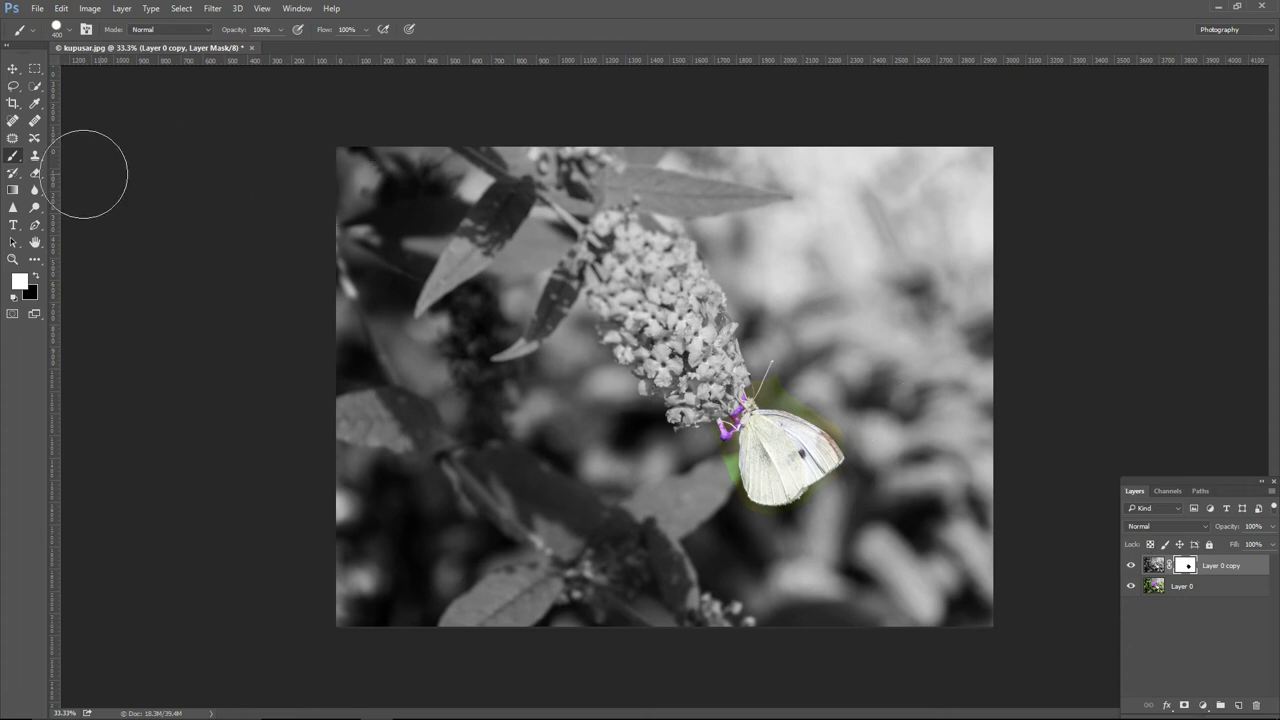
Step: Make the brush fully soft-edged and set the foreground colour to black
click(68, 34)
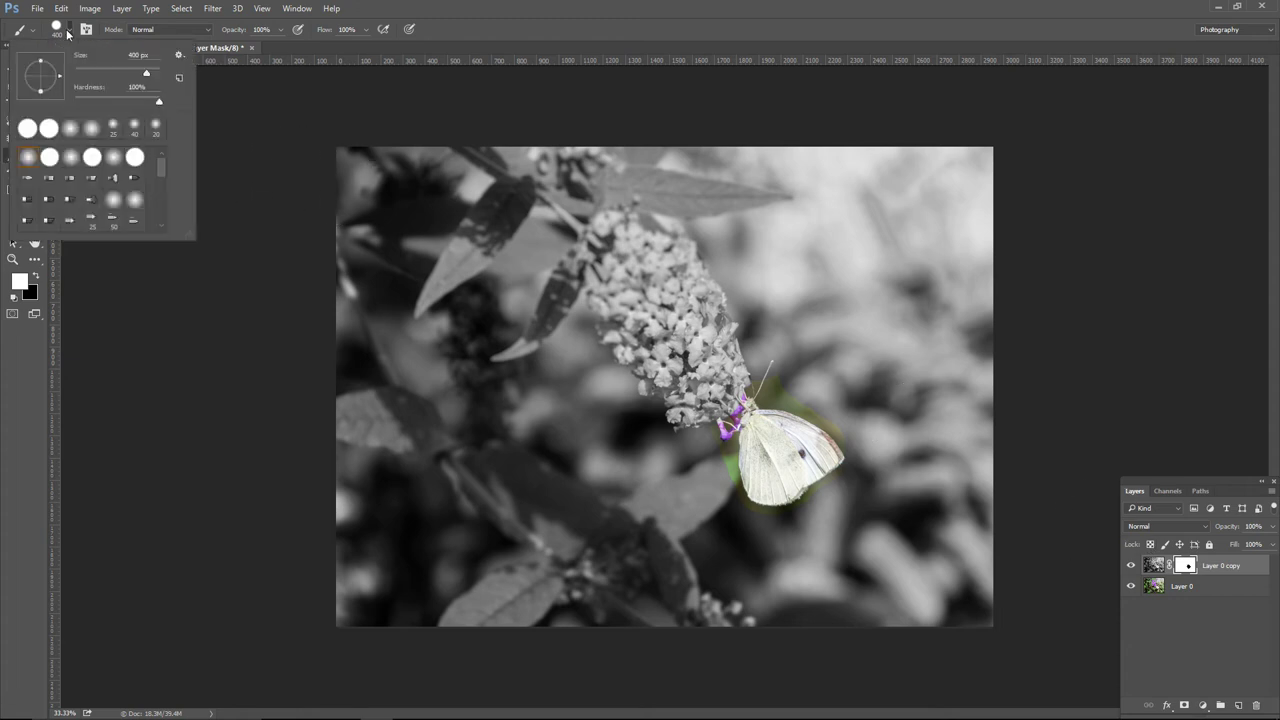
drag(158, 103, 70, 100)
click(240, 391)
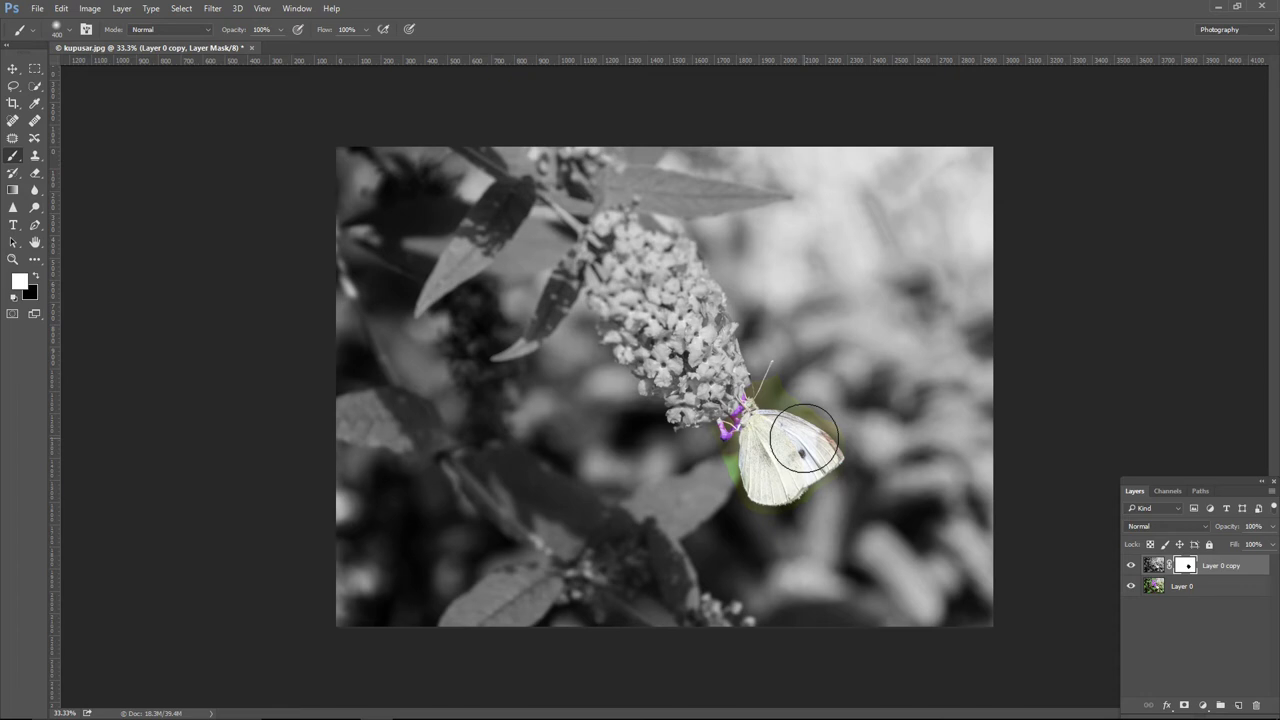
click(19, 282)
text(0000ff)
drag(465, 207, 484, 288)
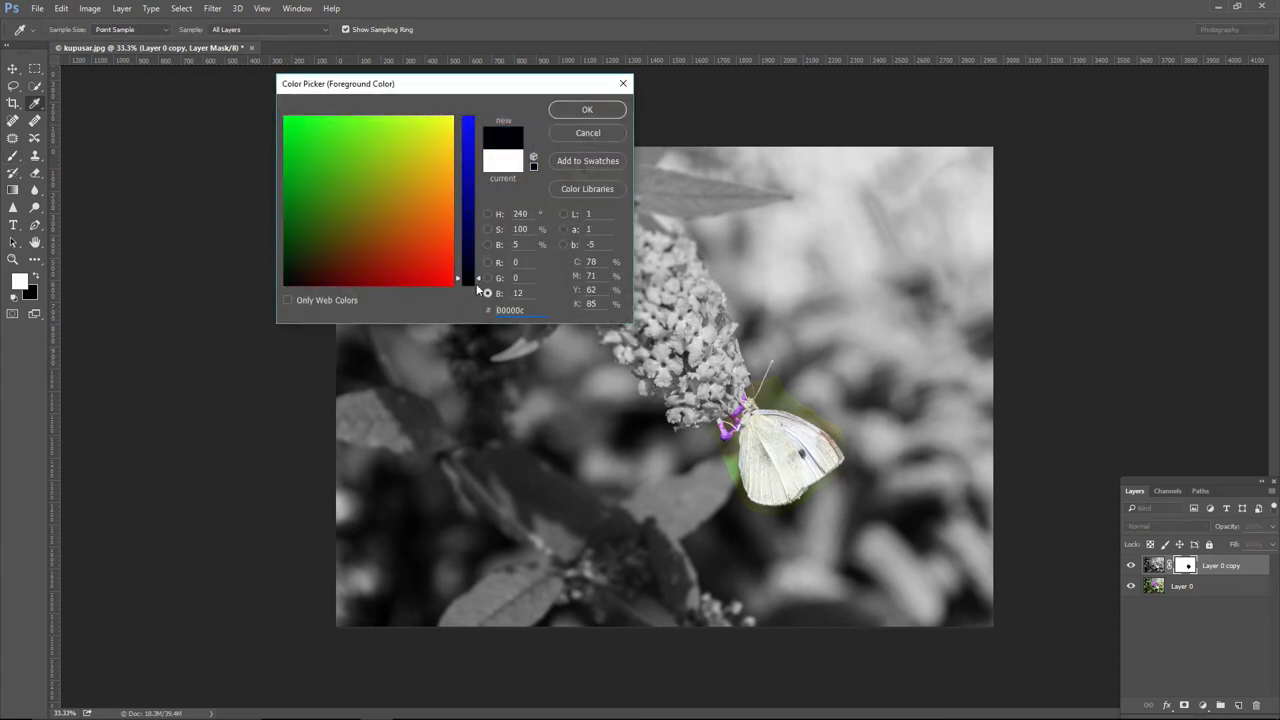
click(587, 109)
Step: Restore colour beside the butterfly and on the leaf, then paint the flower grey with white
mouse_move(800, 443)
mouse_down()
mouse_move(778, 401)
mouse_move(734, 412)
mouse_move(724, 446)
mouse_move(750, 487)
mouse_move(806, 482)
mouse_up()
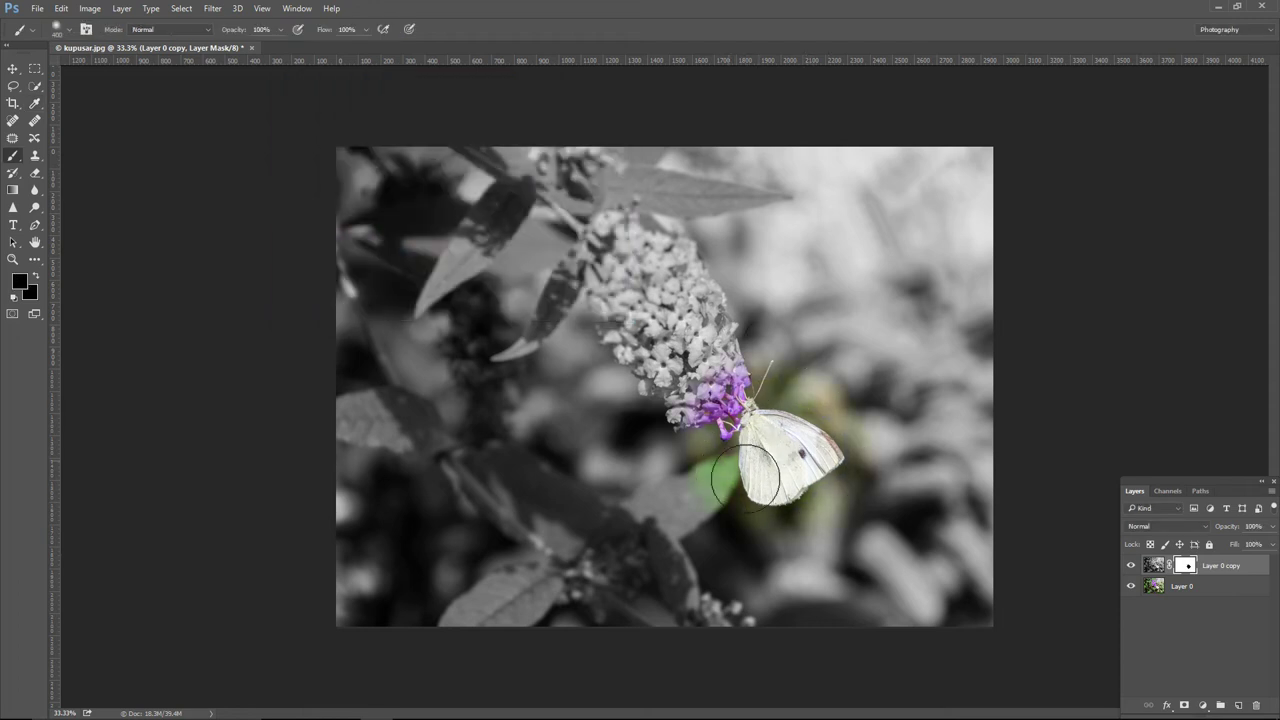
mouse_move(683, 500)
mouse_down()
mouse_move(686, 486)
mouse_move(715, 495)
mouse_up()
click(14, 298)
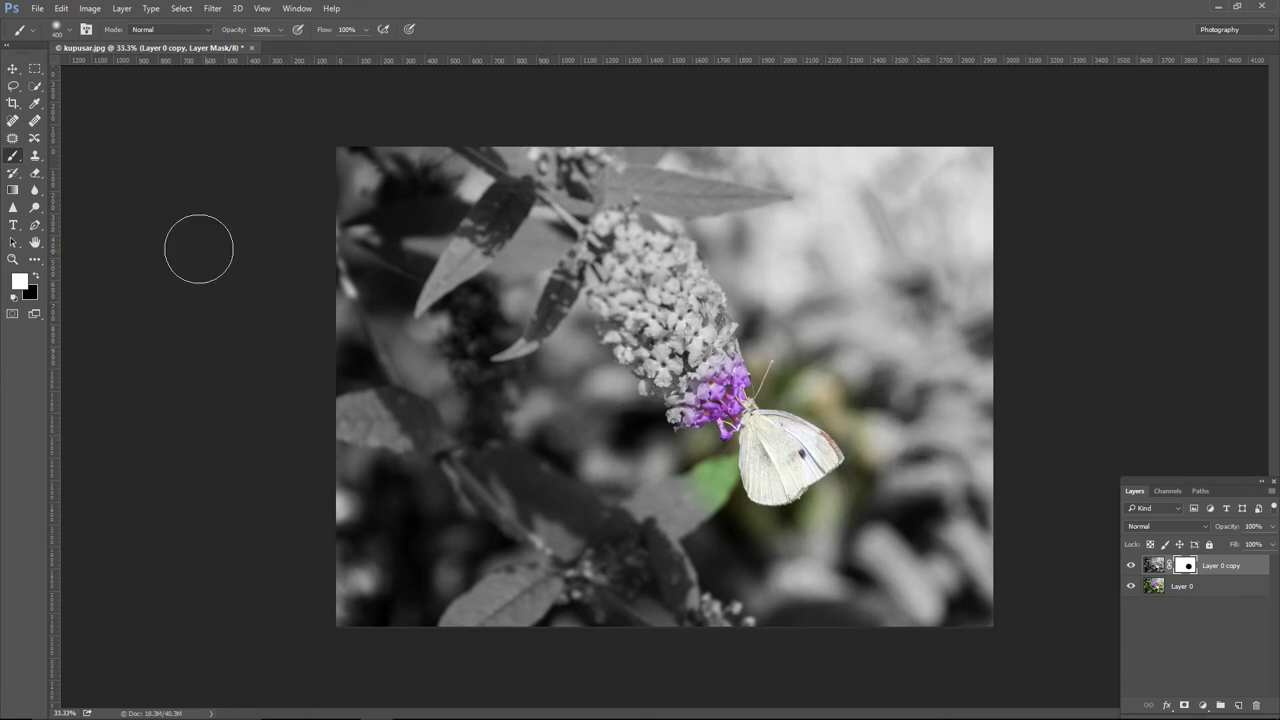
mouse_move(764, 353)
mouse_down()
mouse_move(840, 399)
mouse_move(795, 392)
mouse_move(689, 455)
mouse_move(806, 418)
mouse_move(734, 460)
mouse_move(829, 475)
mouse_move(800, 532)
mouse_move(870, 525)
mouse_move(712, 517)
mouse_move(940, 512)
mouse_up()
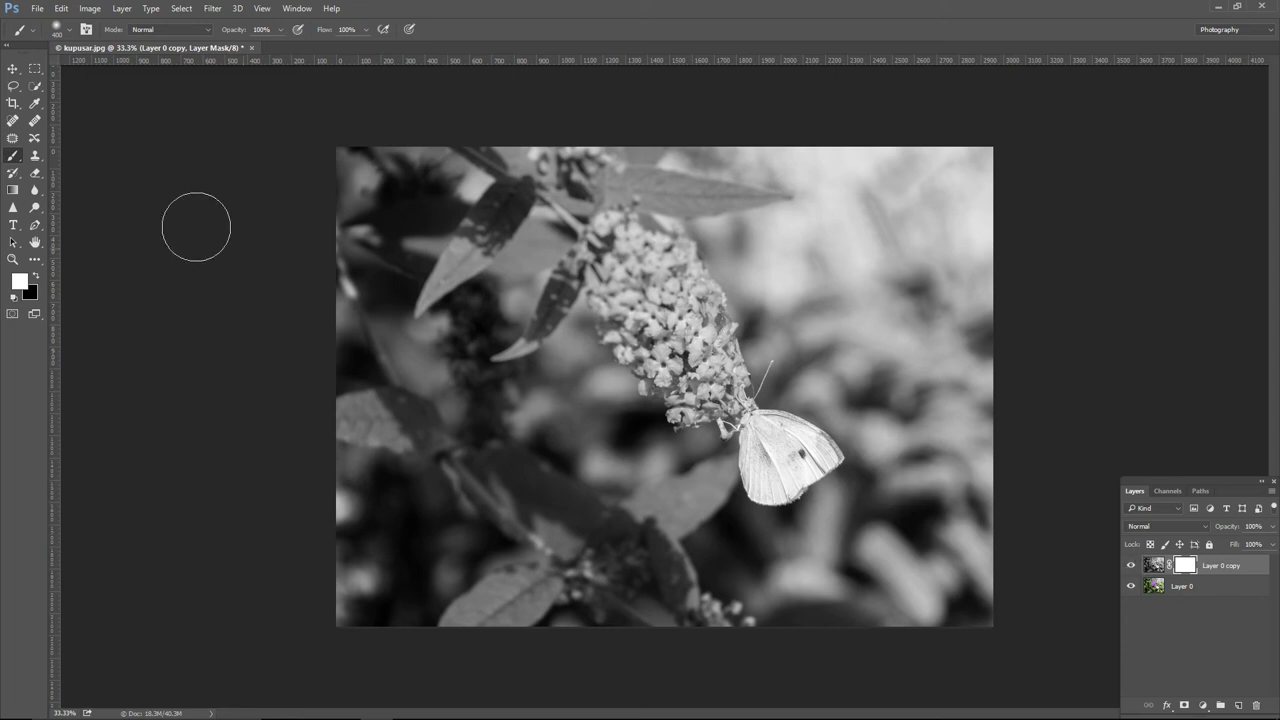
Step: Reveal colour around the flower with one click of an enlarged black brush, then drag the mask to the trash
click(36, 278)
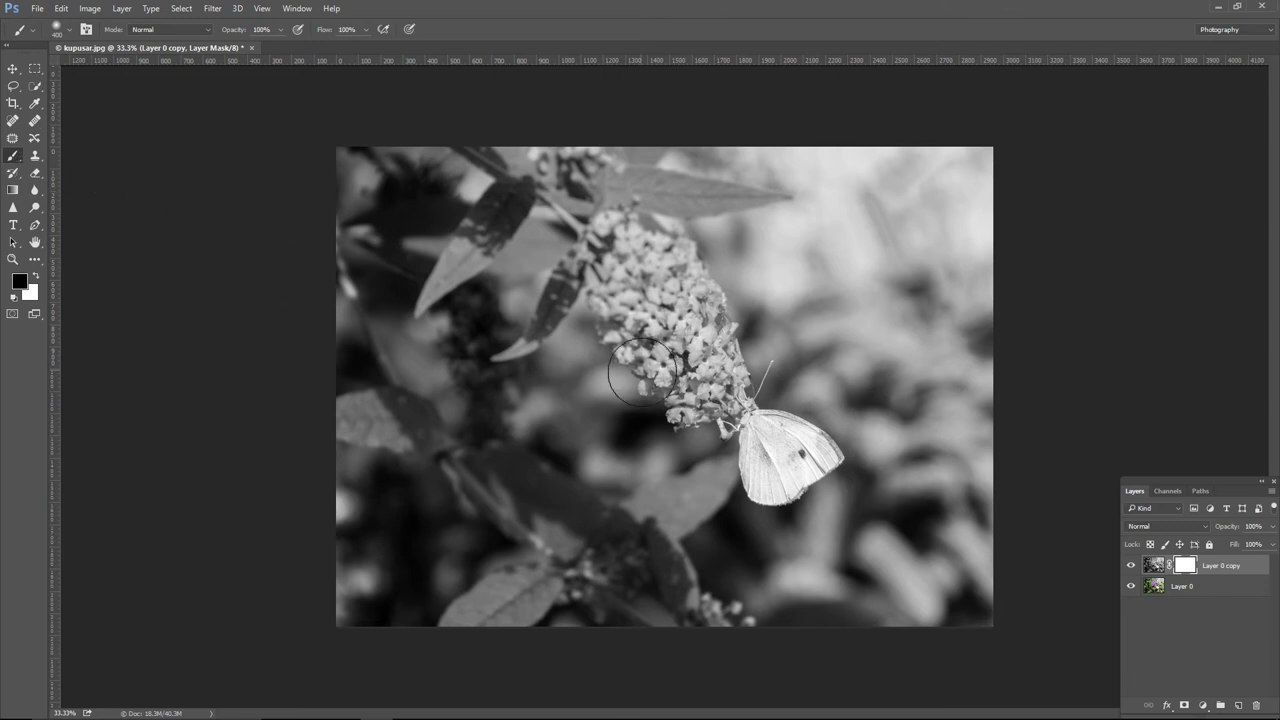
key(bracketright)
key(bracketright)
key(bracketright)
key(bracketright)
key(bracketright)
key(bracketright)
key(bracketright)
key(bracketright)
key(bracketright)
key(bracketright)
key(bracketright)
key(bracketright)
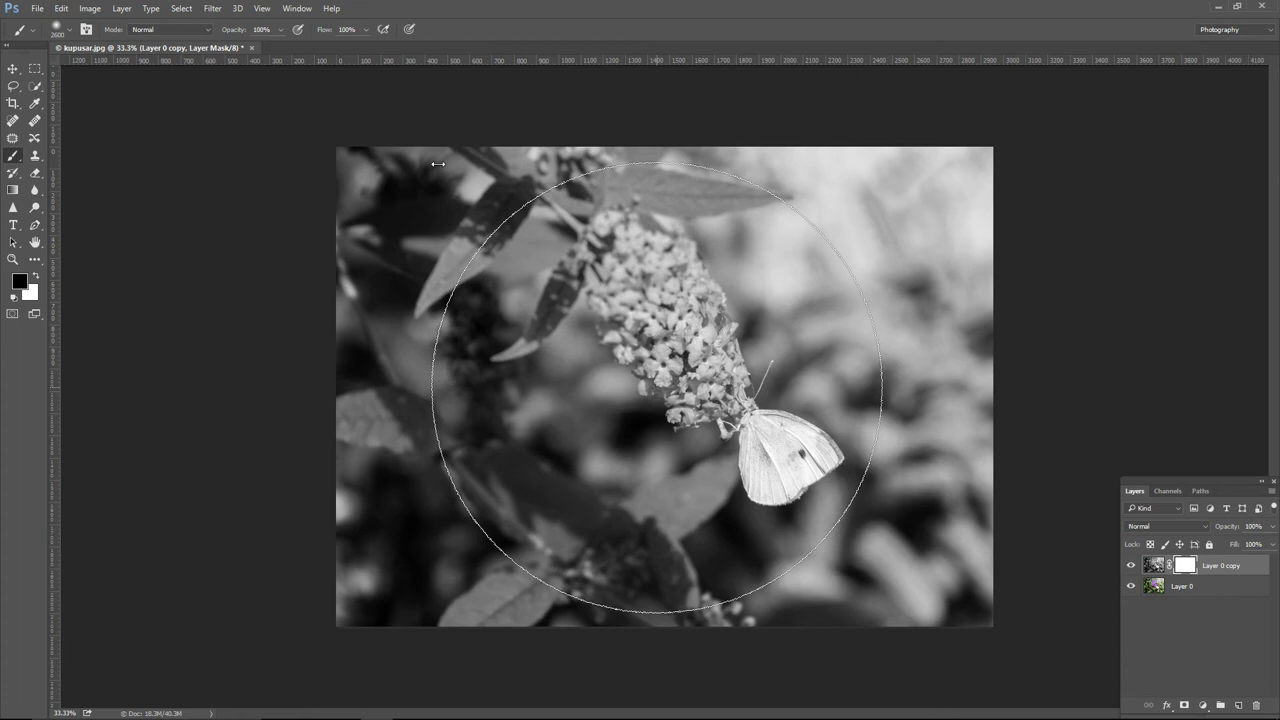
click(657, 387)
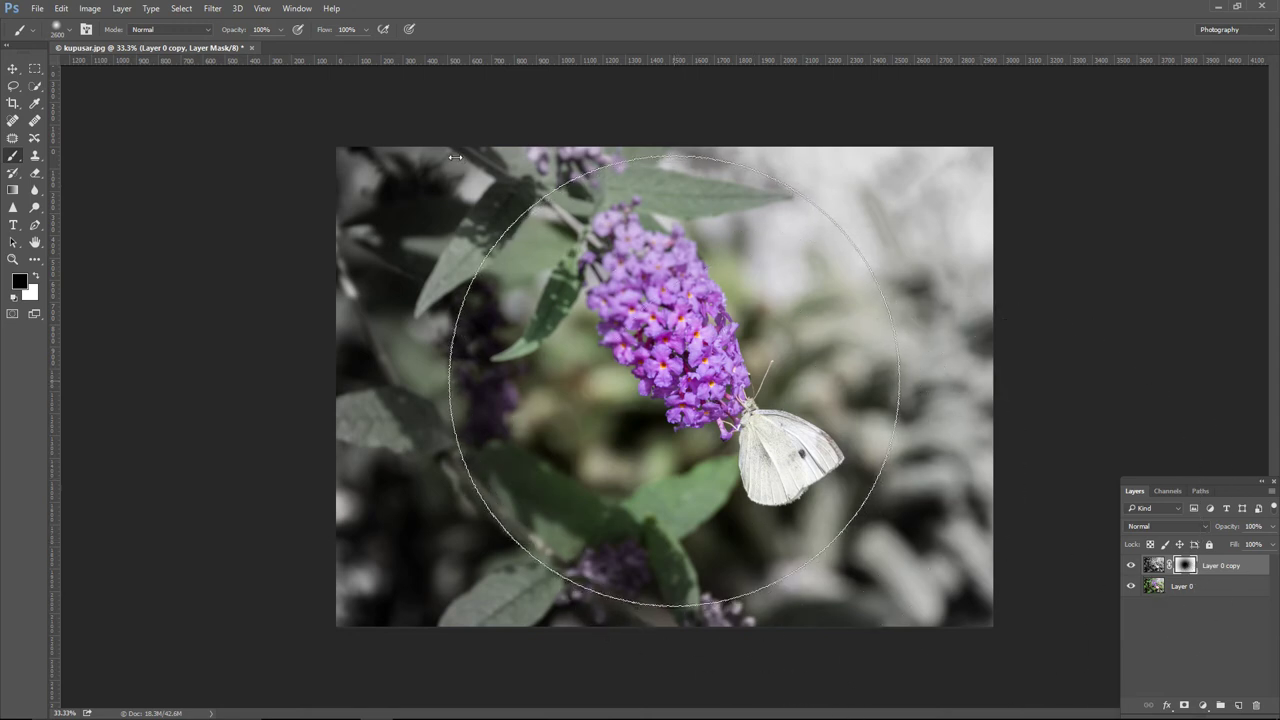
key(bracketleft)
key(bracketleft)
key(bracketleft)
key(bracketleft)
key(bracketleft)
key(bracketleft)
key(bracketleft)
key(bracketleft)
key(bracketleft)
key(bracketleft)
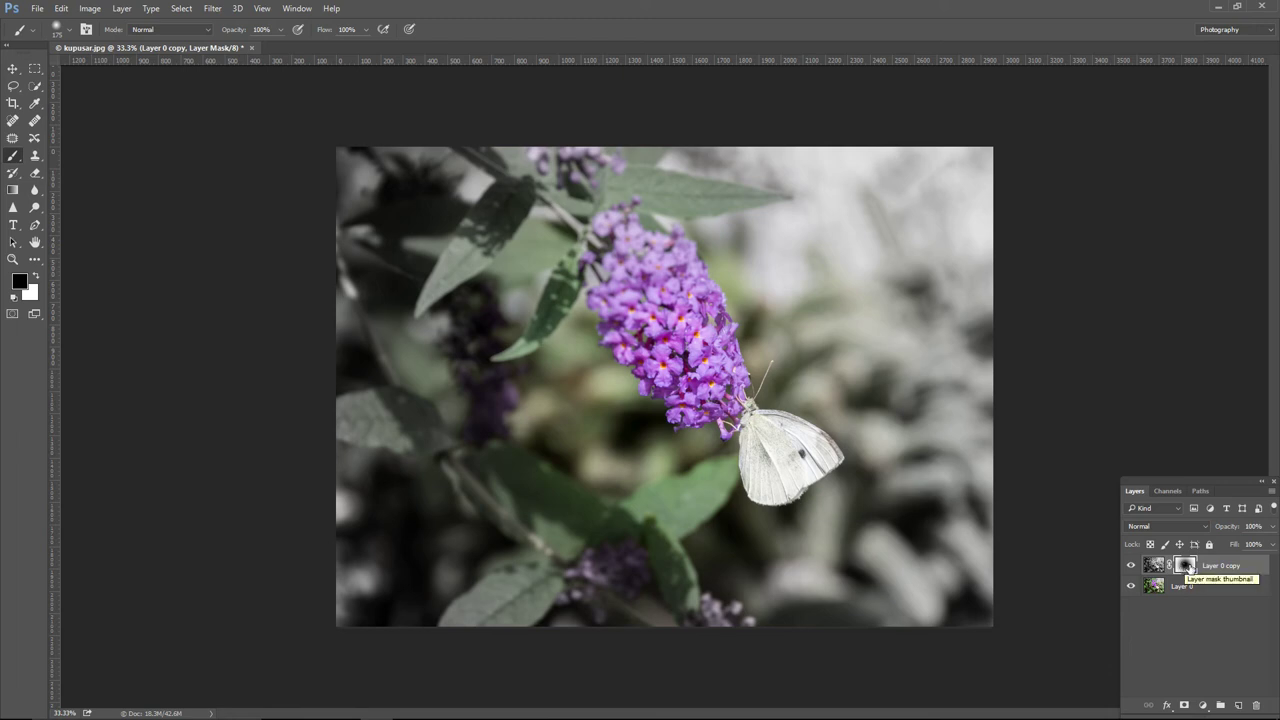
drag(1186, 566, 1256, 705)
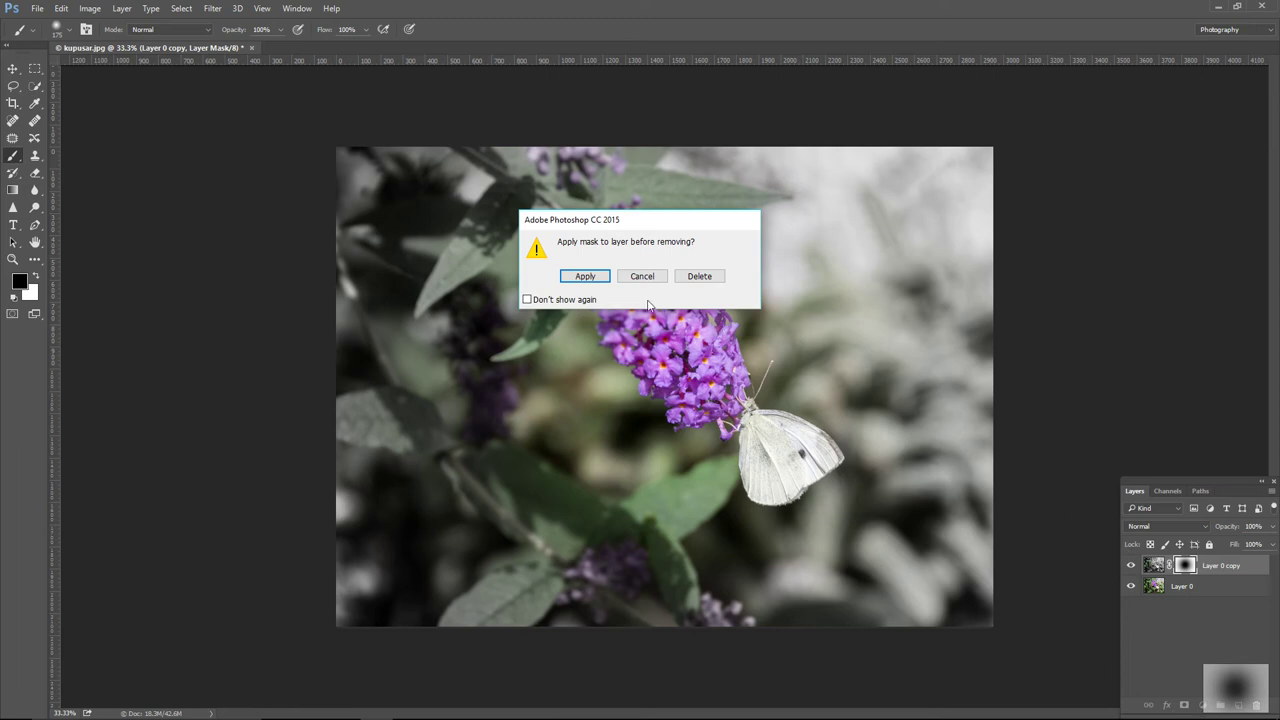
Step: Apply the layer mask permanently to Layer 0 copy
click(586, 277)
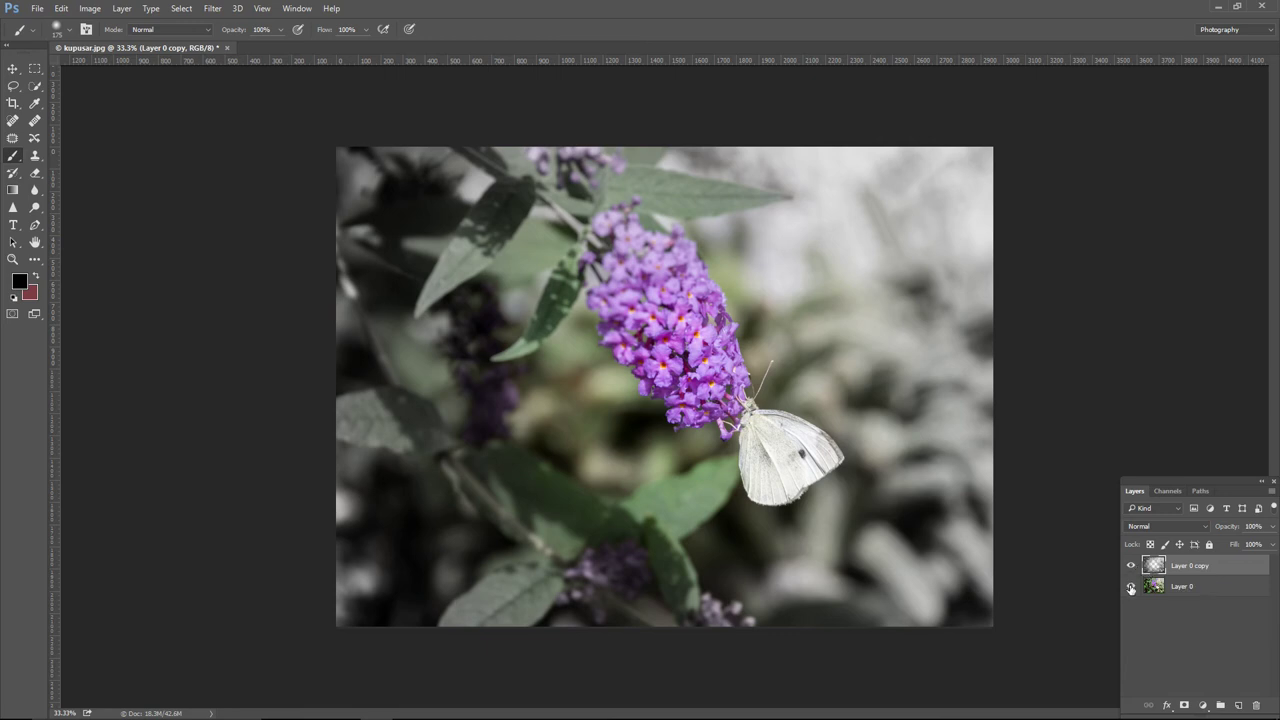
Step: Check the copy by hiding and showing Layer 0, undo Apply Layer Mask, and drag the mask to the trash
click(1131, 587)
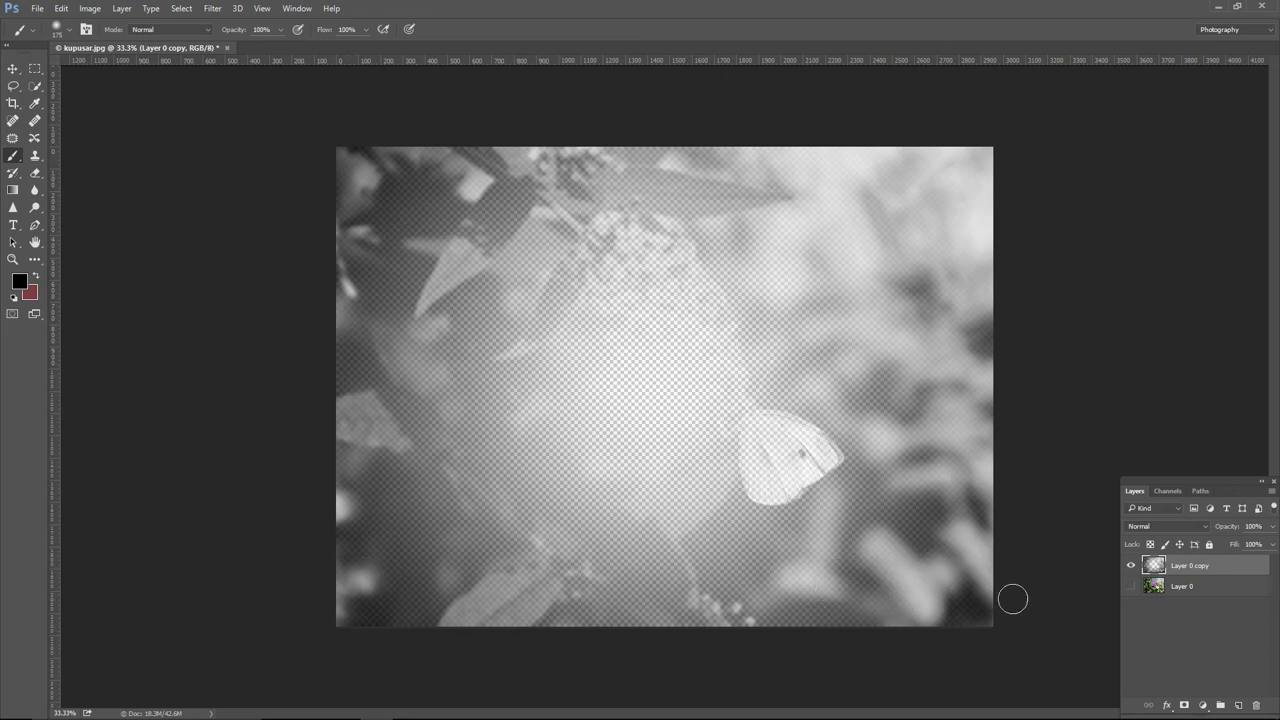
click(1132, 587)
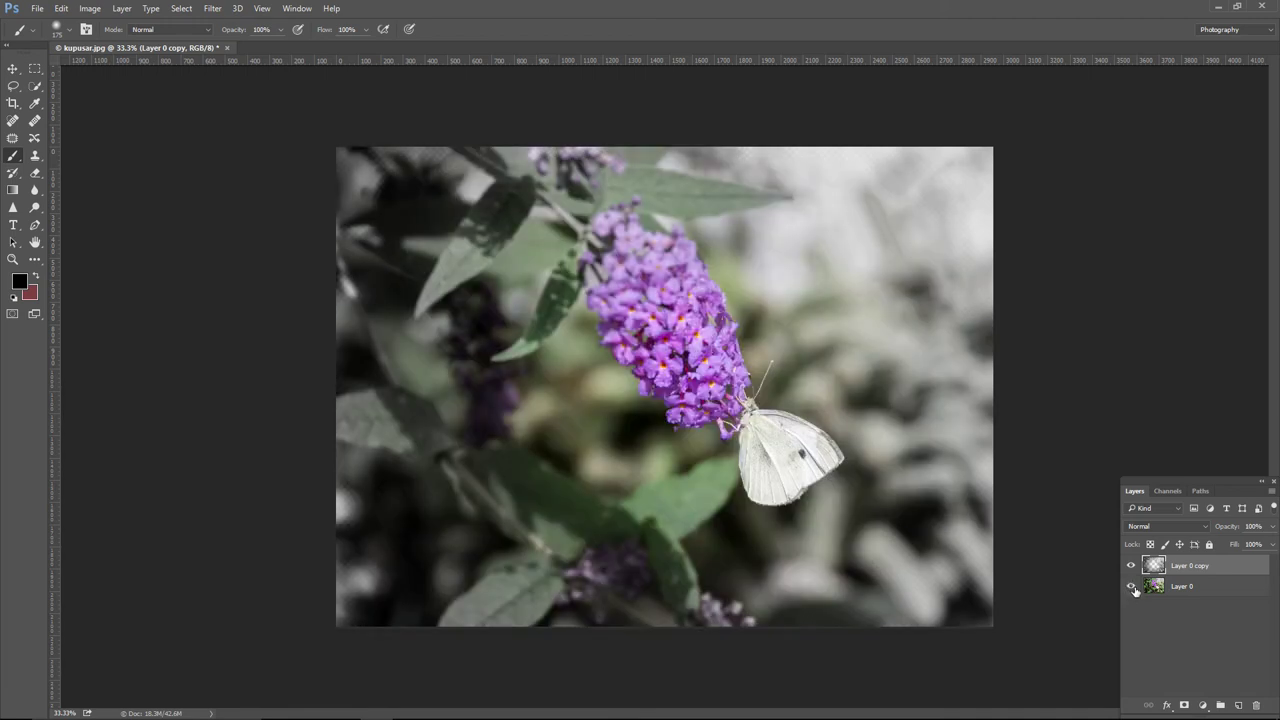
click(61, 8)
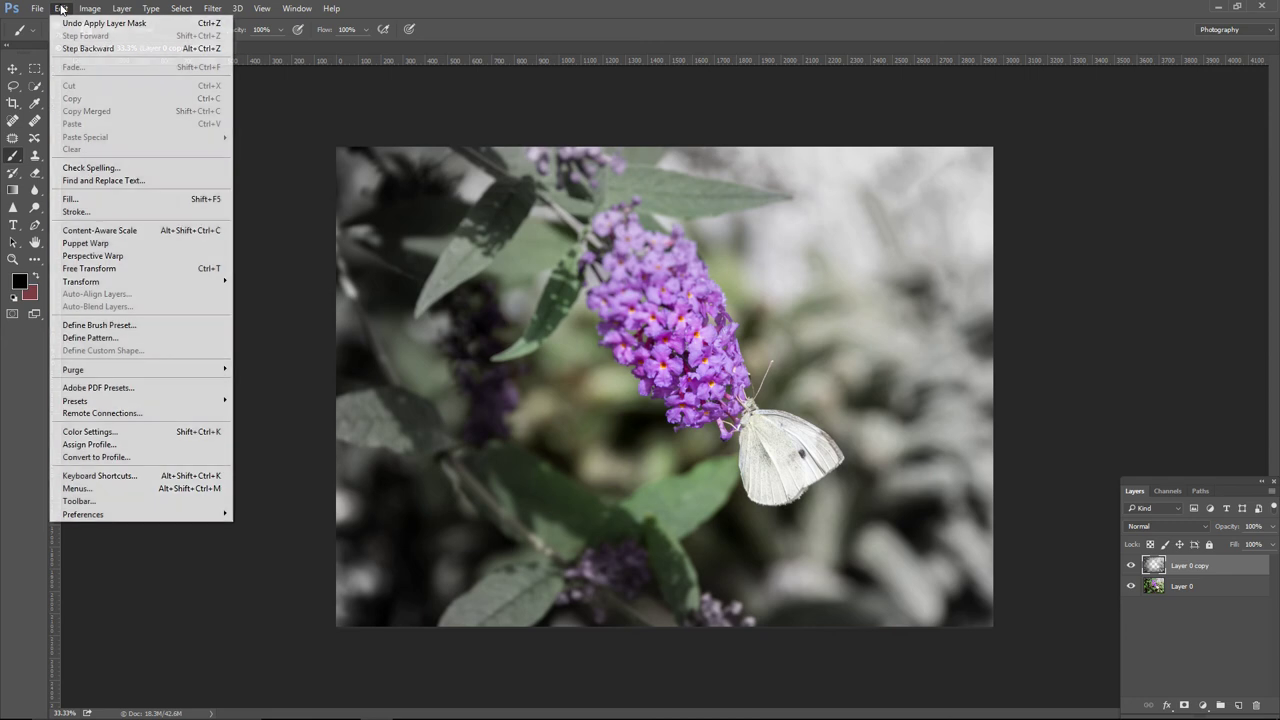
click(66, 22)
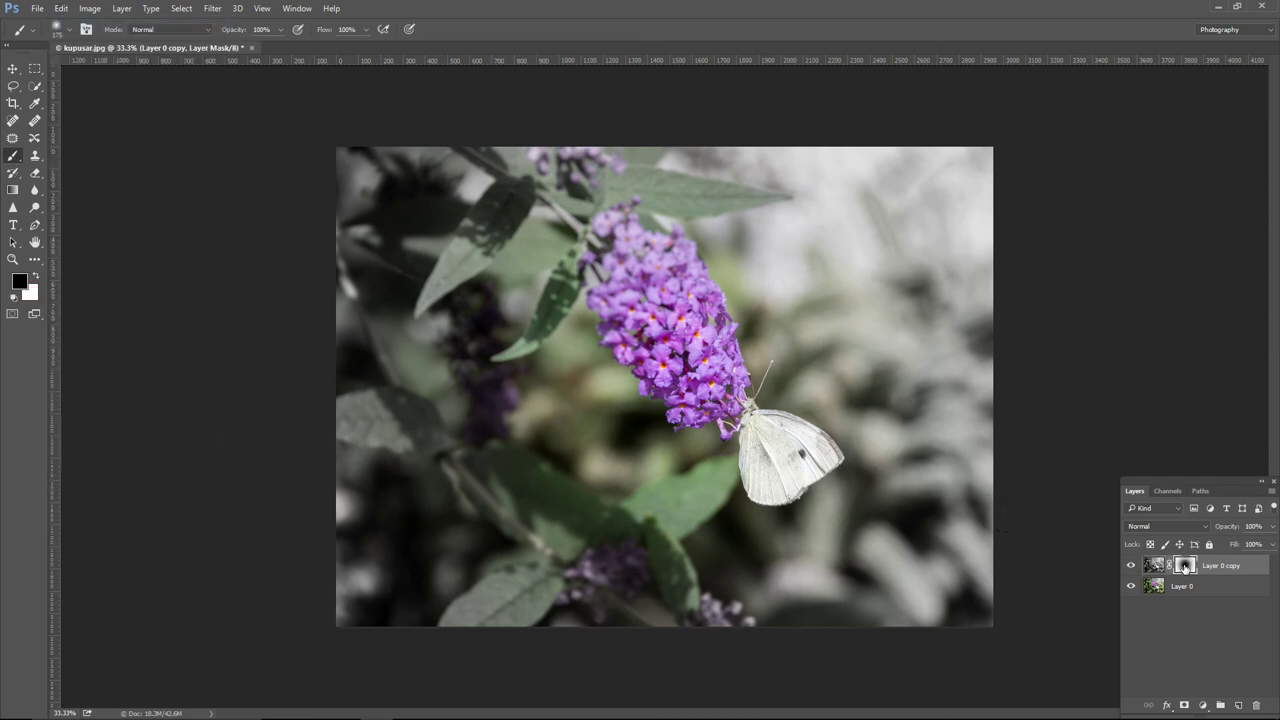
drag(1185, 566, 1251, 706)
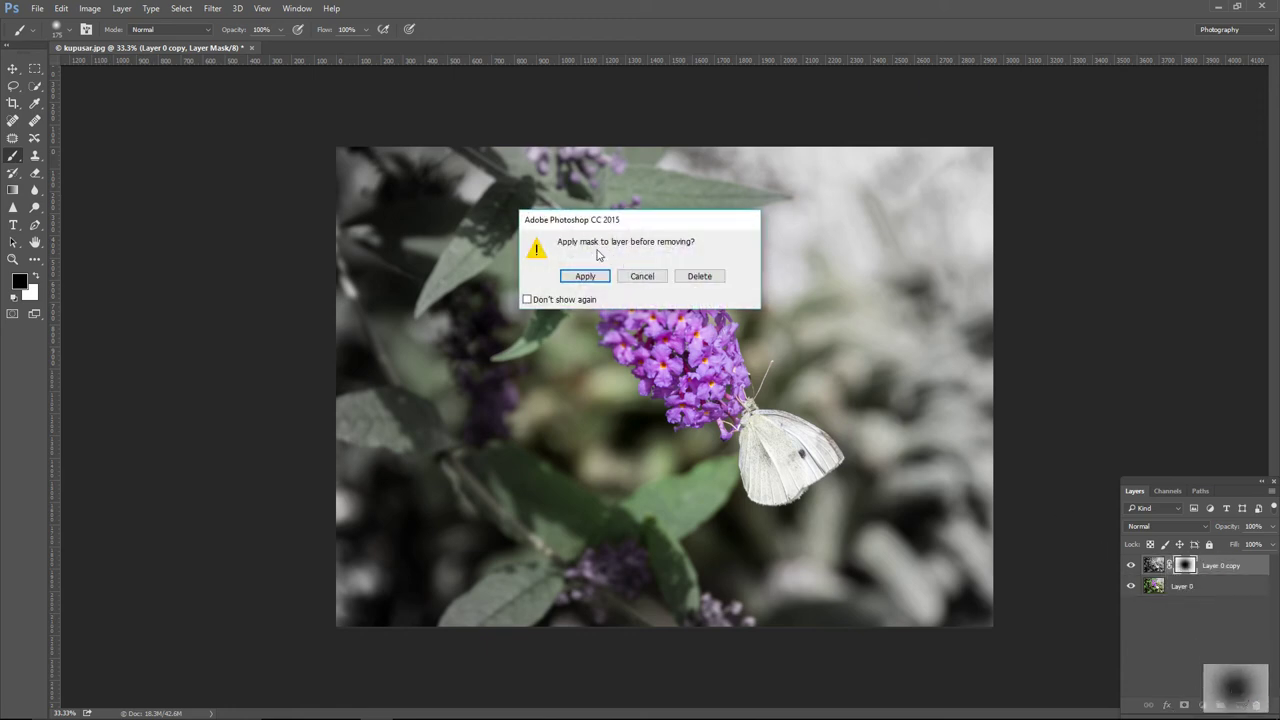
Step: Choose Delete in the prompt so the mask is removed without applying it
click(699, 276)
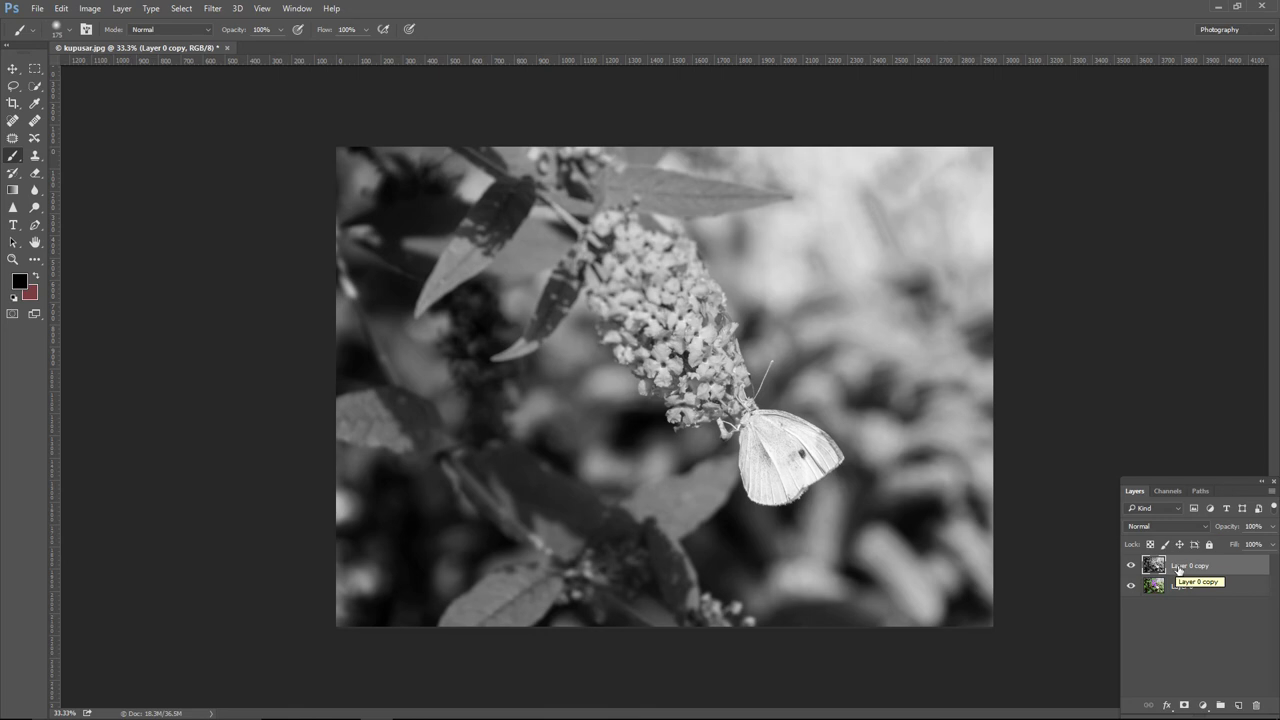
Step: Delete the desaturated Layer 0 copy and begin duplicating Layer 0
click(1189, 526)
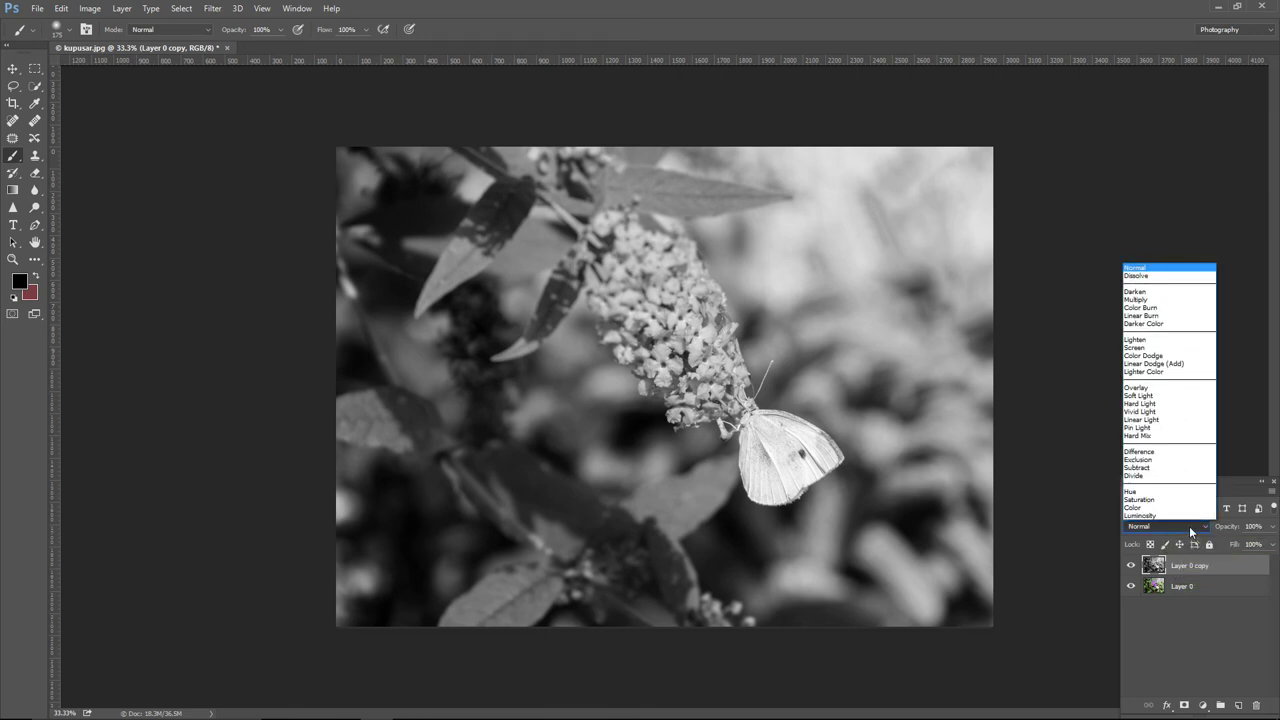
click(1194, 671)
click(1203, 705)
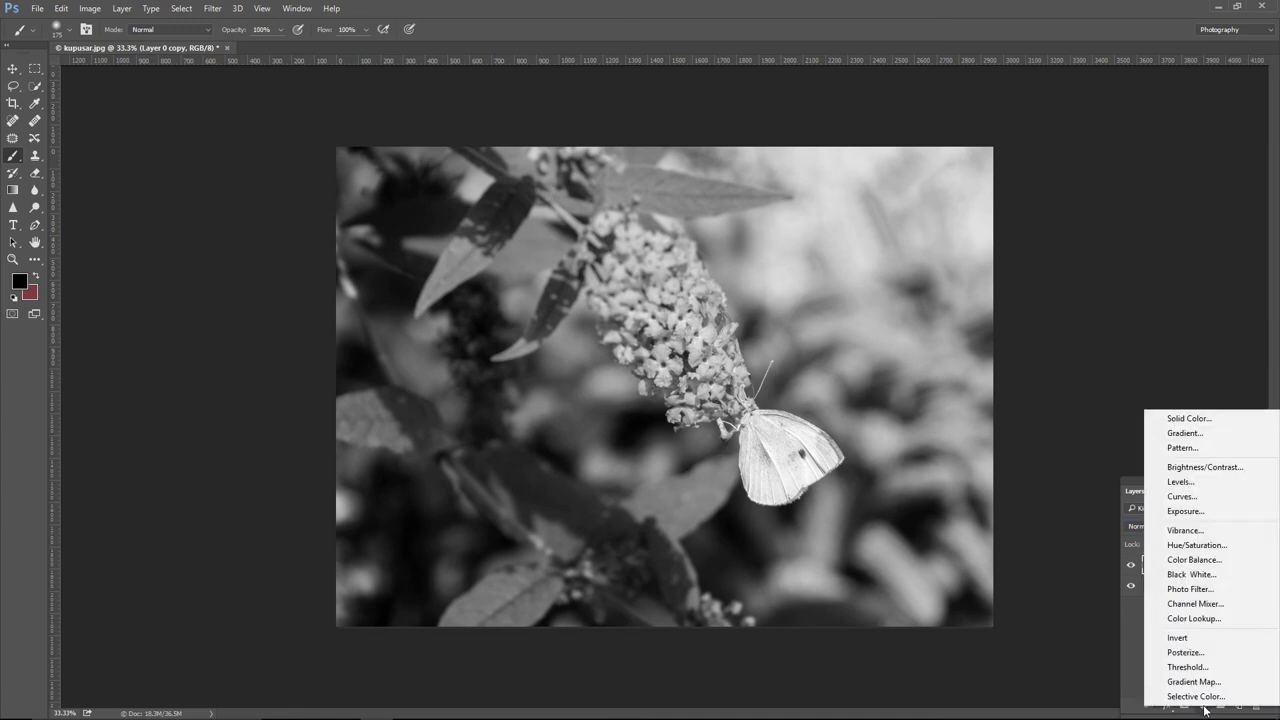
click(1131, 664)
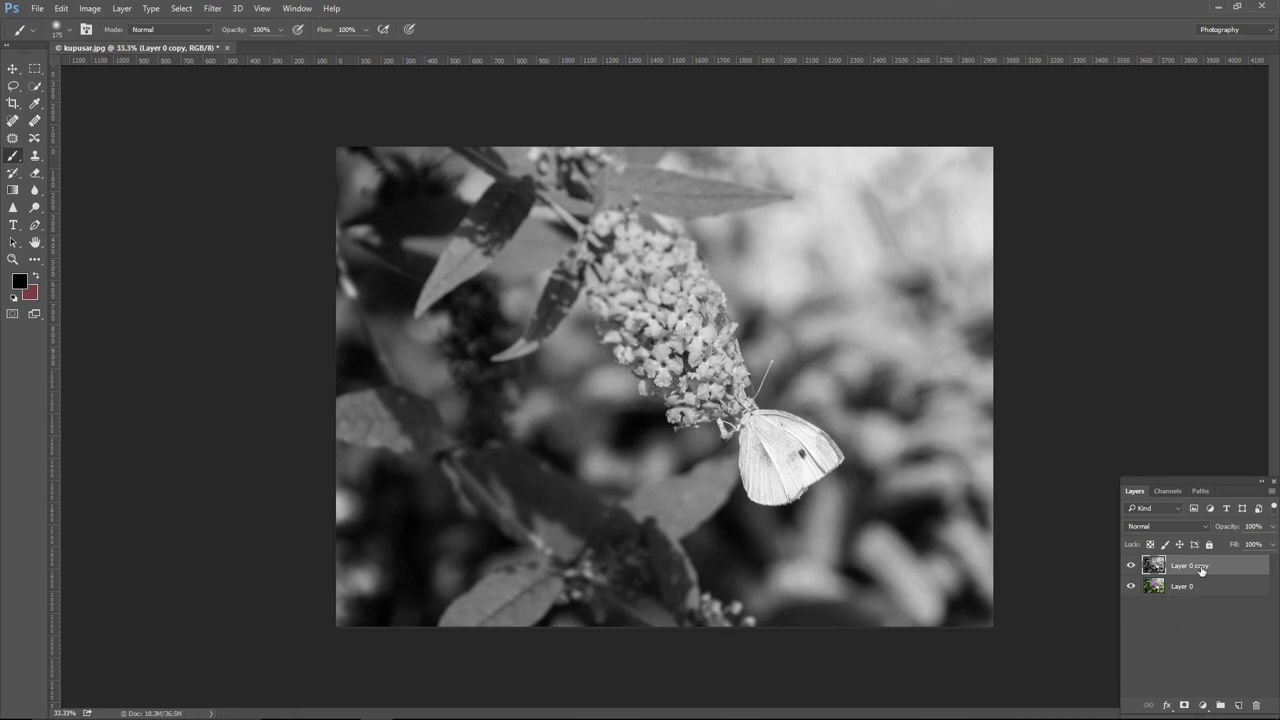
drag(1202, 569, 1256, 705)
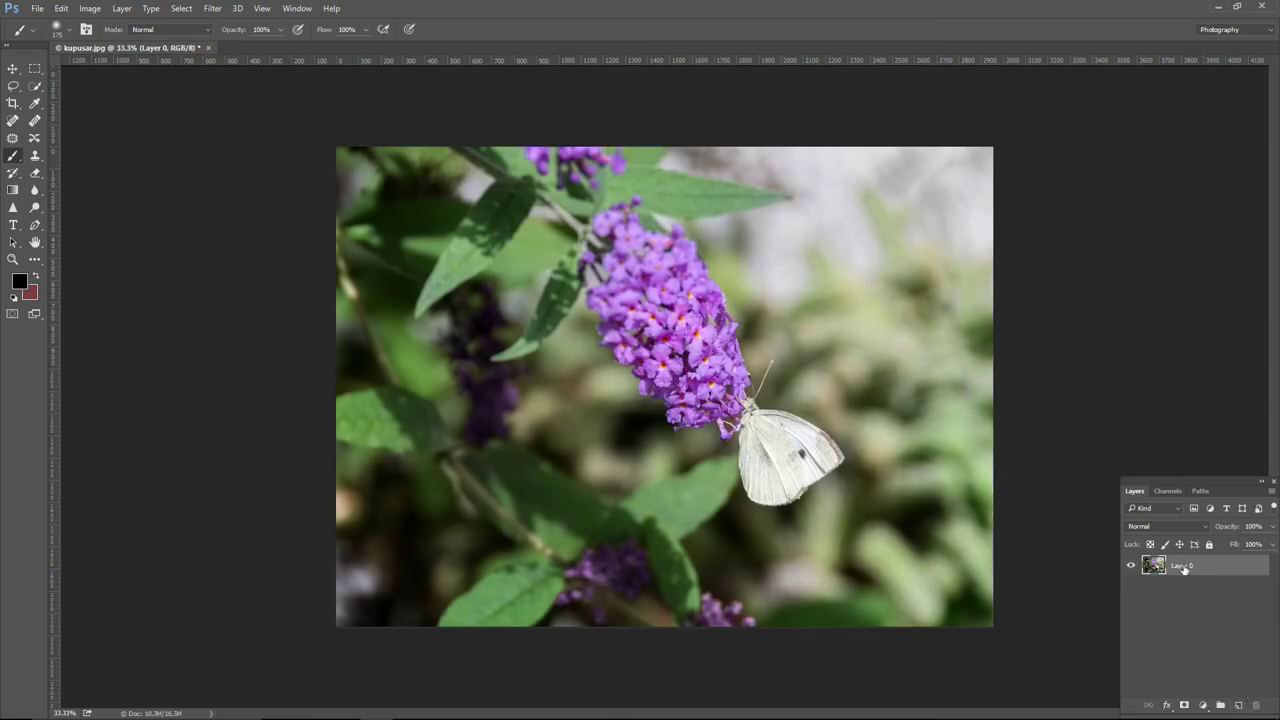
drag(1183, 569, 1241, 706)
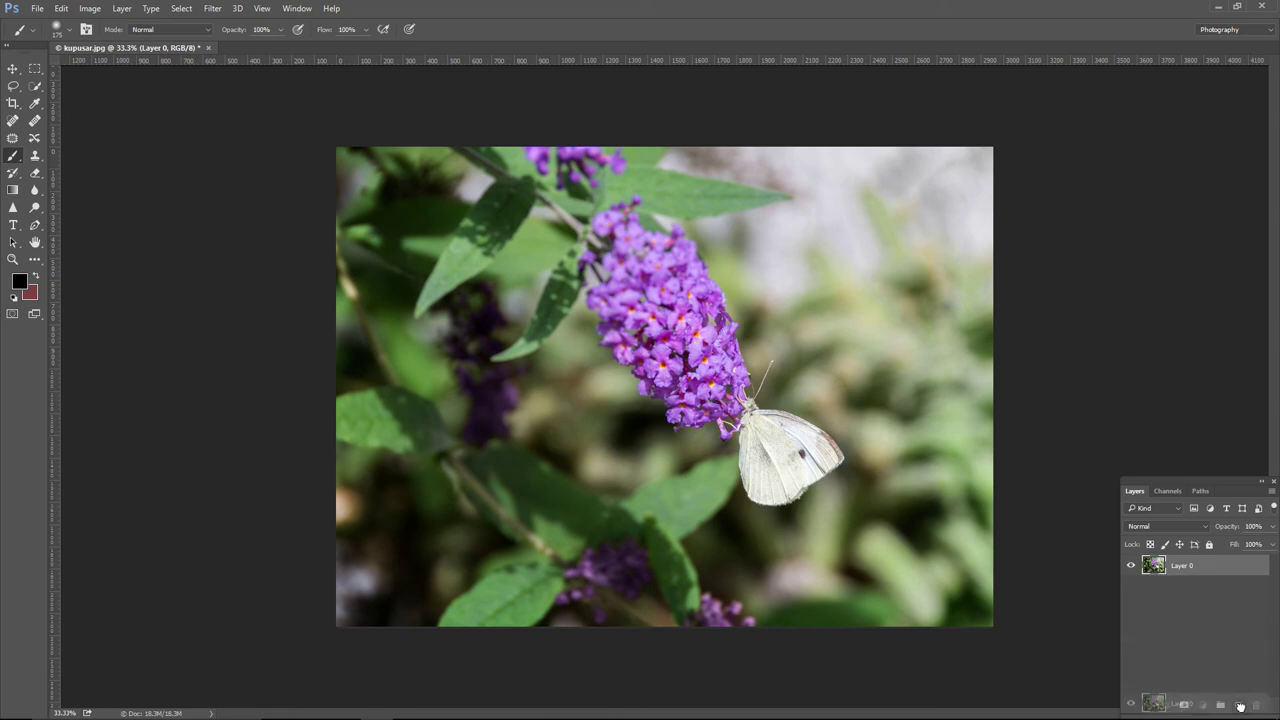
Step: Duplicate Layer 0 and rename the copy 'Layer 1'
drag(1241, 706, 1241, 708)
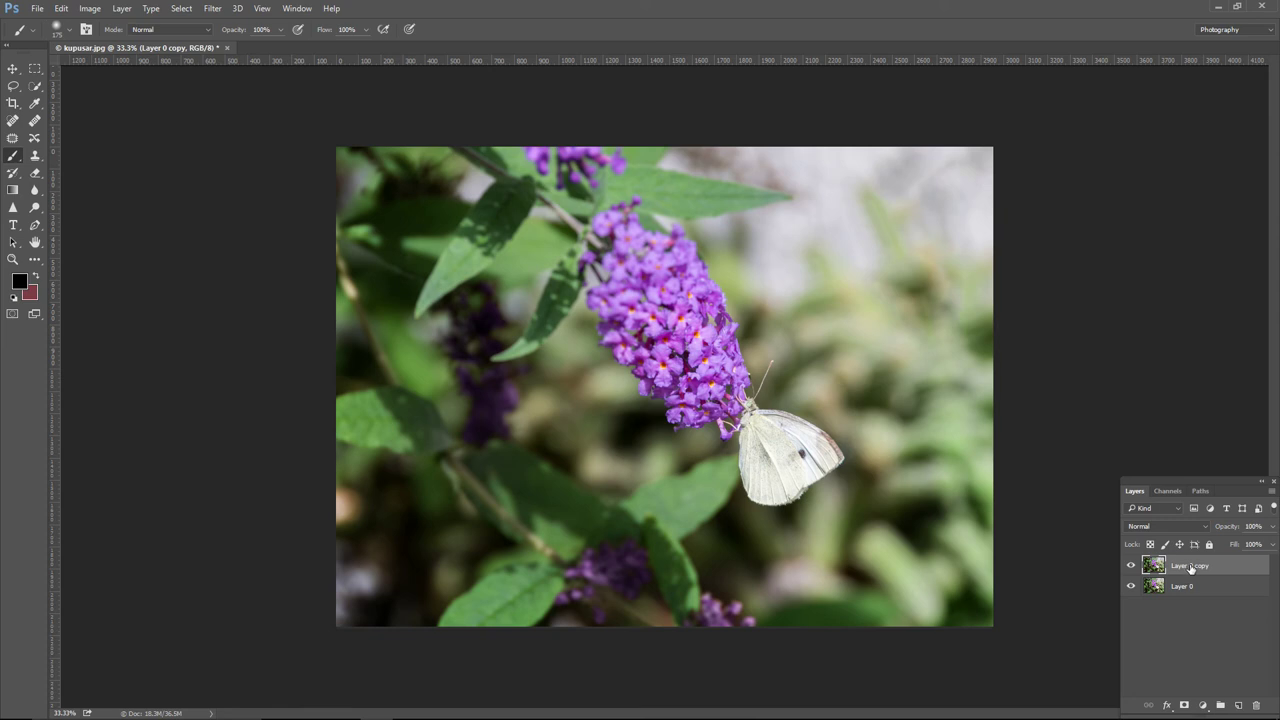
double_click(1190, 566)
text(Layer 1)
key(Return)
click(90, 9)
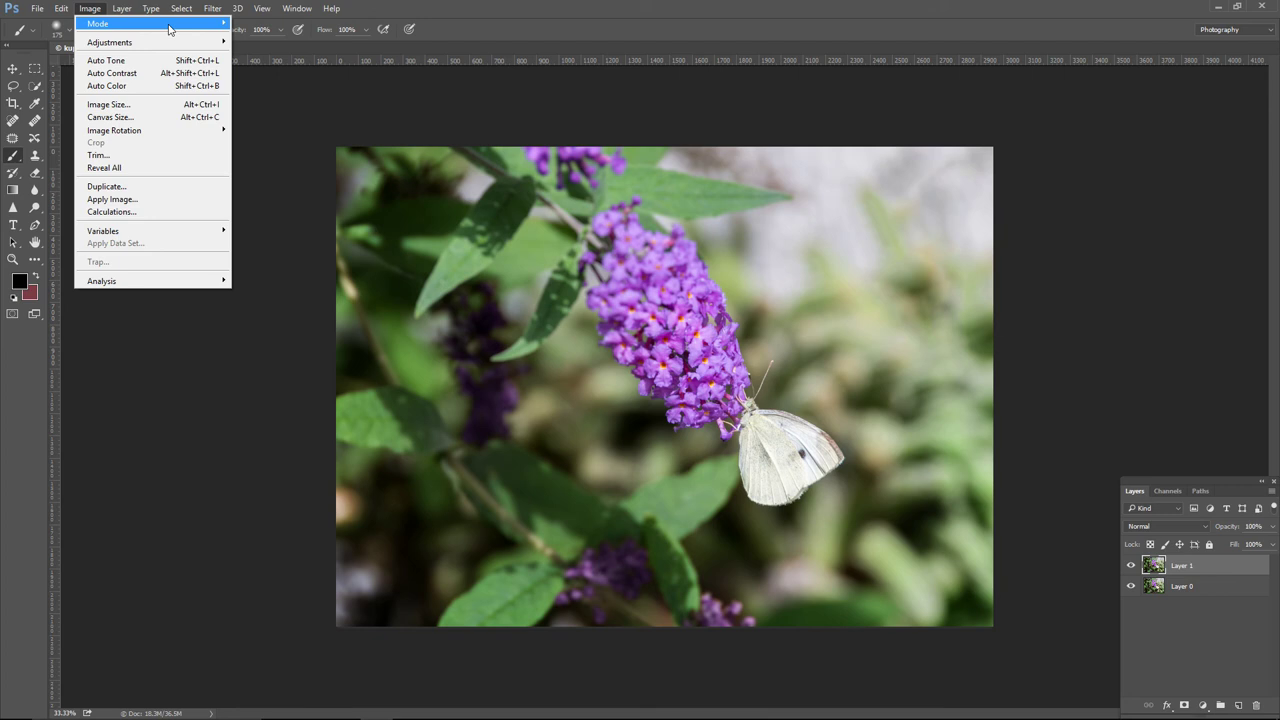
mouse_move(176, 42)
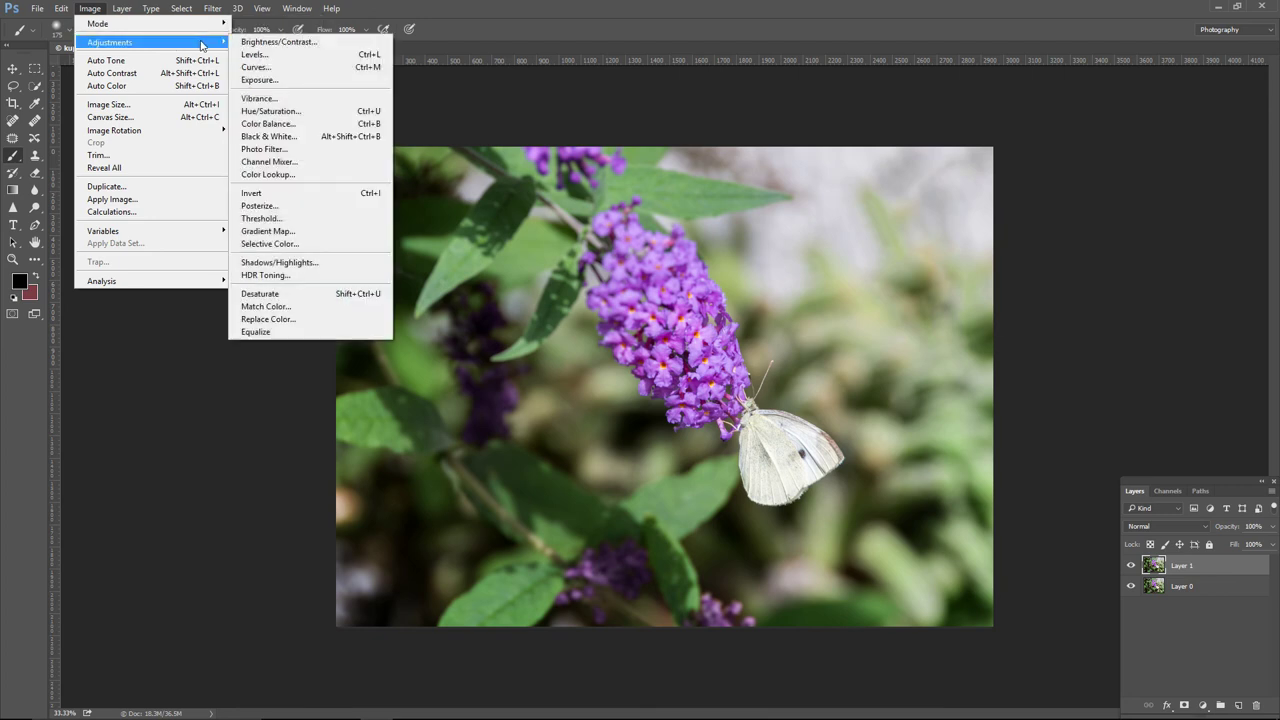
click(277, 42)
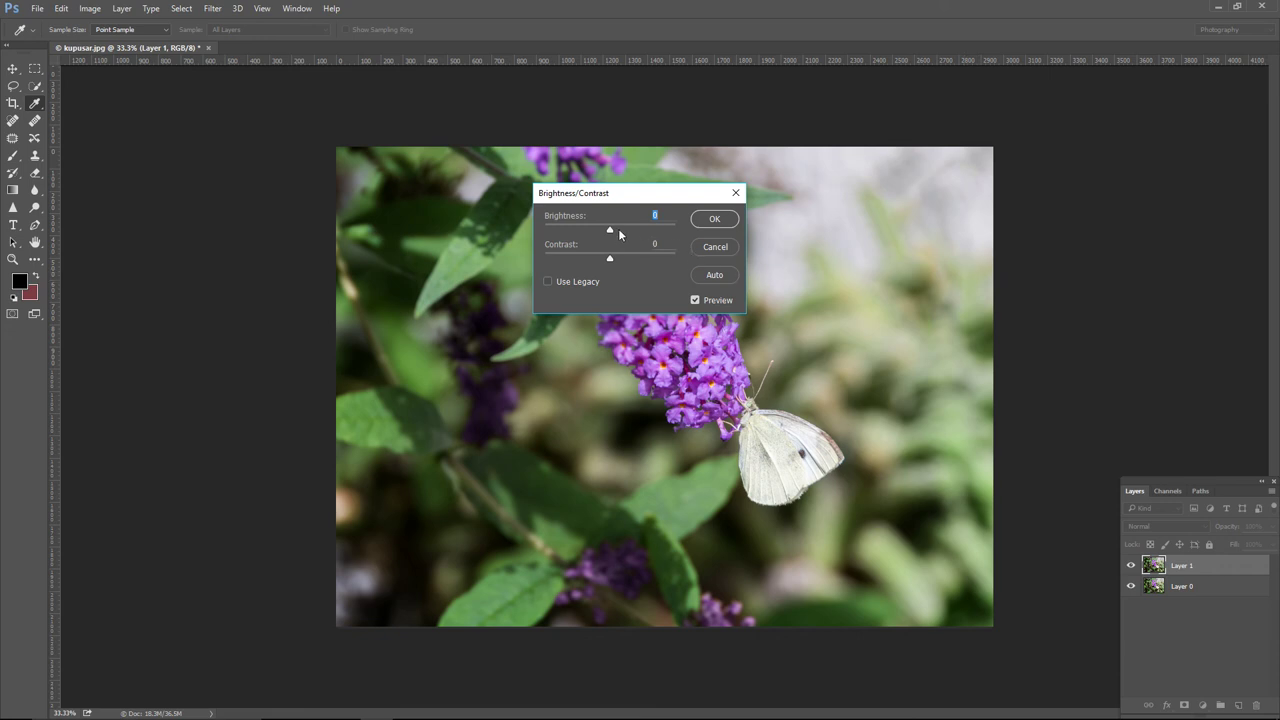
drag(611, 230, 561, 227)
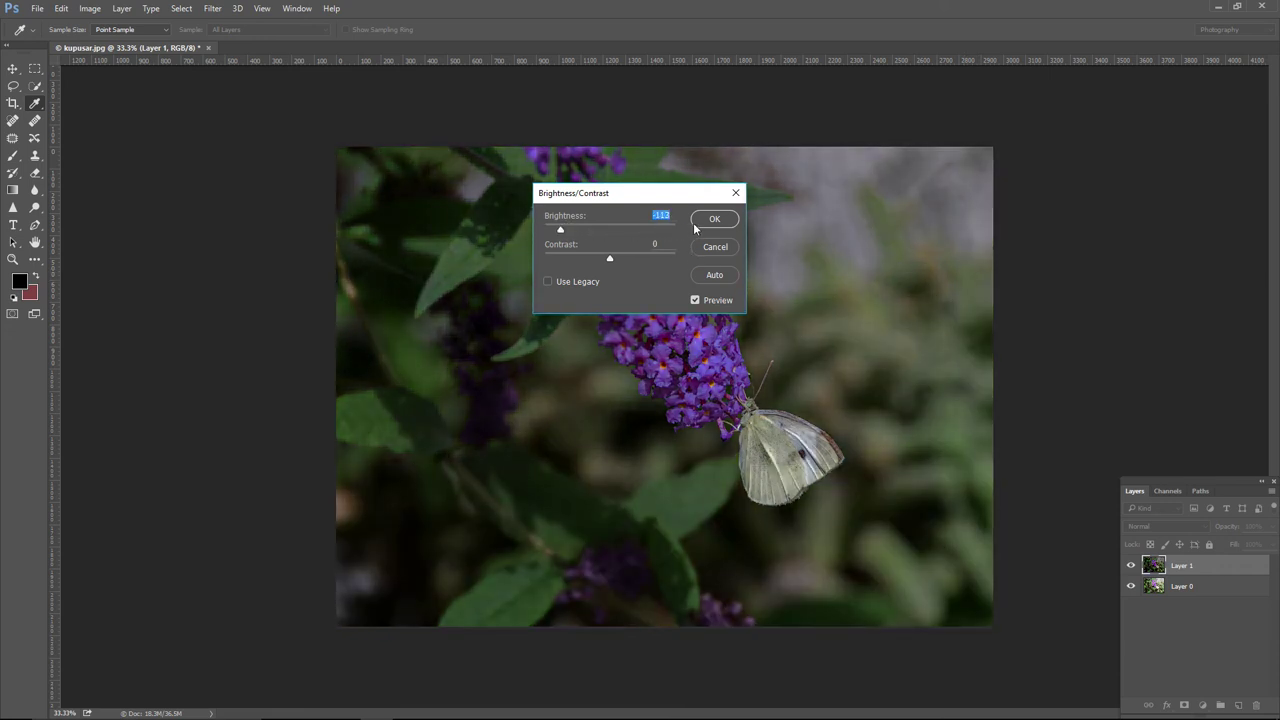
click(714, 219)
key(b)
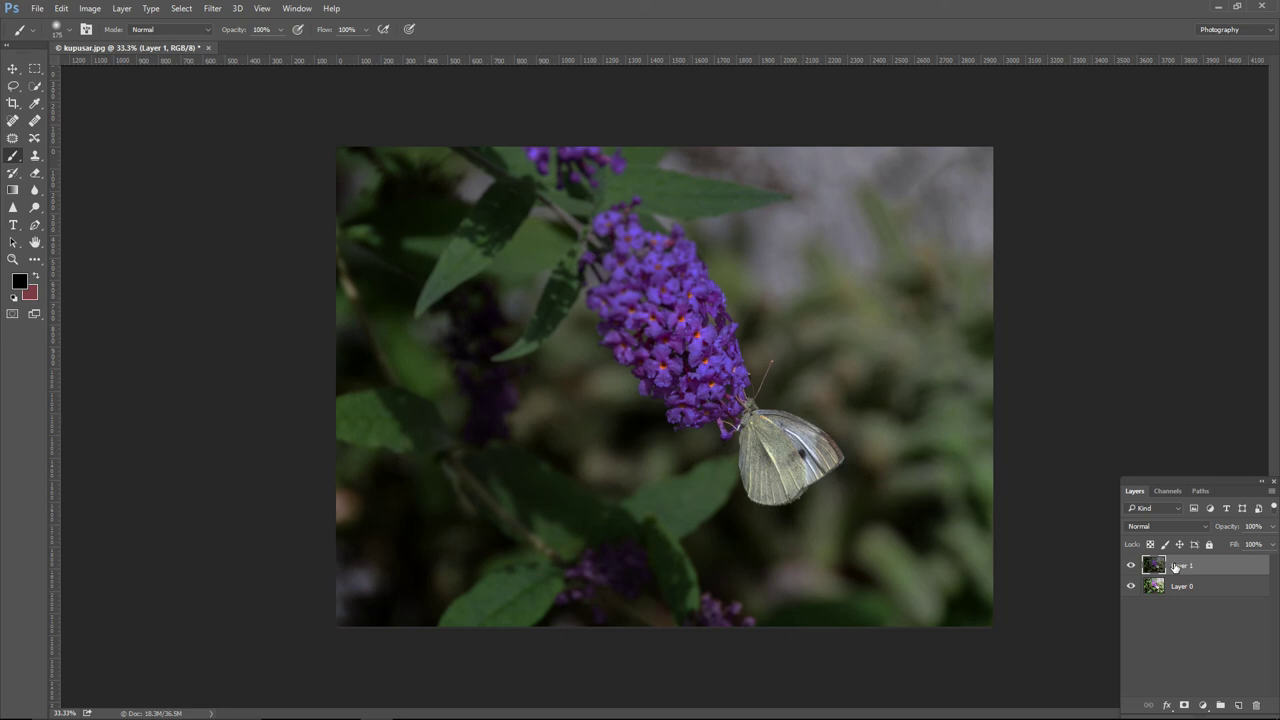
click(1184, 706)
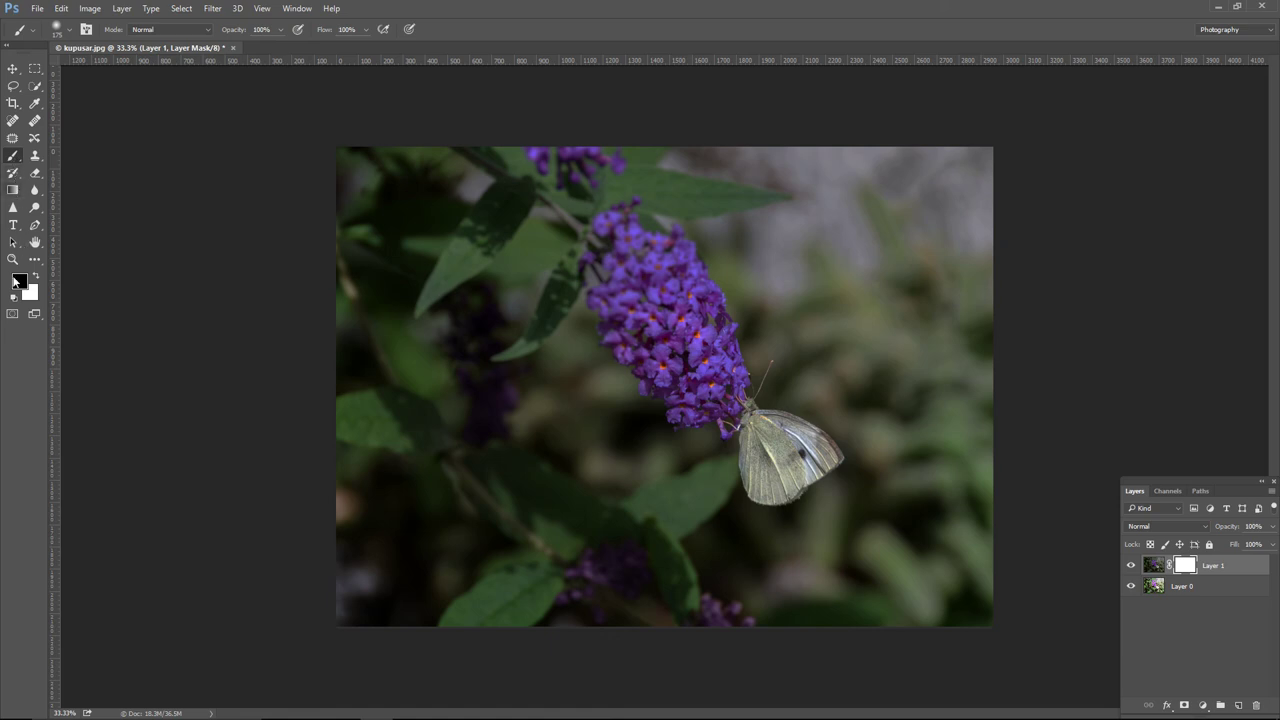
Step: Enlarge the brush, make it 0% hardness, and paint one black spot over the flower in Layer 1's mask
key(bracketright)
key(bracketright)
key(bracketright)
key(bracketright)
key(bracketright)
key(bracketright)
key(bracketright)
key(bracketright)
key(bracketright)
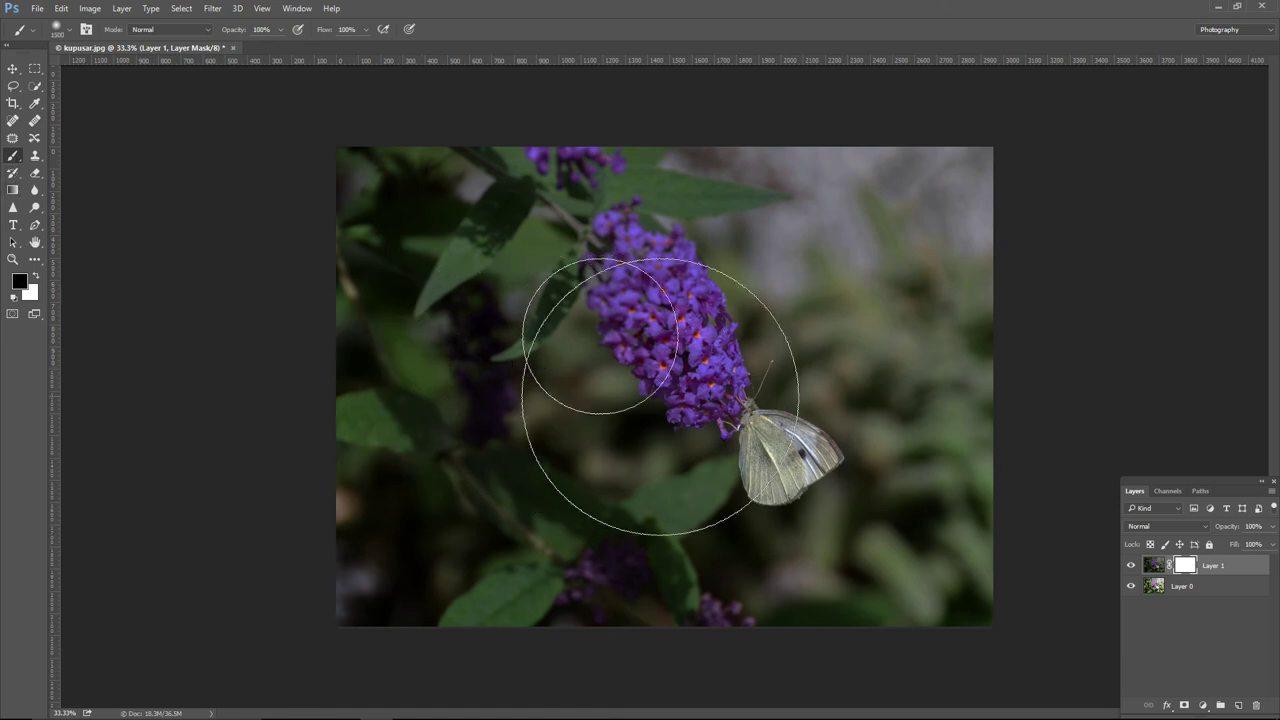
key(bracketright)
key(bracketright)
key(bracketright)
key(bracketright)
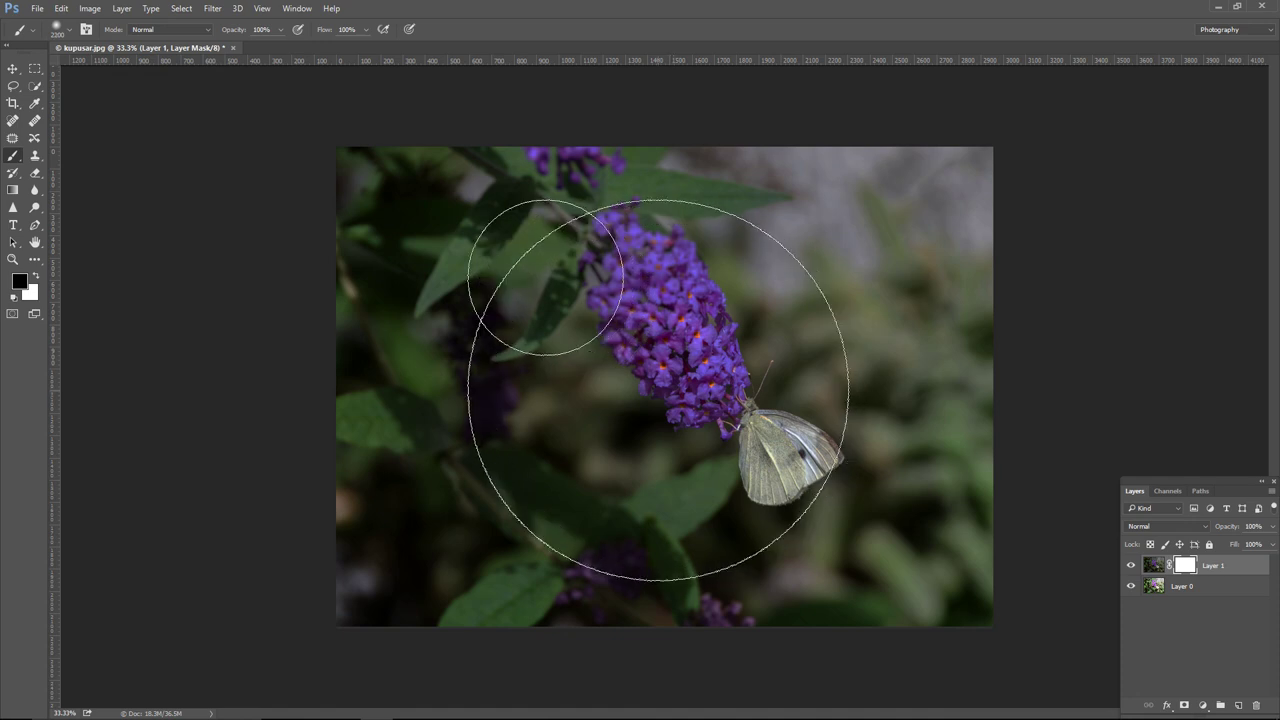
click(70, 32)
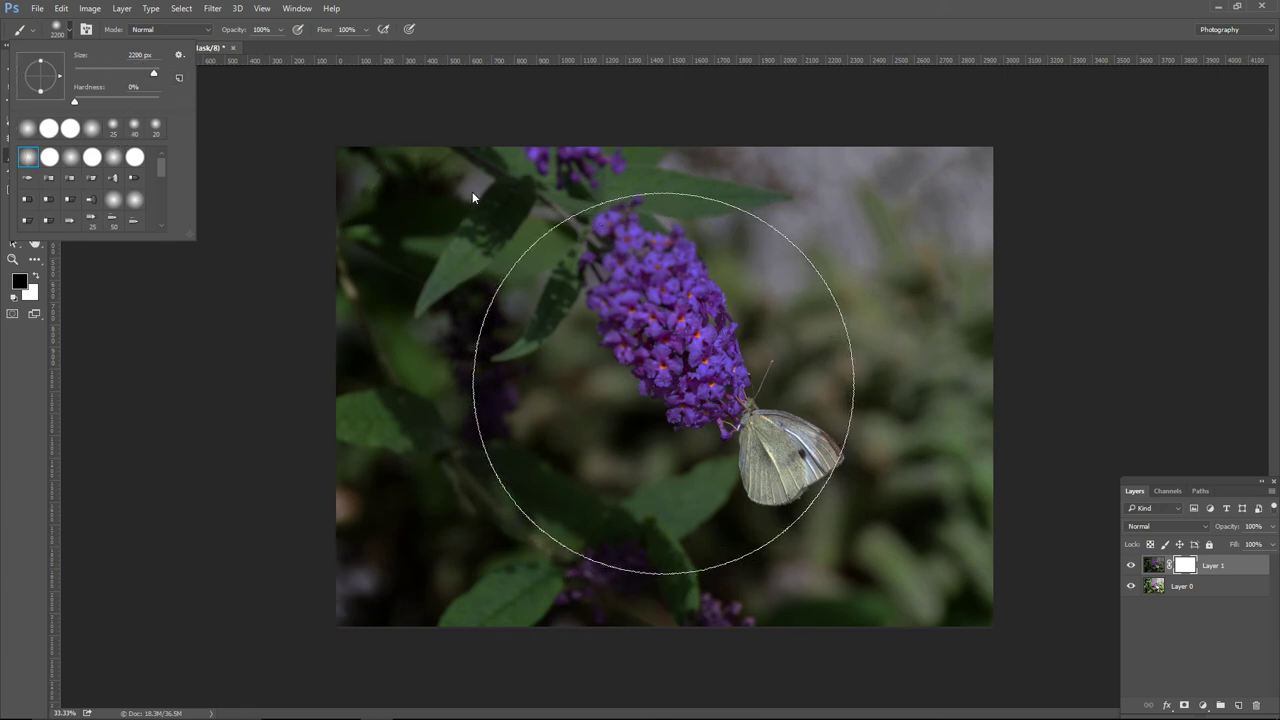
key(Return)
click(662, 383)
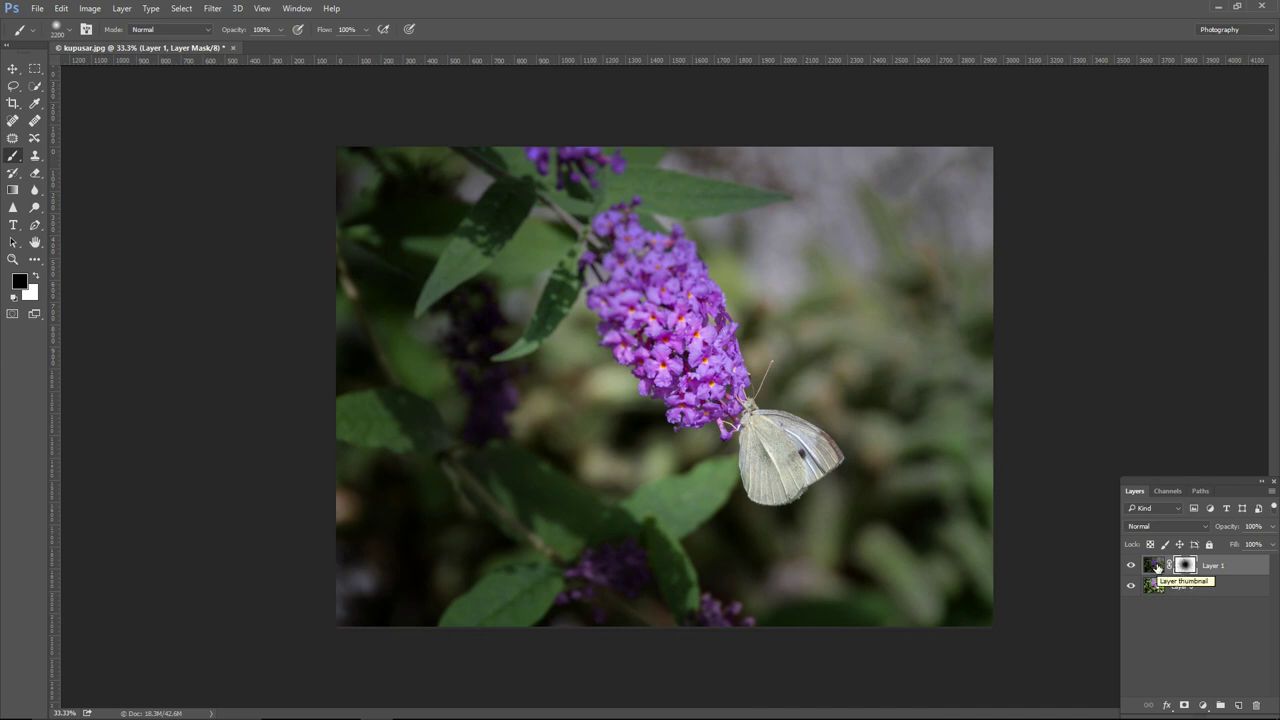
drag(1184, 567, 1256, 705)
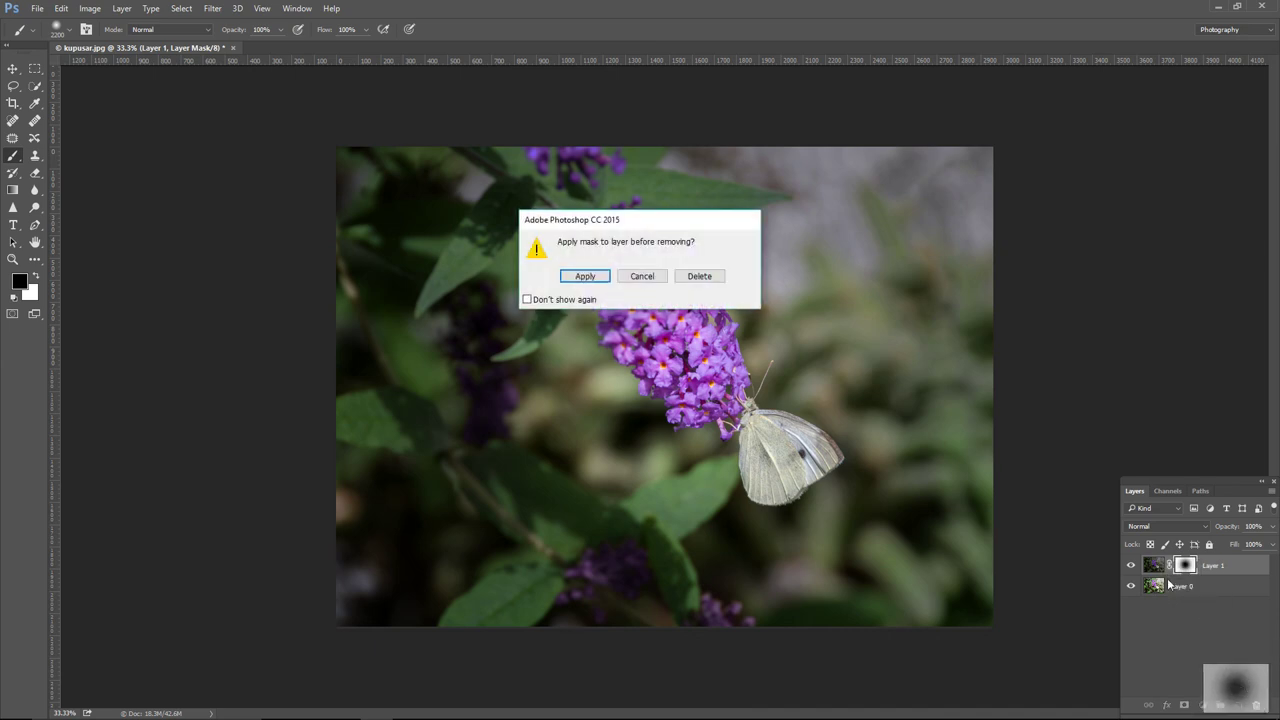
Step: Delete Layer 1's mask without applying it, delete Layer 1, and duplicate Layer 0 again
click(698, 277)
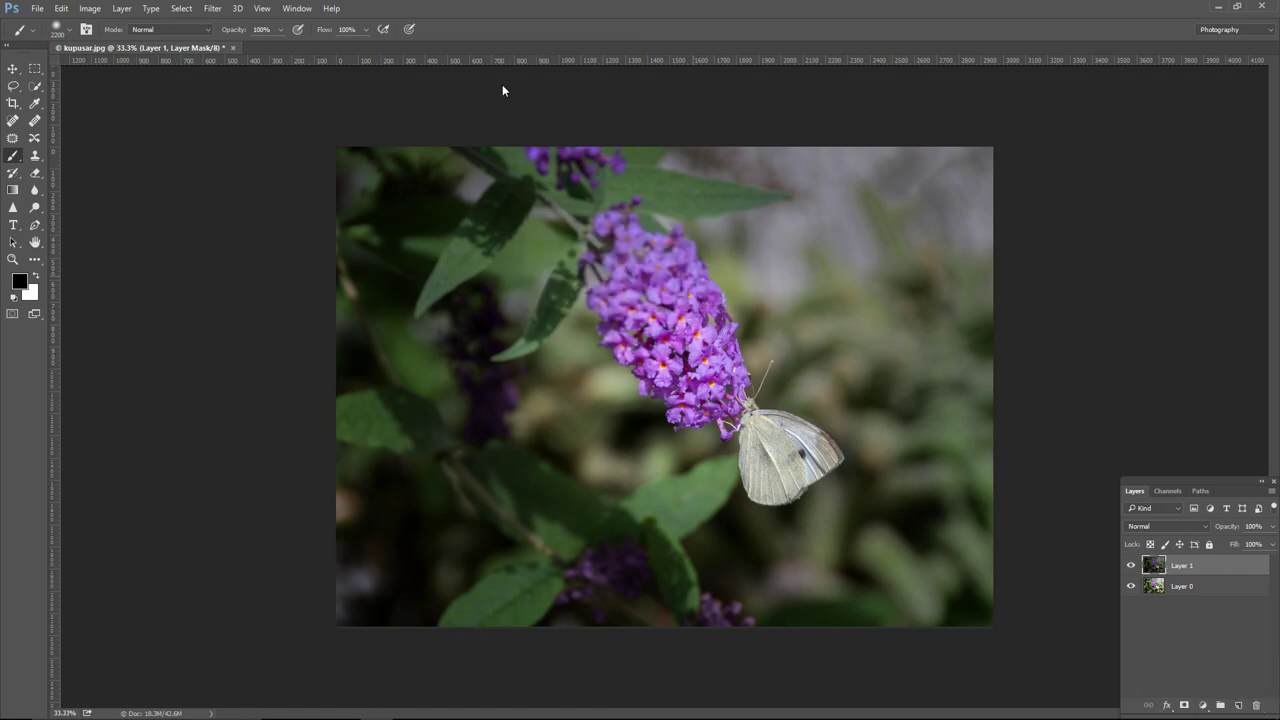
drag(1205, 575, 1256, 705)
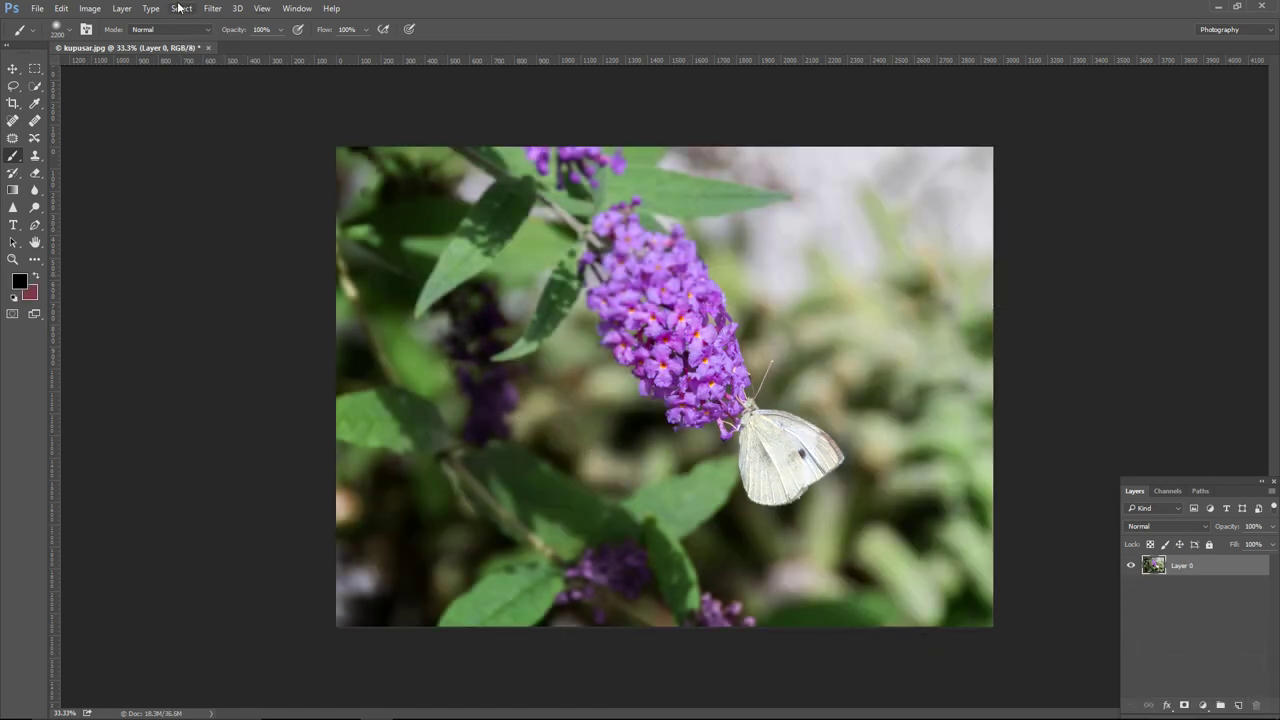
drag(1162, 570, 1238, 705)
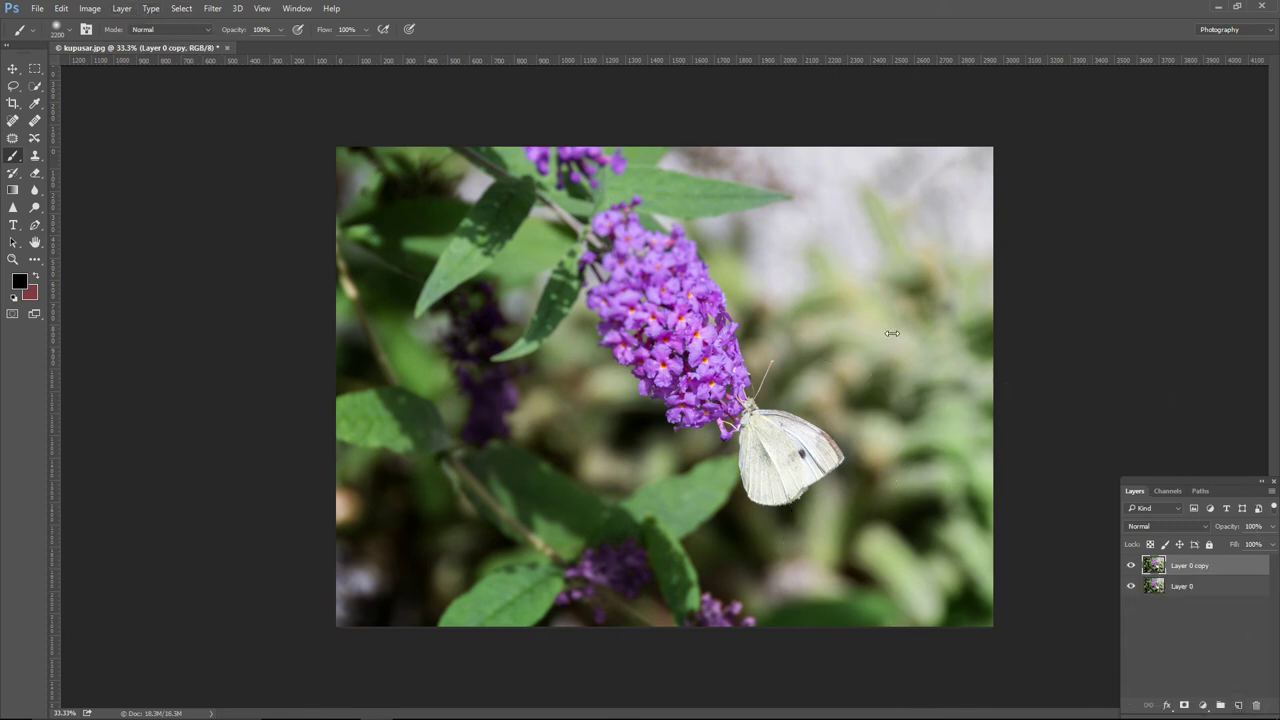
Step: Apply Hue/Saturation with Hue -80 to Layer 0 copy, turning the flower blue and leaves brown
click(97, 10)
mouse_move(145, 43)
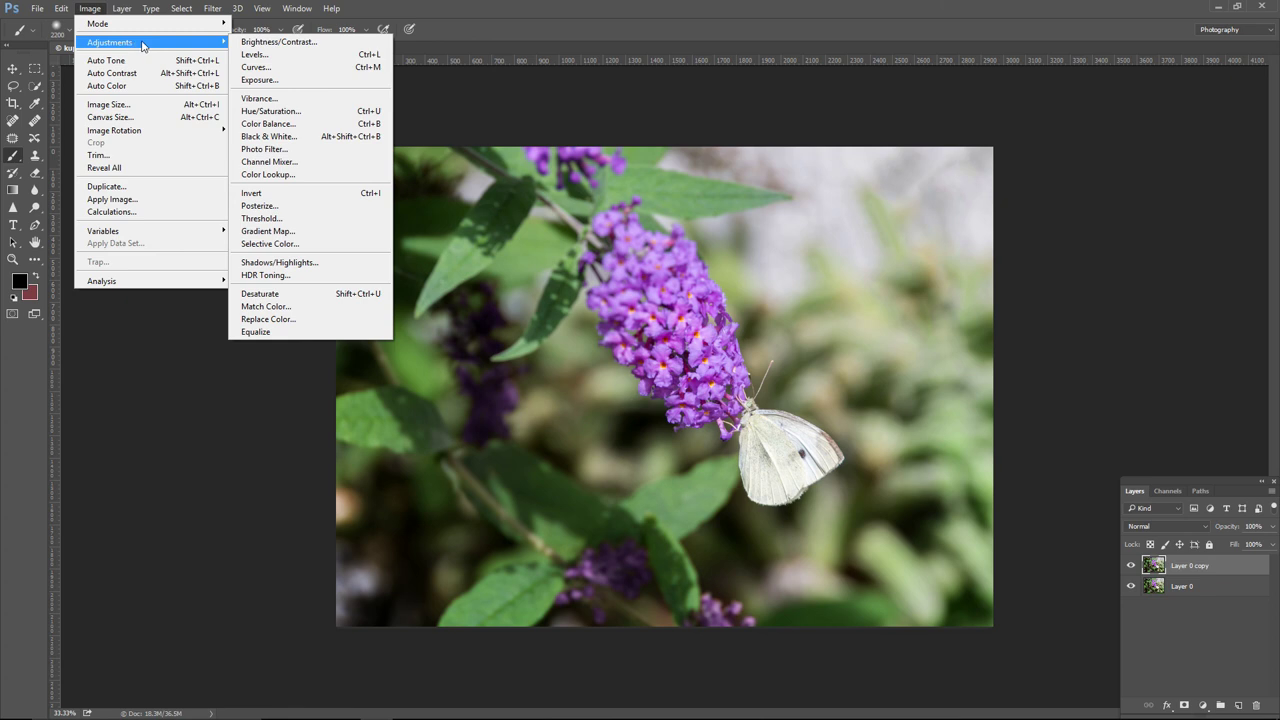
click(270, 111)
drag(641, 173, 1091, 153)
drag(1061, 224, 1022, 221)
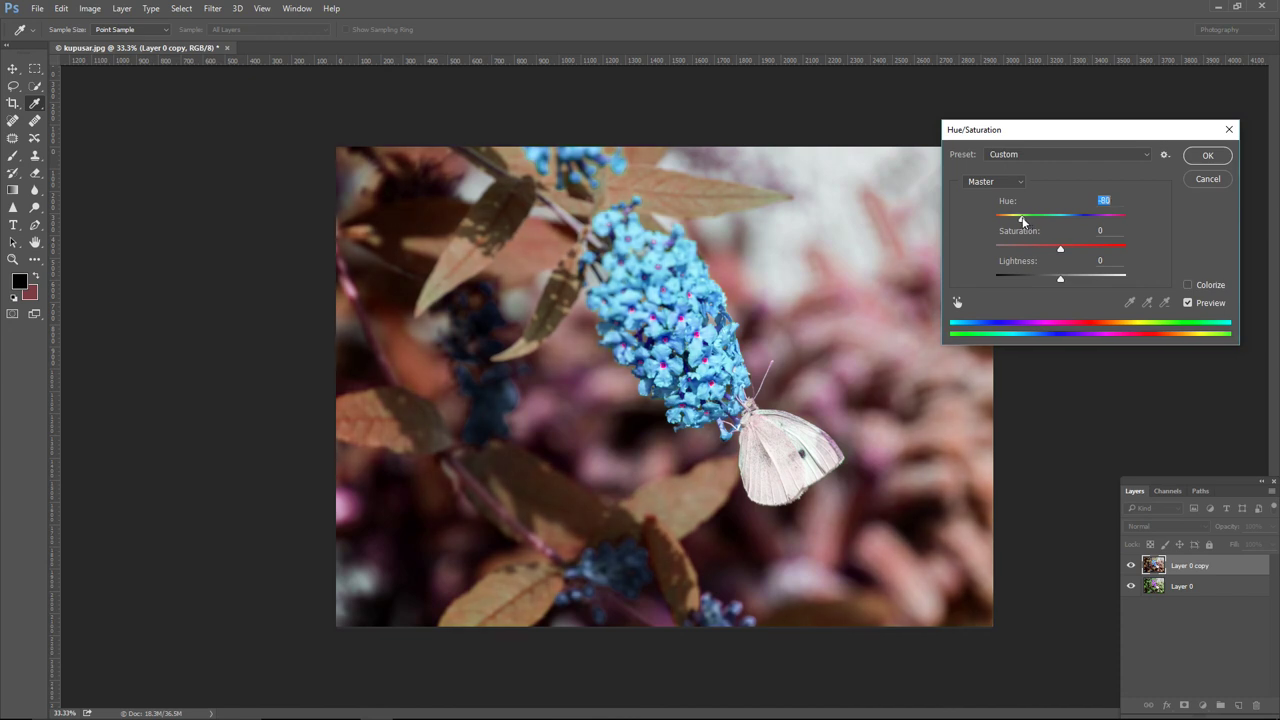
click(1206, 156)
key(b)
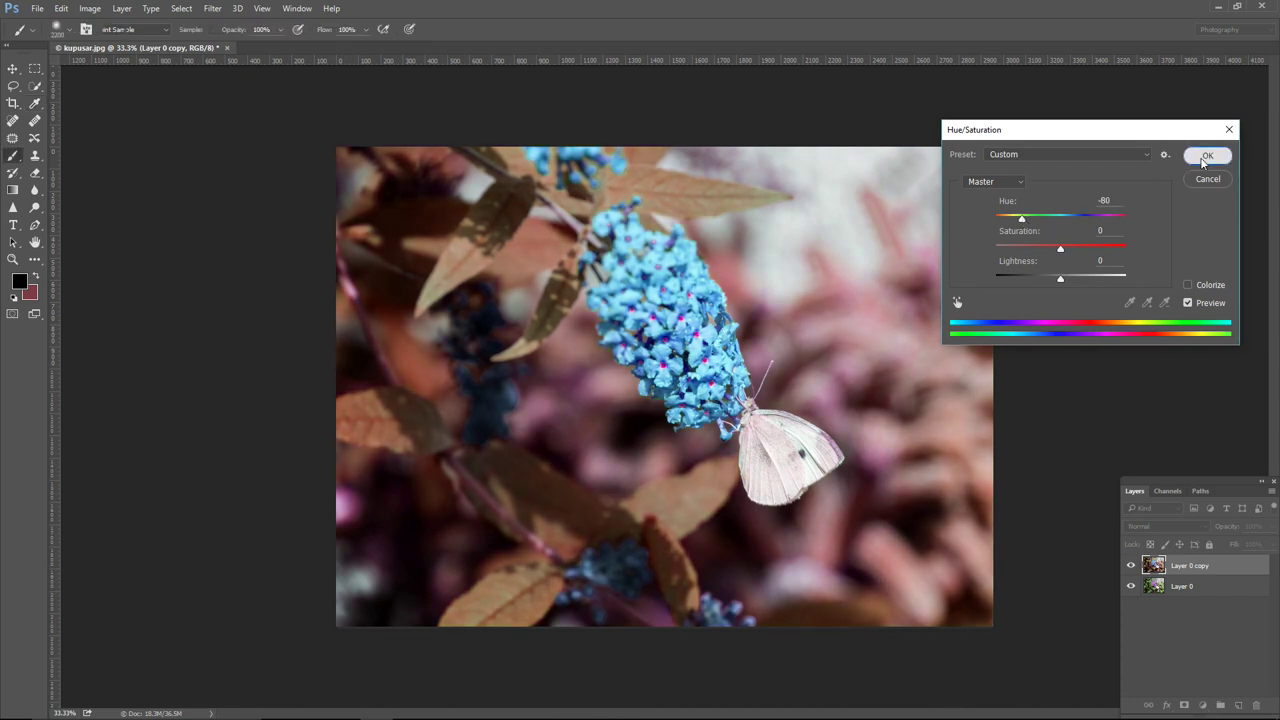
Step: Adjust Layer 0 copy's opacity and add a white layer mask to it
click(1272, 527)
drag(1249, 546, 1279, 548)
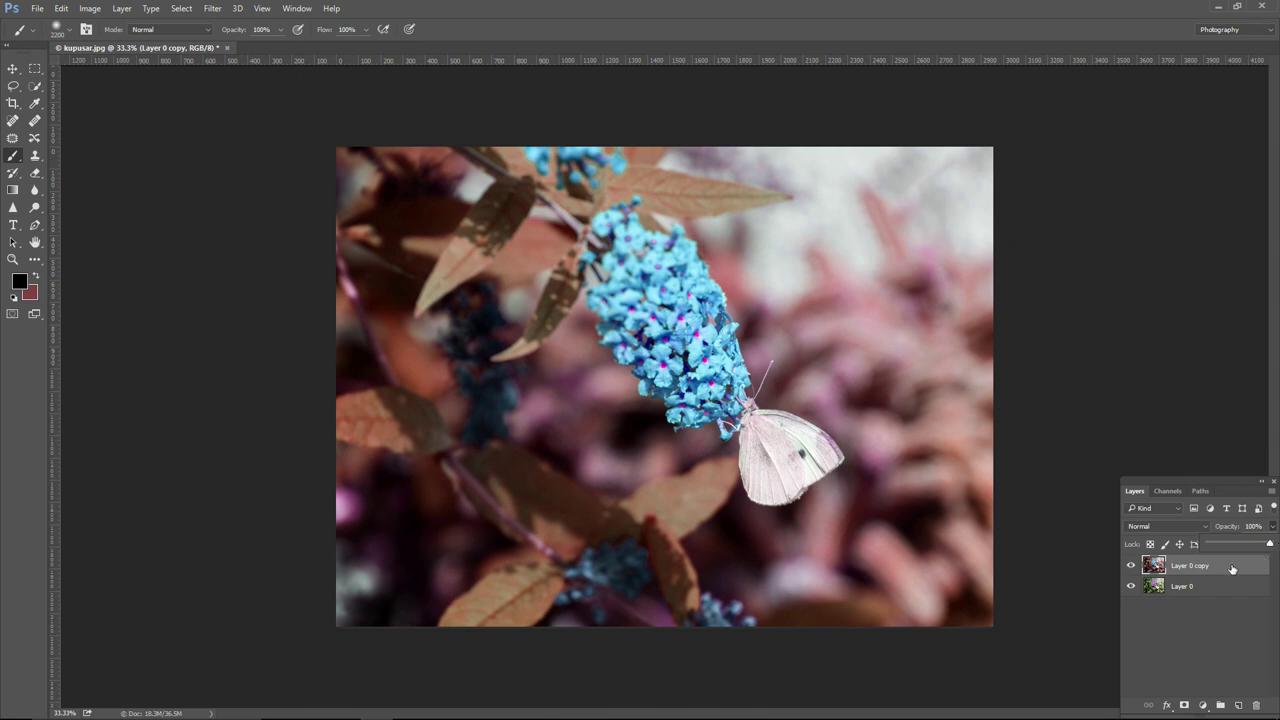
click(1187, 706)
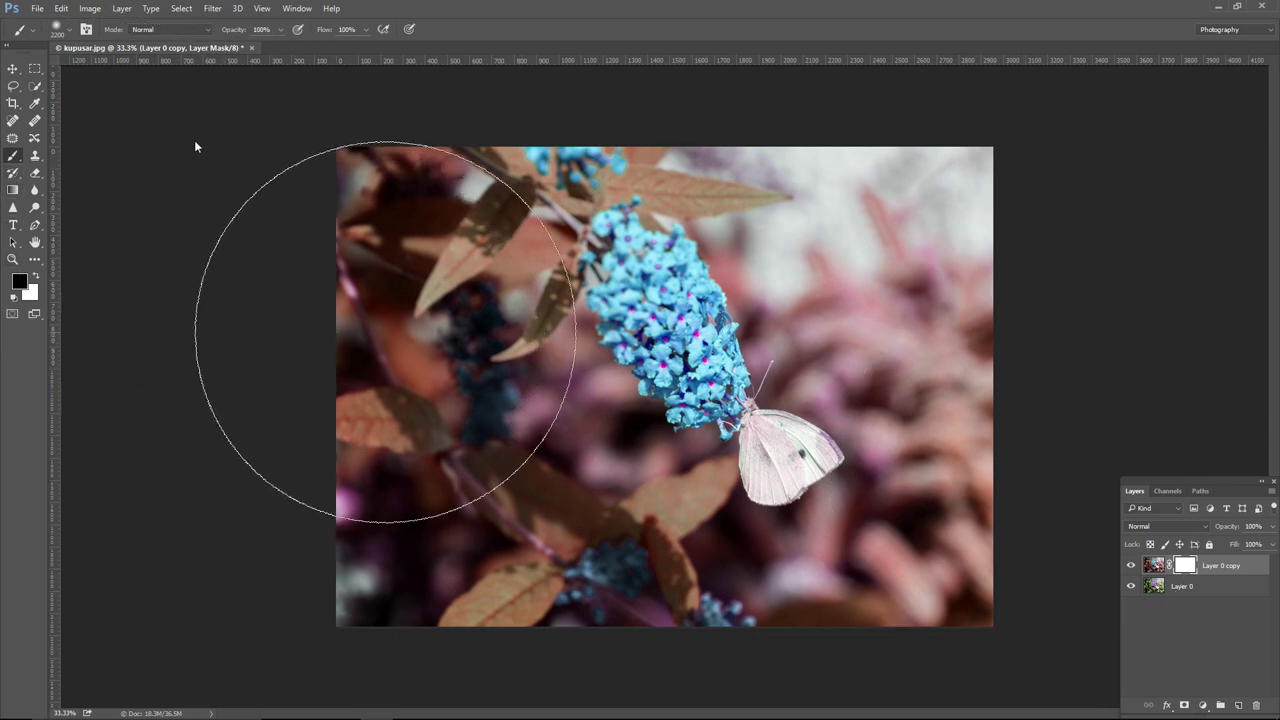
Step: With a smaller brush, paint black over the flower spike and tip to restore its purple
key(bracketleft)
key(bracketleft)
key(bracketleft)
key(bracketleft)
key(bracketleft)
key(bracketleft)
key(bracketleft)
key(bracketleft)
key(bracketleft)
key(bracketleft)
key(bracketleft)
key(bracketleft)
key(bracketleft)
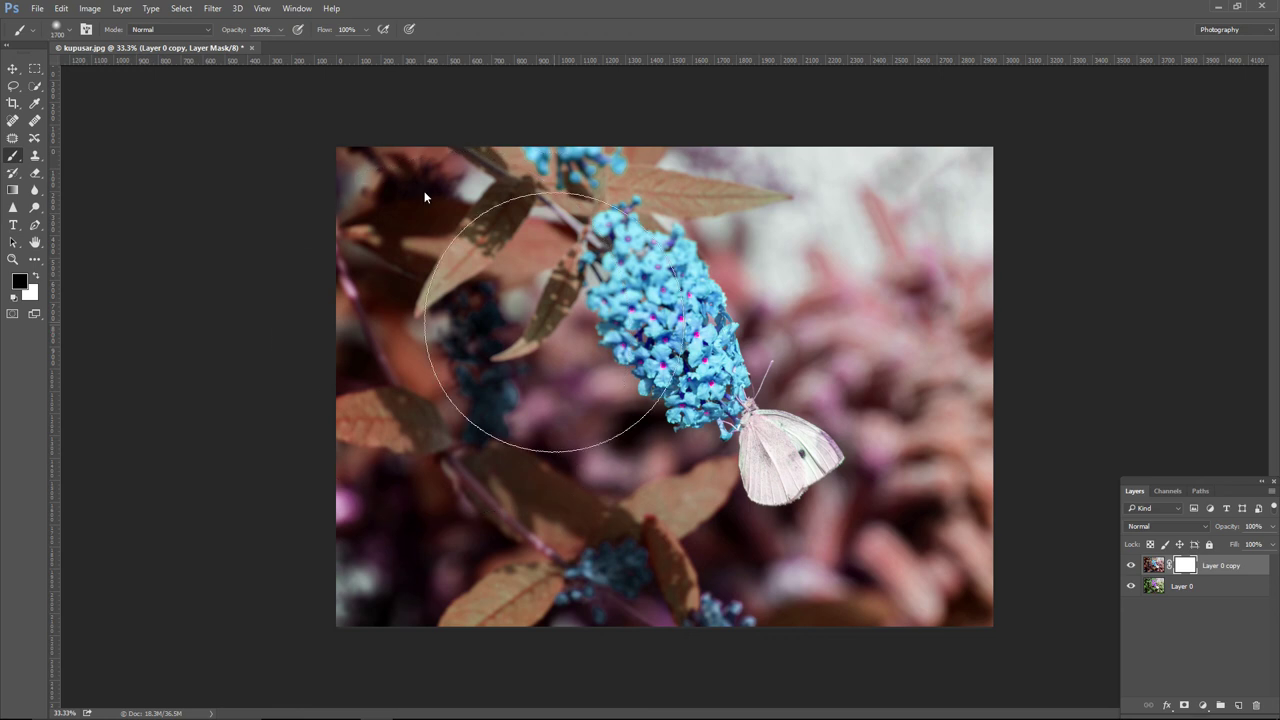
key(bracketleft)
key(bracketleft)
key(bracketleft)
key(bracketleft)
key(bracketleft)
key(bracketleft)
key(bracketleft)
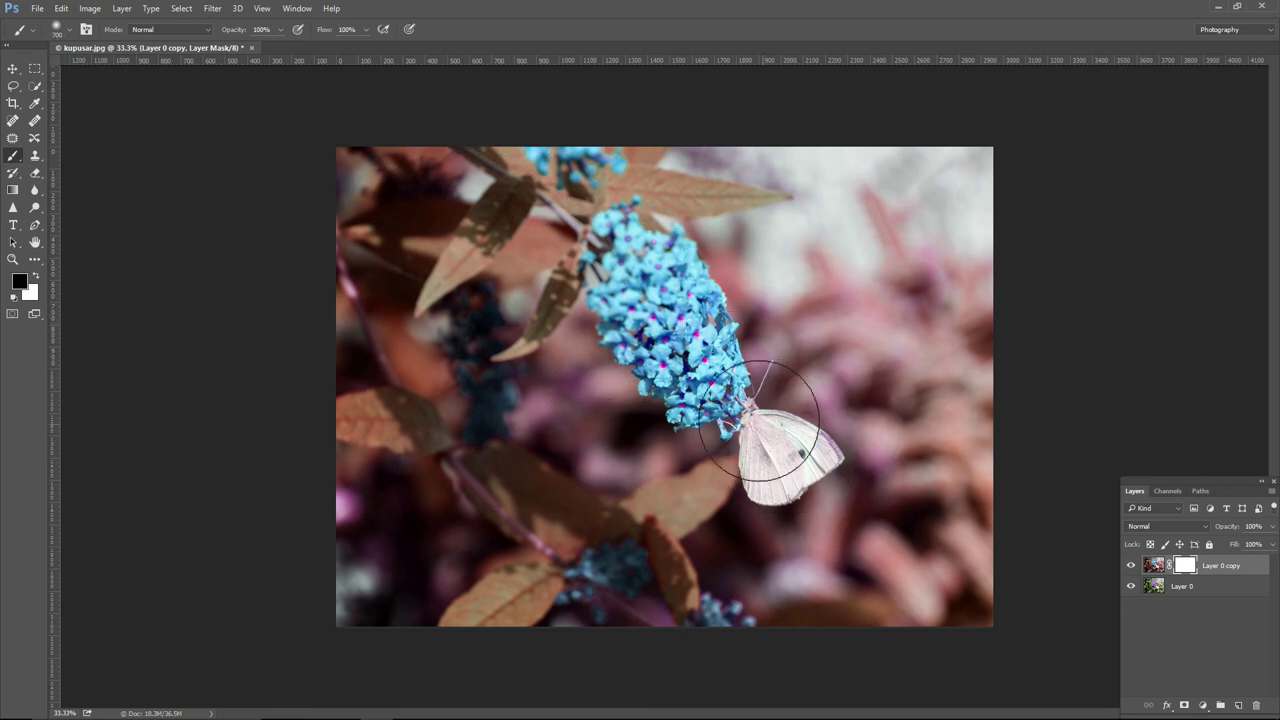
mouse_move(677, 315)
mouse_down()
mouse_move(616, 227)
mouse_move(668, 270)
mouse_move(662, 245)
mouse_move(720, 325)
mouse_move(733, 375)
mouse_move(726, 405)
mouse_move(703, 412)
mouse_move(646, 318)
mouse_move(686, 345)
mouse_move(620, 253)
mouse_move(603, 260)
mouse_move(641, 358)
mouse_move(690, 400)
mouse_up()
mouse_move(634, 220)
mouse_down()
mouse_move(601, 265)
mouse_move(622, 332)
mouse_move(670, 405)
mouse_move(712, 410)
mouse_up()
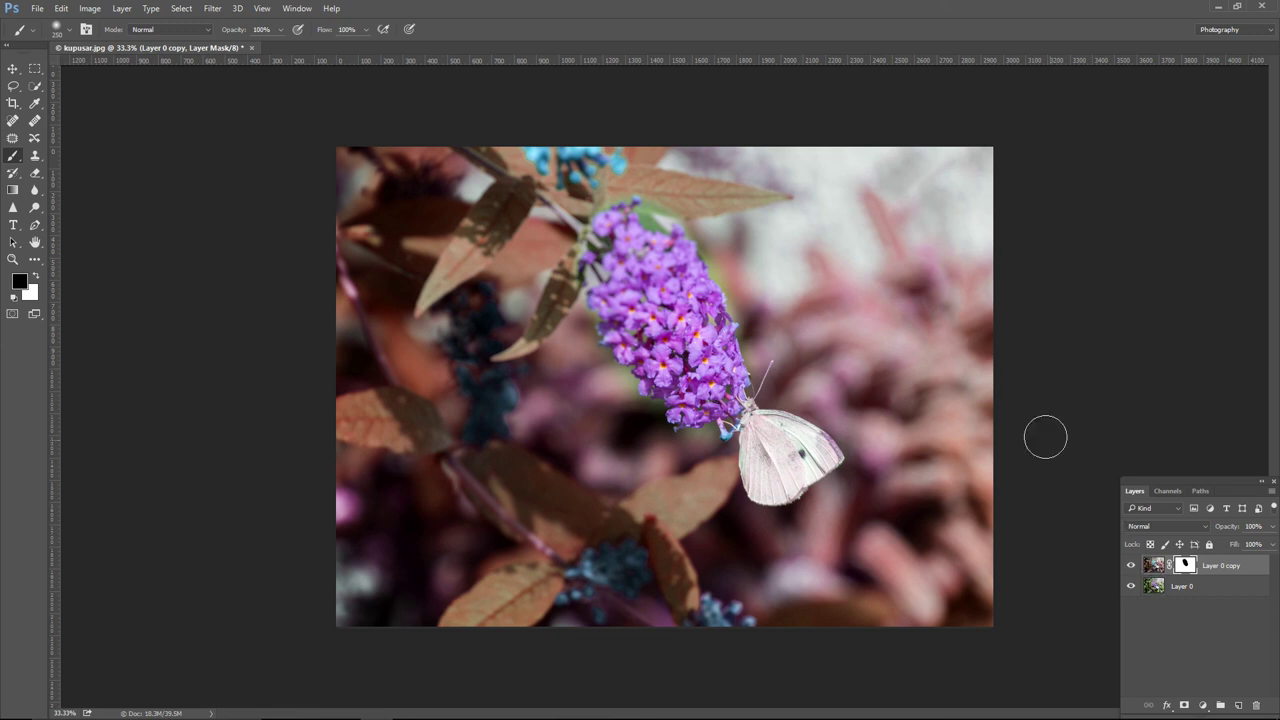
Step: Switch to white and, zoomed in with a smaller brush, clean the mask along the flower's upper-right edge and top buds
click(36, 279)
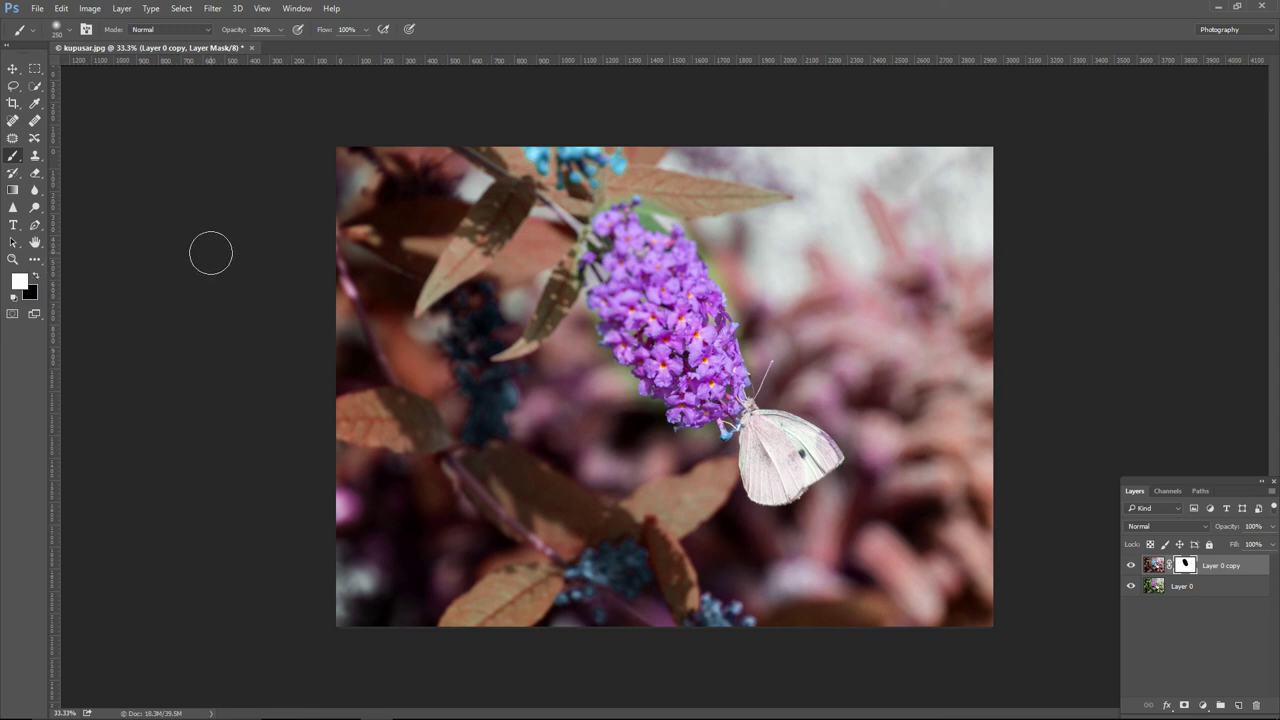
key(ctrl+plus)
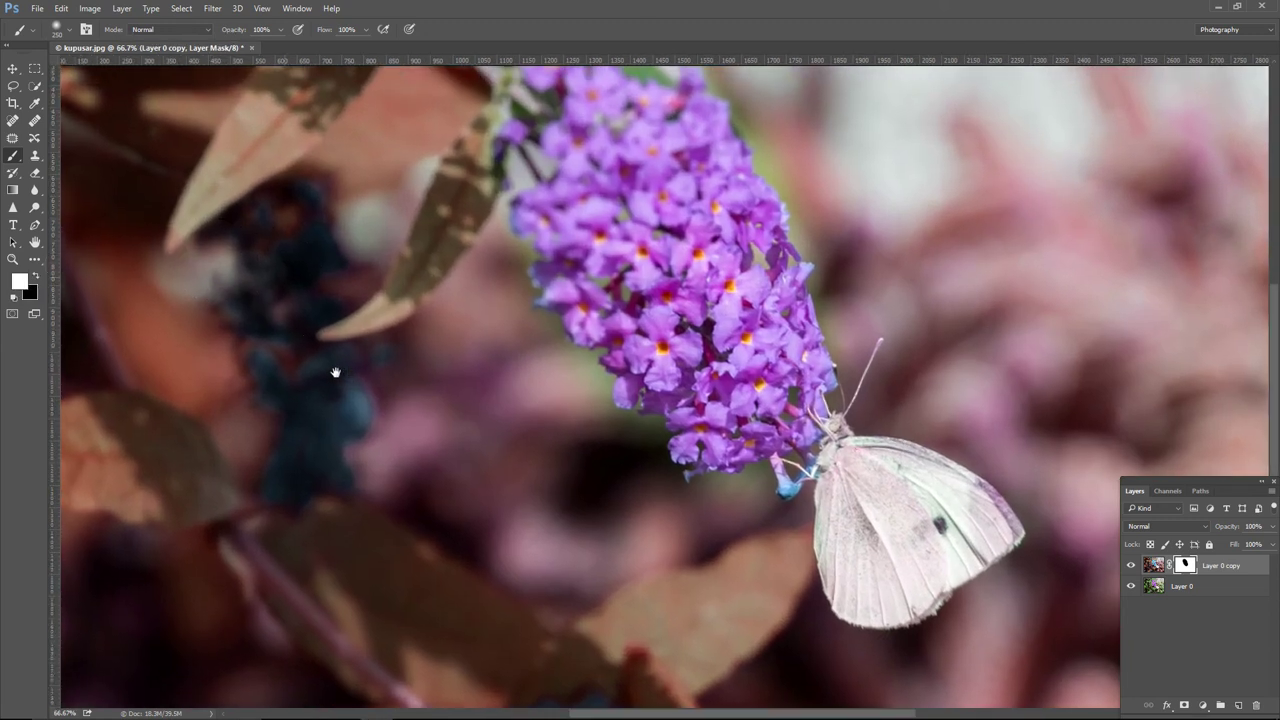
scroll(334, 371, up, 3)
scroll(334, 371, left, 2)
key(bracketleft)
key(bracketleft)
key(bracketleft)
key(bracketleft)
key(bracketleft)
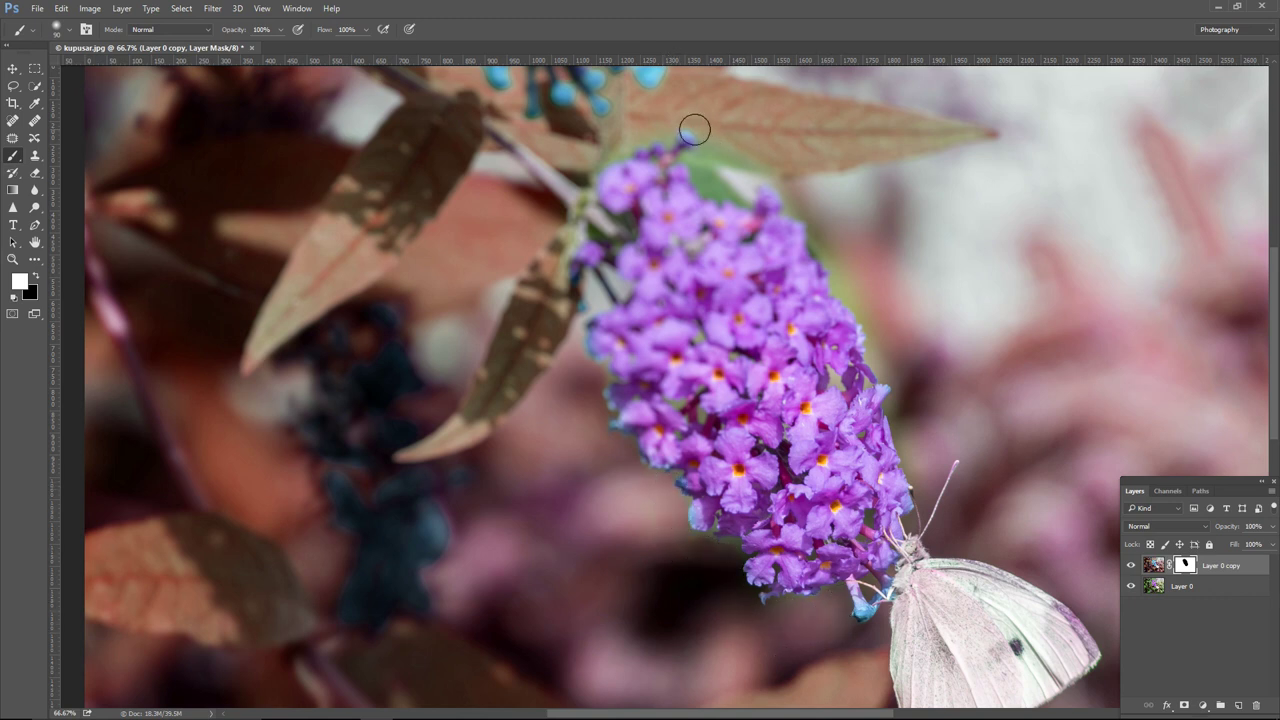
mouse_move(827, 247)
mouse_down()
mouse_move(859, 308)
mouse_move(806, 191)
mouse_move(891, 314)
mouse_move(870, 311)
mouse_move(880, 353)
mouse_move(914, 455)
mouse_move(908, 418)
mouse_move(947, 447)
mouse_up()
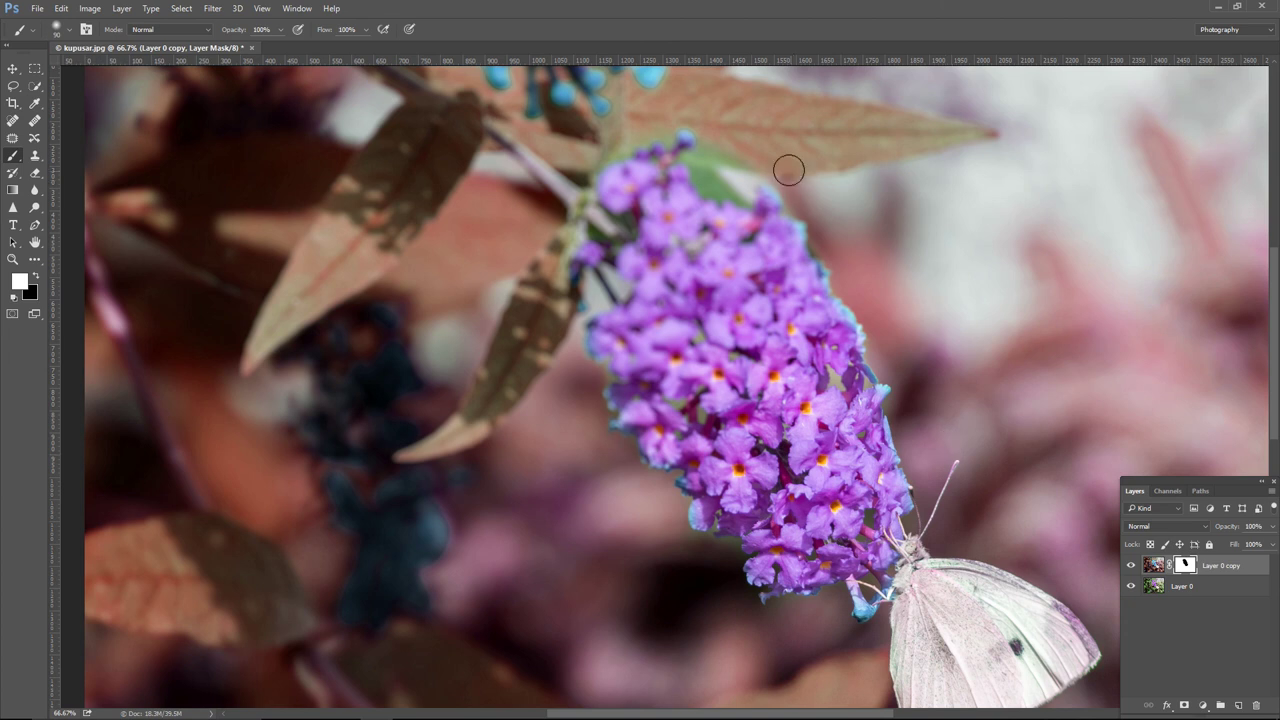
mouse_move(663, 129)
mouse_down()
mouse_move(729, 153)
mouse_move(687, 153)
mouse_move(739, 189)
mouse_move(748, 170)
mouse_move(707, 171)
mouse_move(716, 185)
mouse_move(743, 184)
mouse_move(677, 144)
mouse_move(616, 137)
mouse_move(582, 170)
mouse_move(553, 264)
mouse_move(548, 318)
mouse_move(571, 307)
mouse_move(554, 381)
mouse_move(576, 342)
mouse_move(598, 377)
mouse_move(603, 473)
mouse_move(674, 517)
mouse_move(707, 547)
mouse_up()
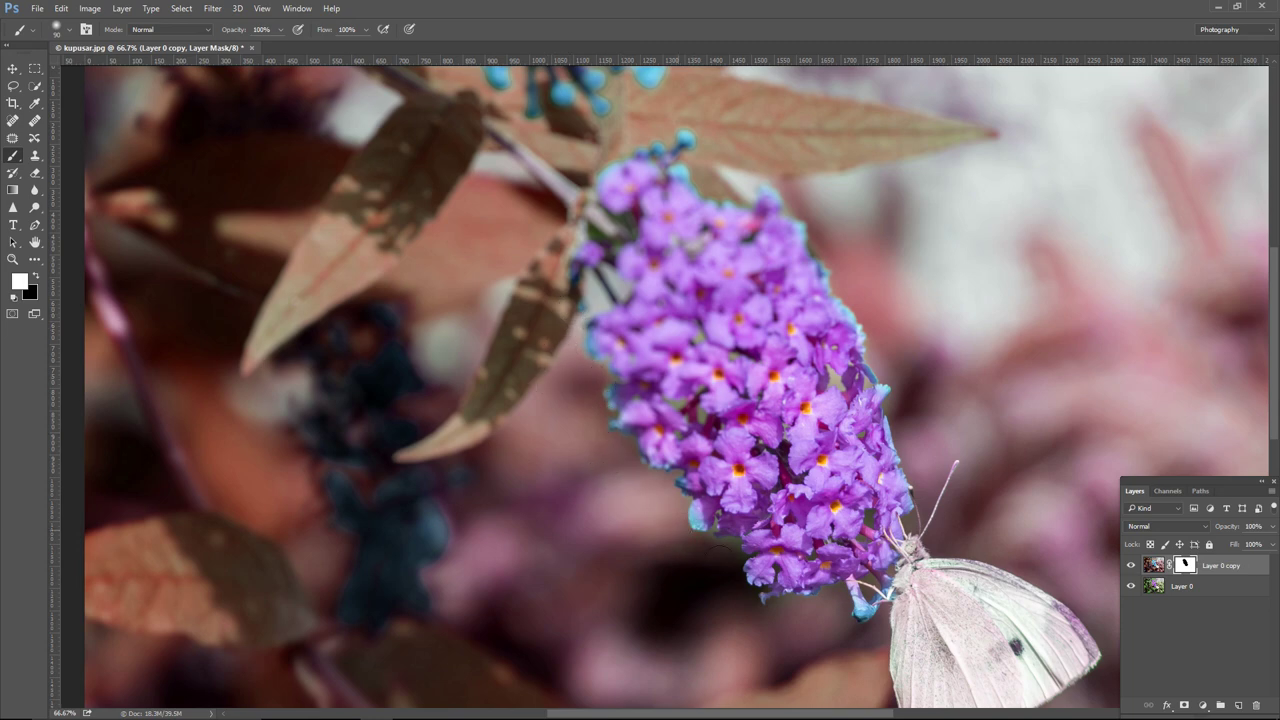
key(ctrl+minus)
key(ctrl+minus)
key(ctrl+minus)
key(ctrl+minus)
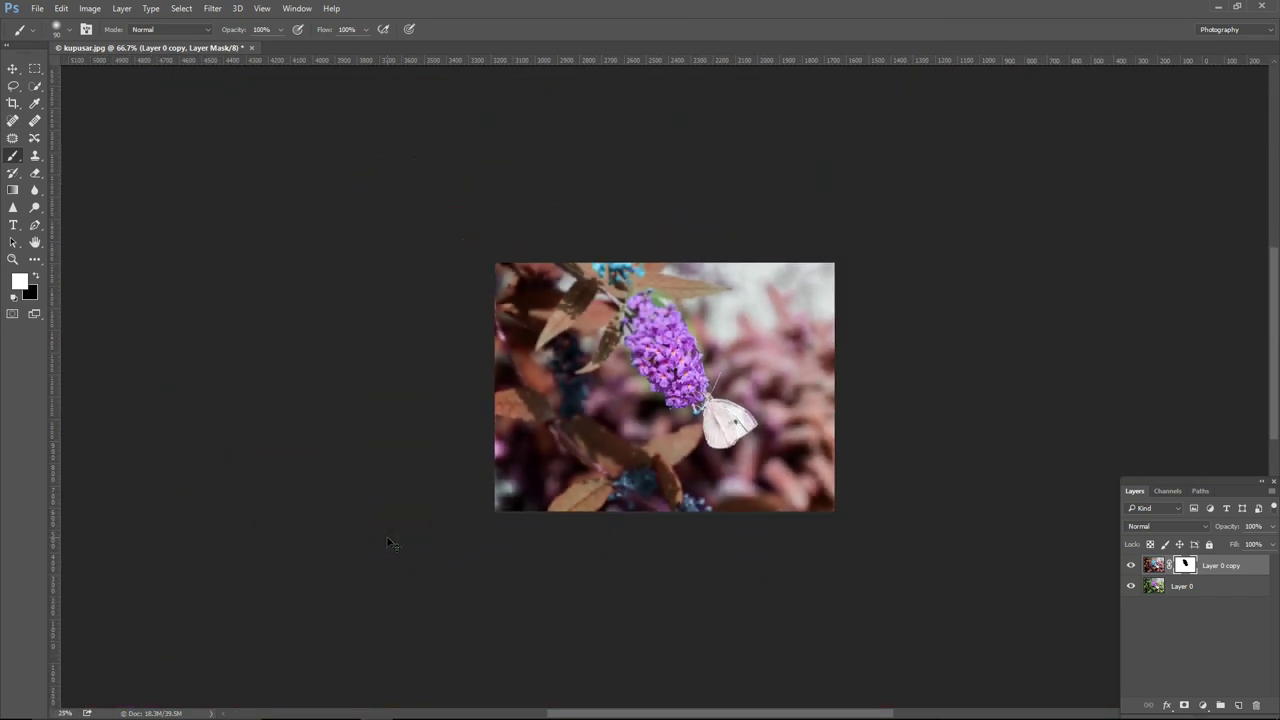